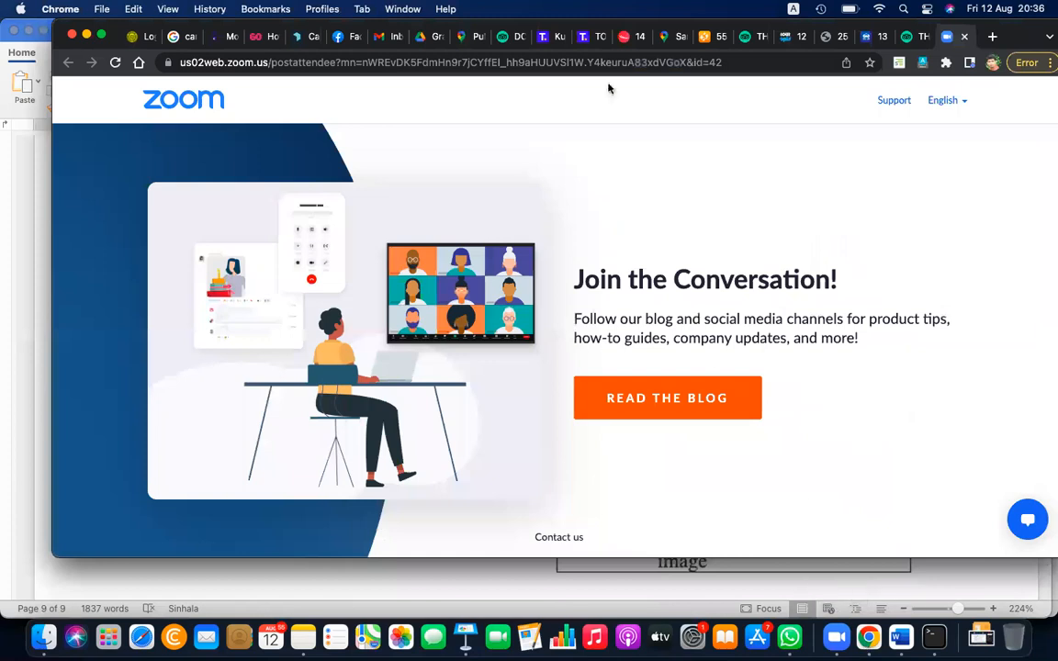
Load the photopea.com online photo editor in the current browser tab
left_click(621, 59)
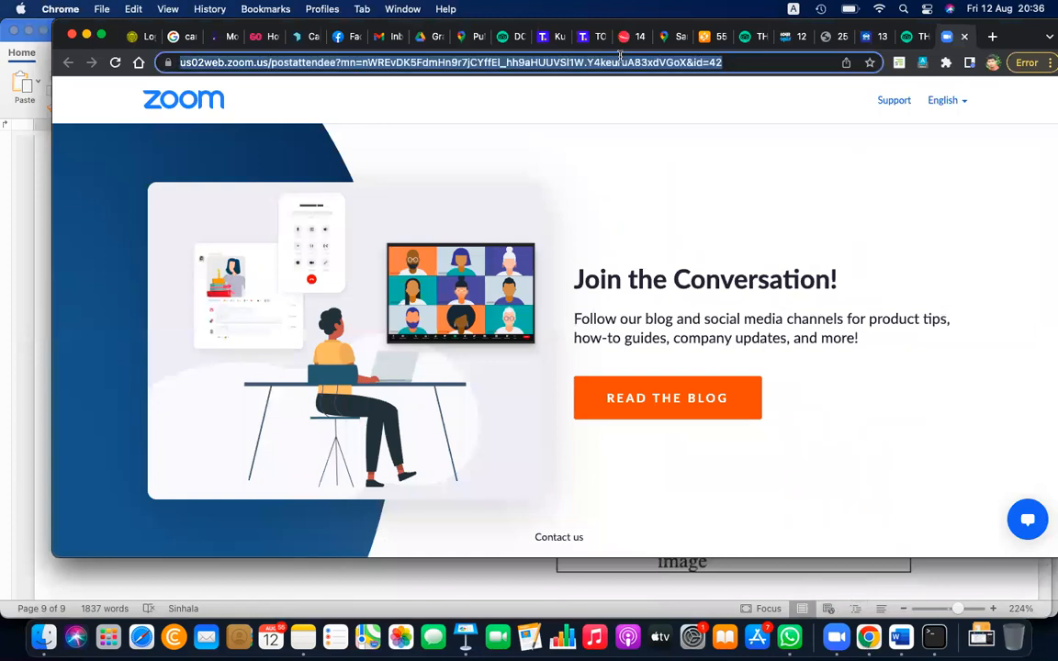
type("photopea.com")
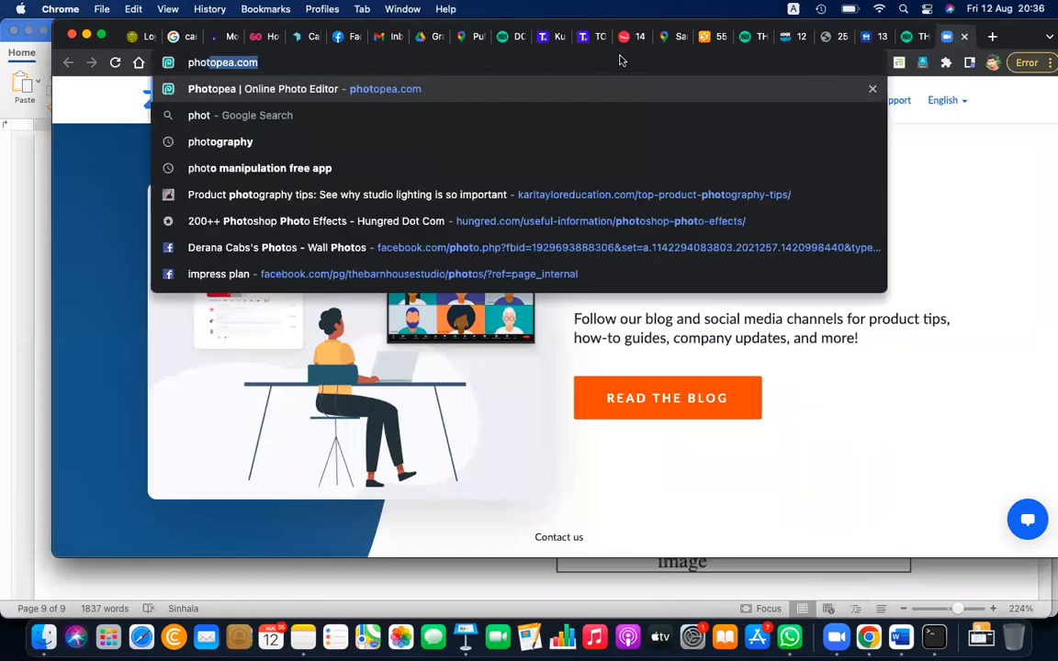
key("Return")
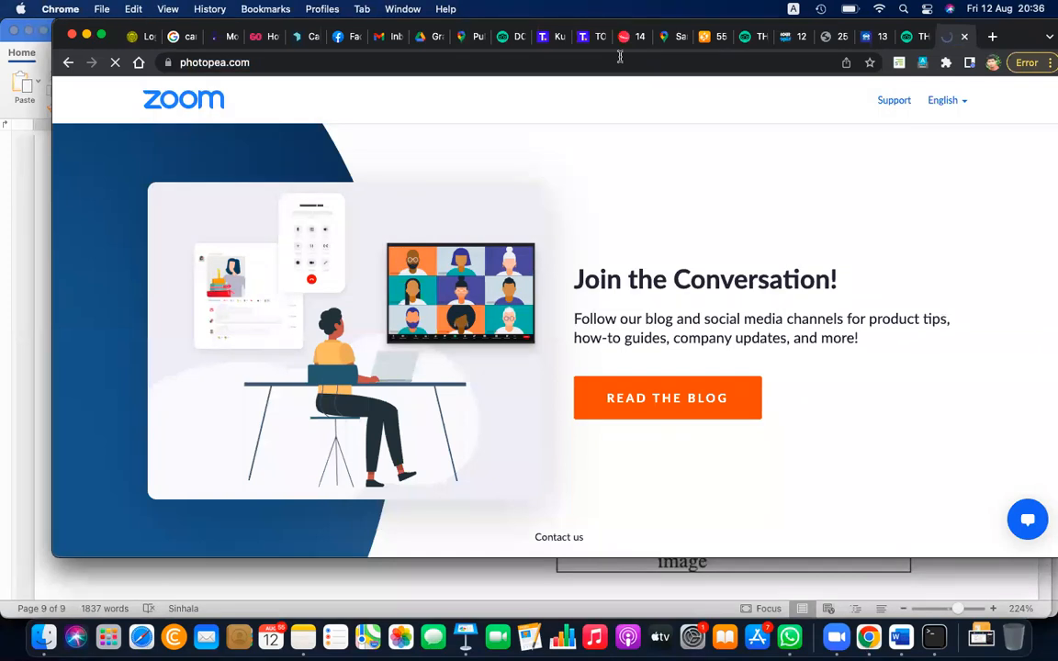
left_click(620, 57)
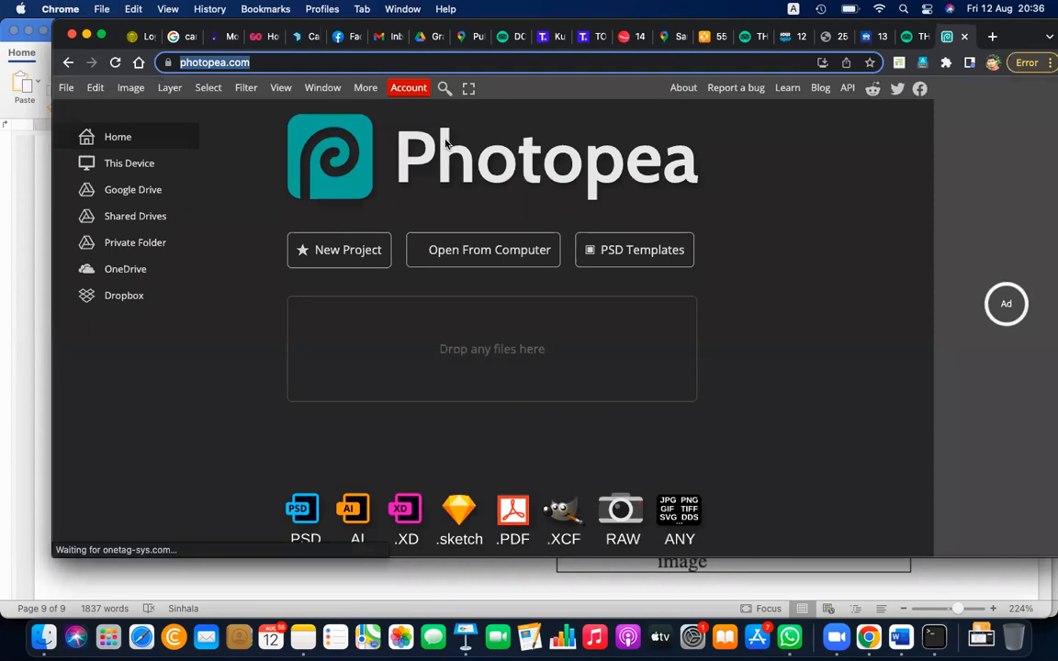
Bring up the file chooser for opening an existing image from the computer
left_click(67, 88)
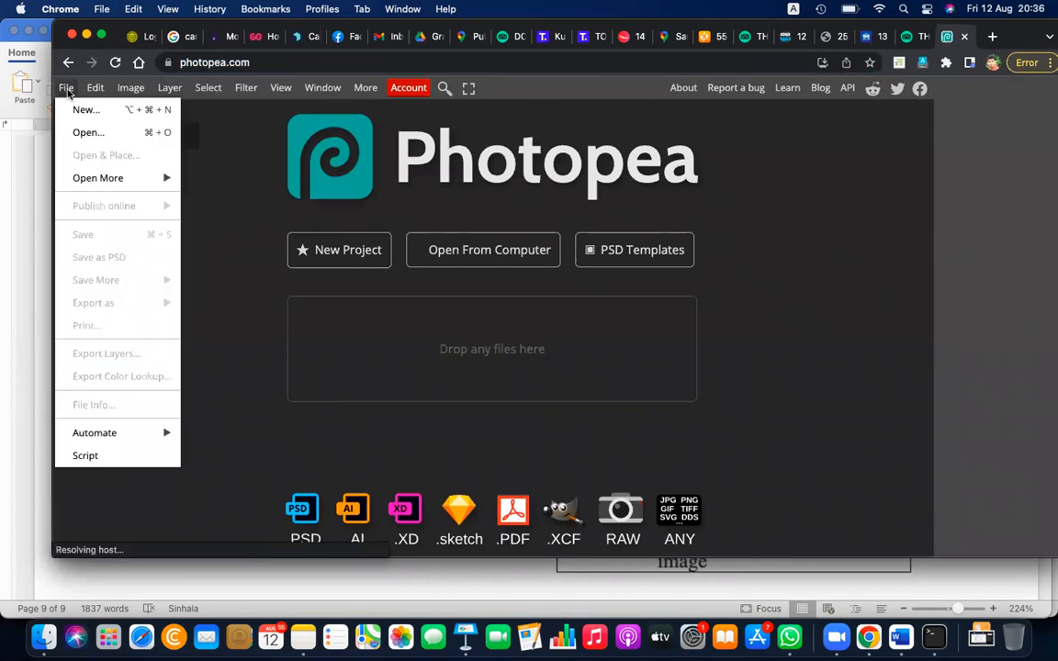
left_click(97, 133)
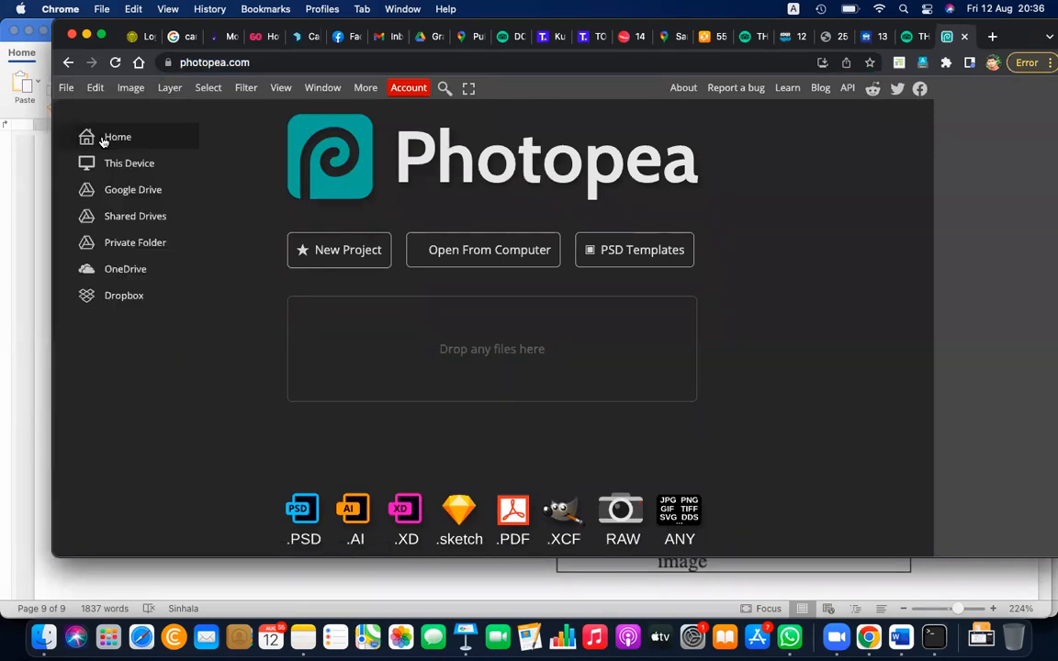
left_click(421, 351)
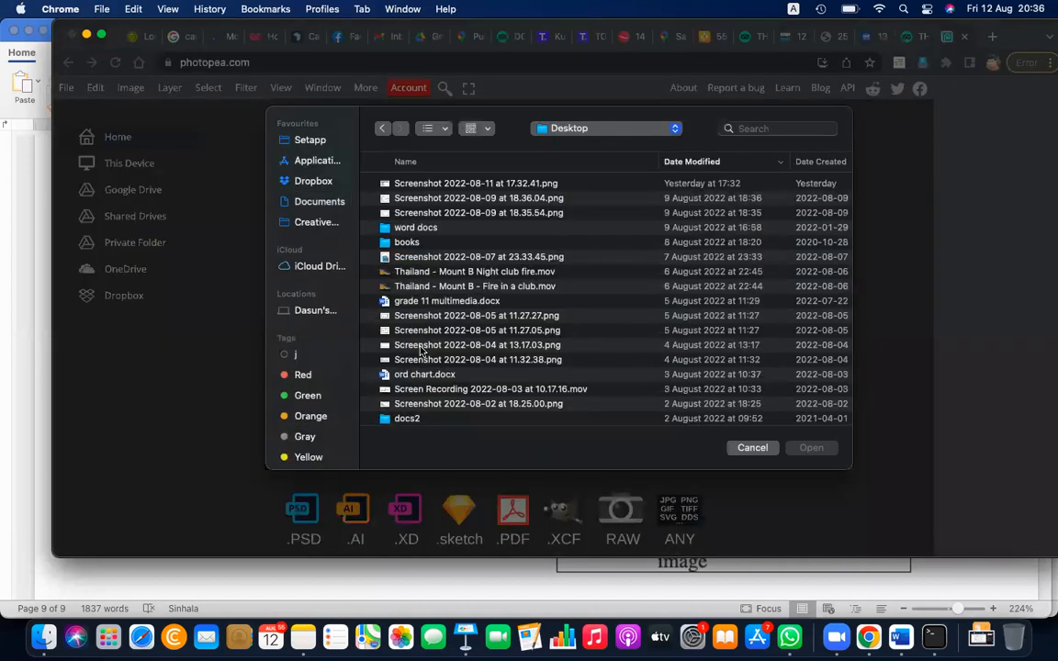
Look through the Desktop file list and the computer's drives for a suitable image
scroll(469, 314, "down", 8)
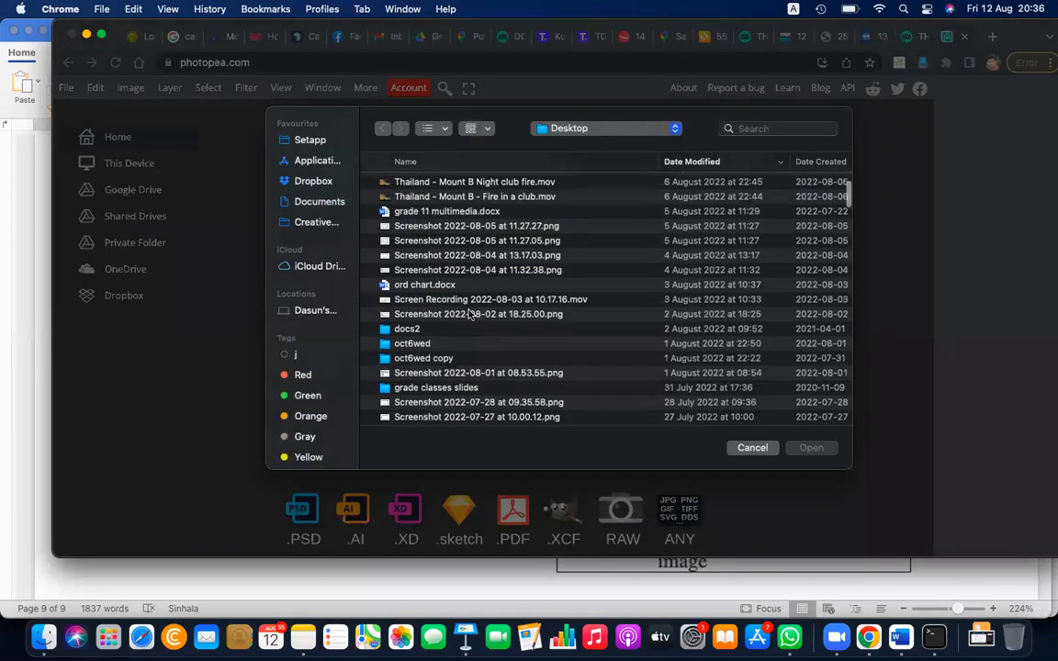
scroll(469, 314, "down", 4)
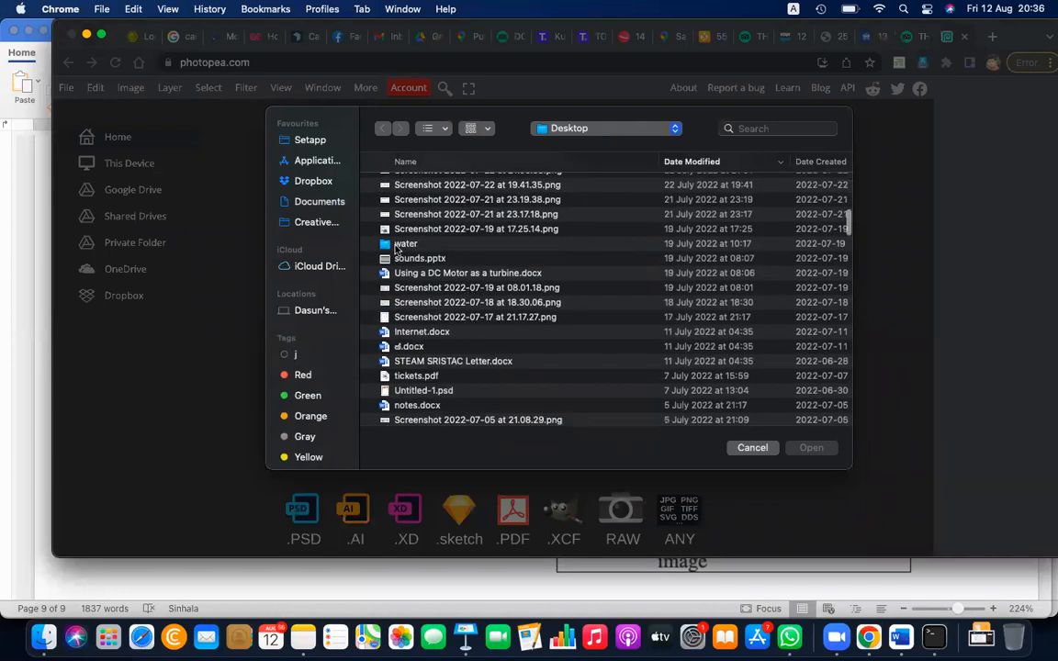
scroll(409, 259, "down", 3)
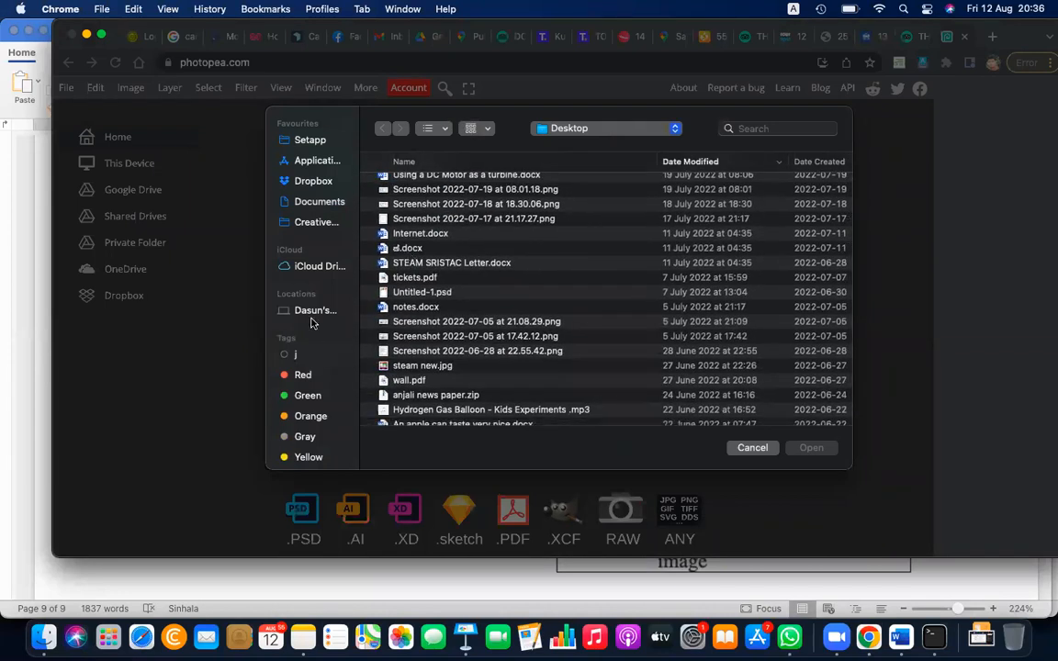
left_click(311, 318)
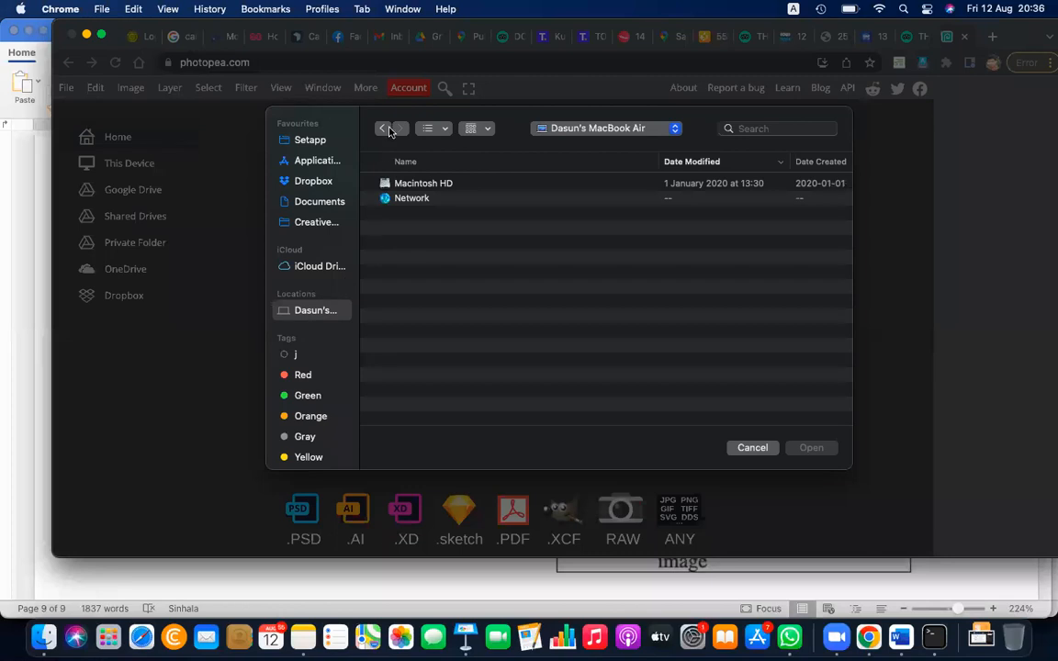
left_click(383, 131)
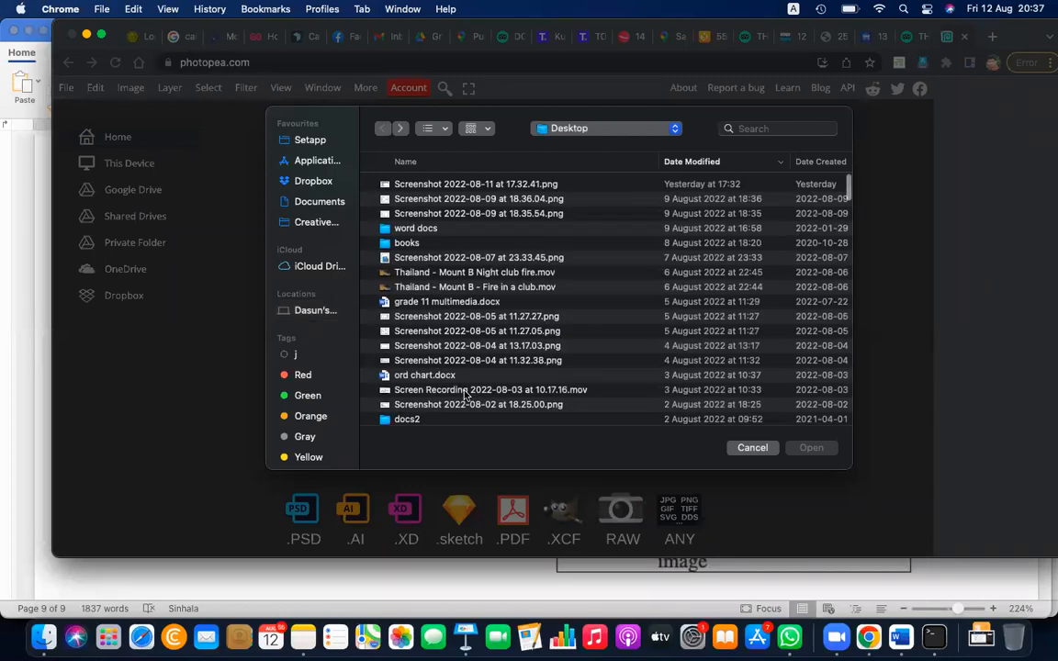
scroll(464, 393, "up", 2)
scroll(464, 393, "down", 10)
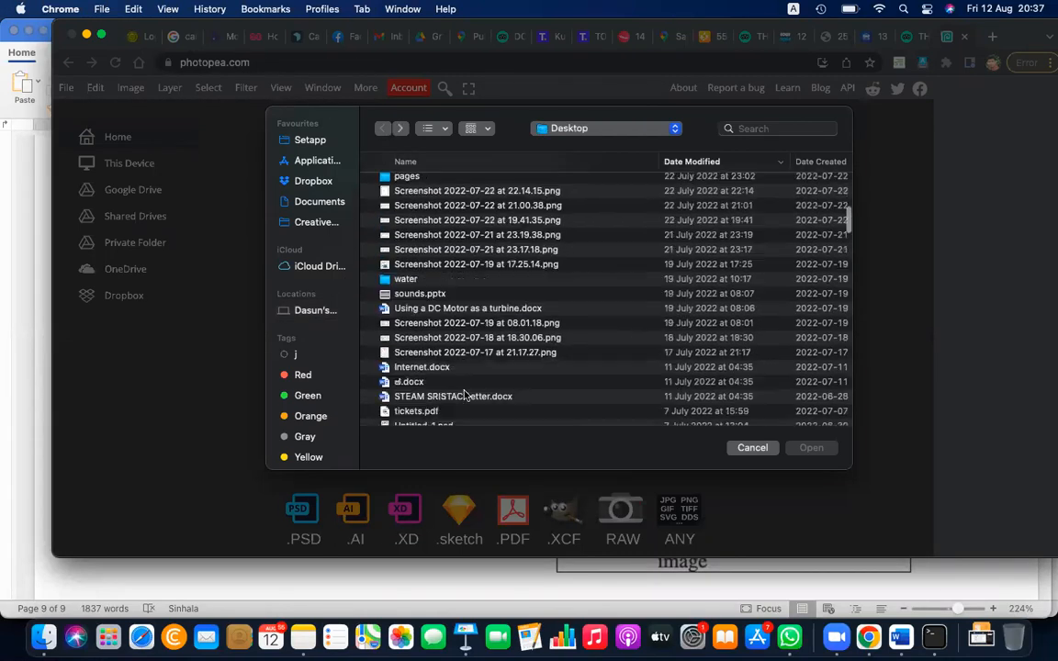
scroll(464, 393, "down", 5)
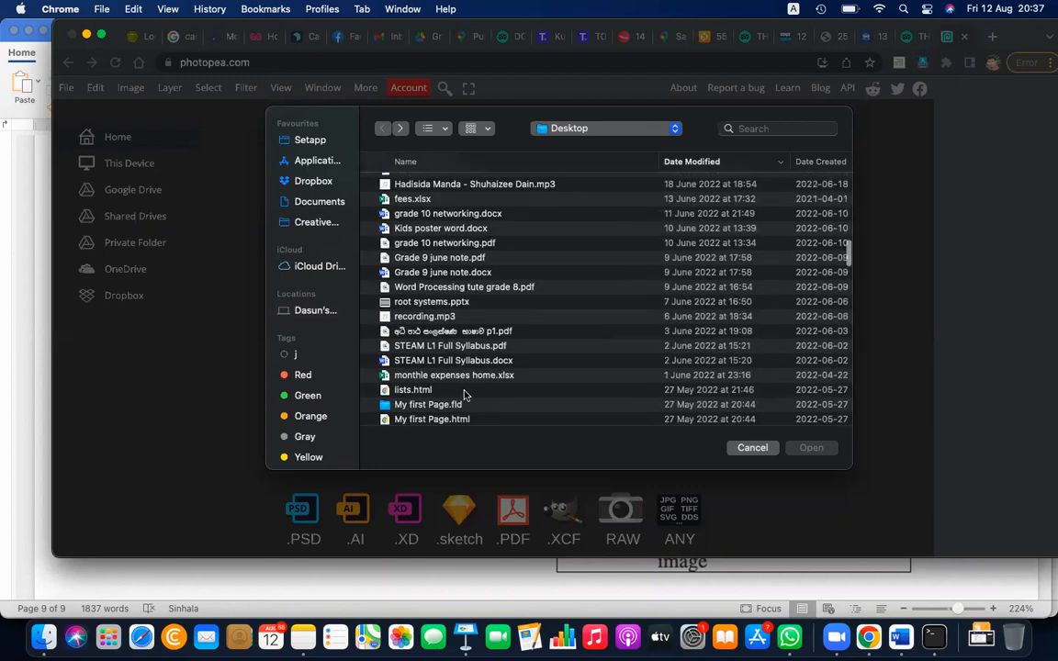
scroll(464, 393, "up", 15)
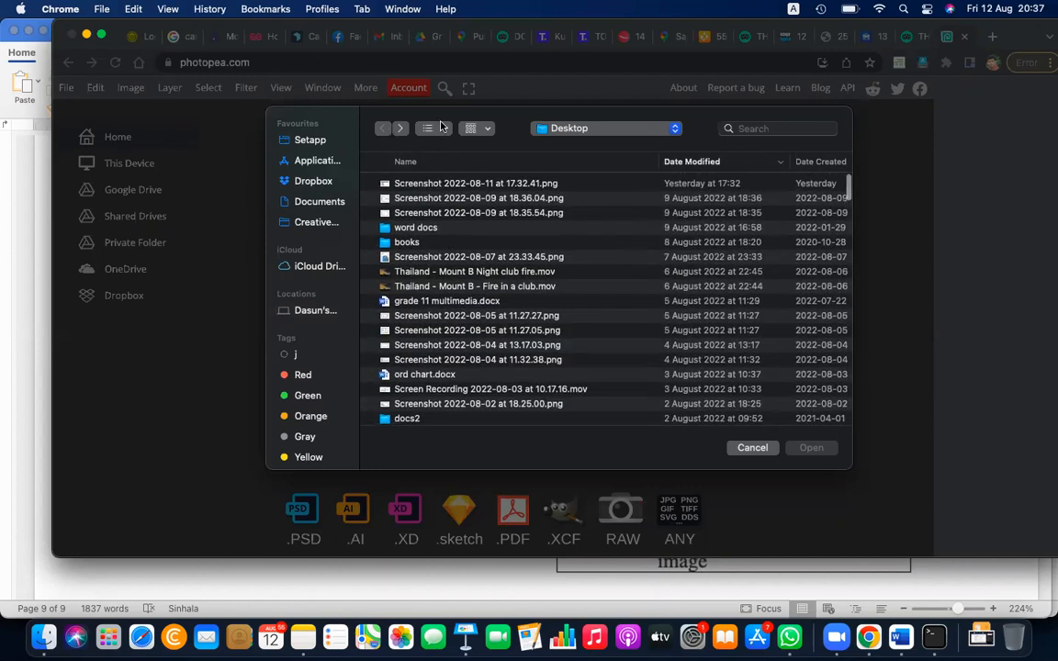
Change the file chooser to icon view and look through the Desktop thumbnails for a photo
left_click(439, 128)
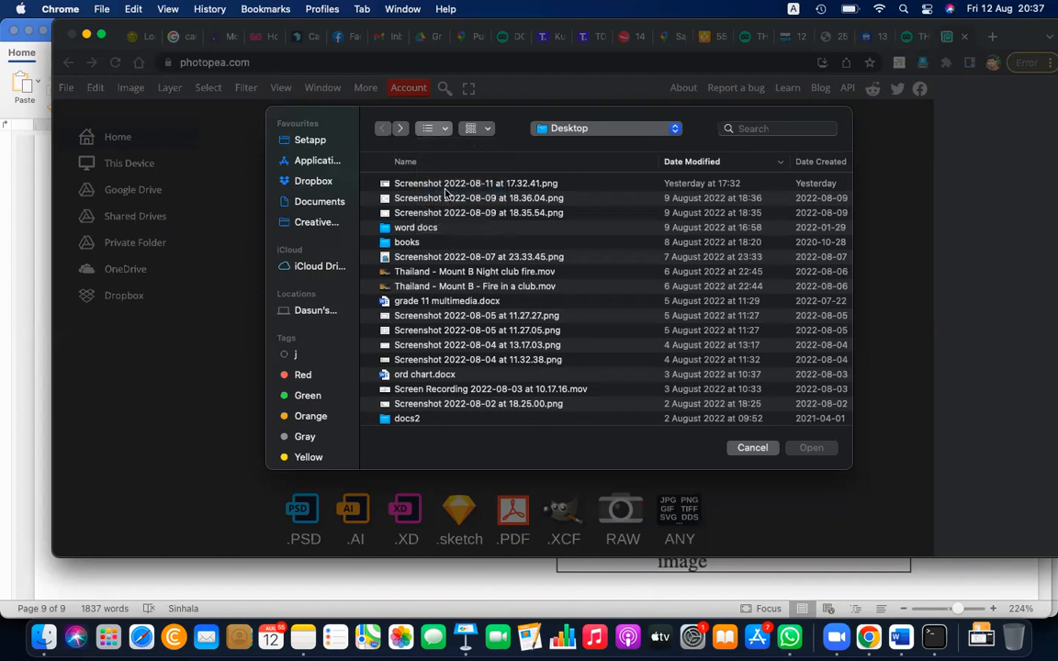
left_click(445, 193)
scroll(465, 331, "down", 3)
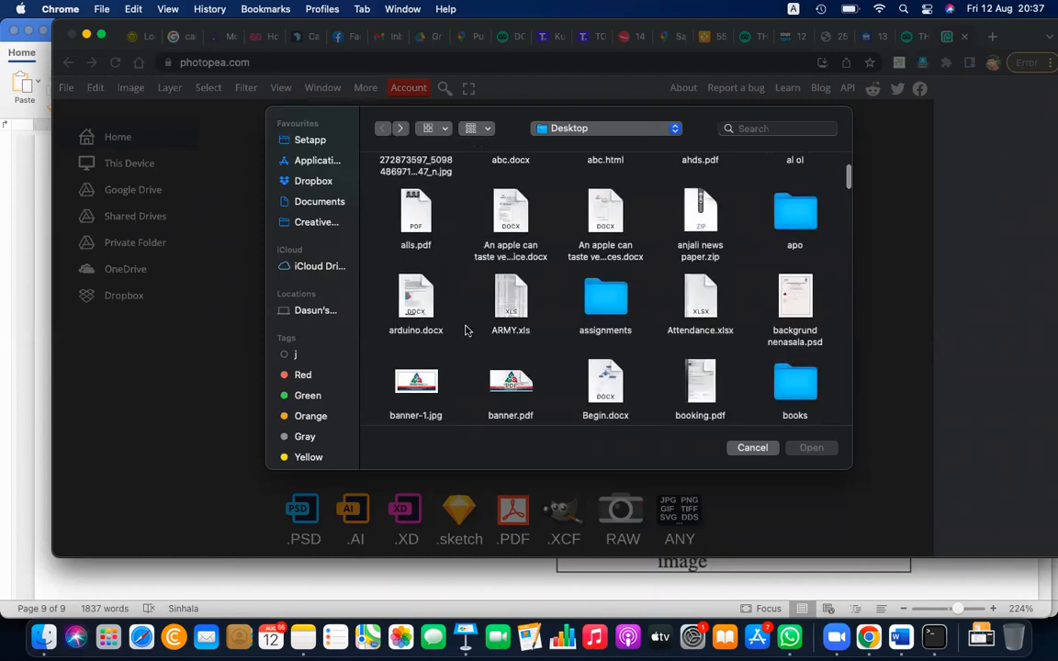
scroll(465, 330, "down", 5)
scroll(465, 331, "down", 5)
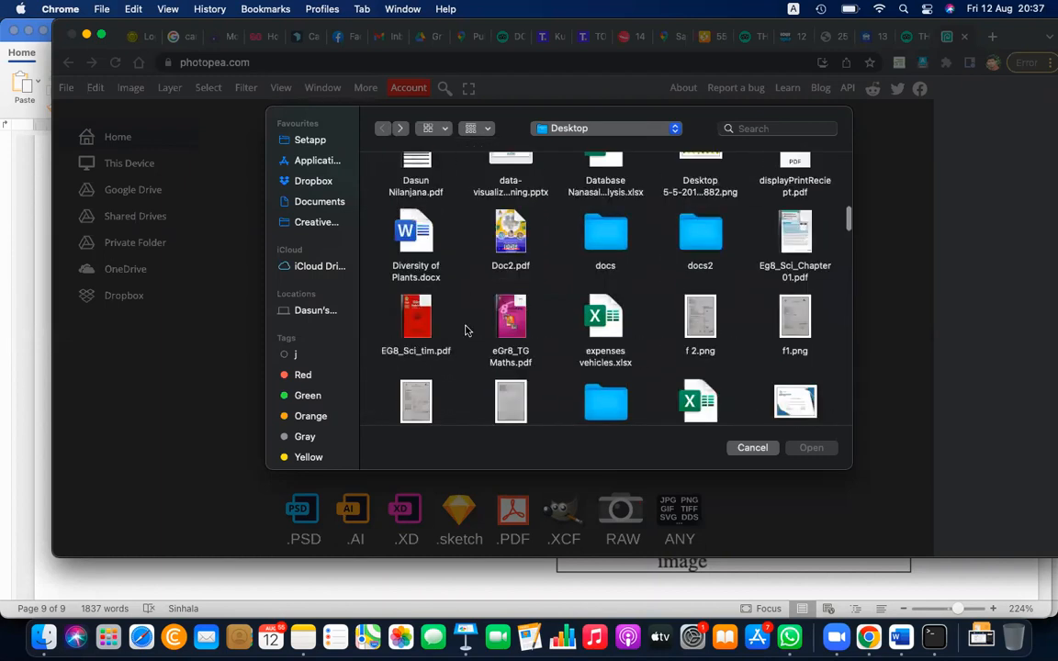
scroll(465, 331, "down", 15)
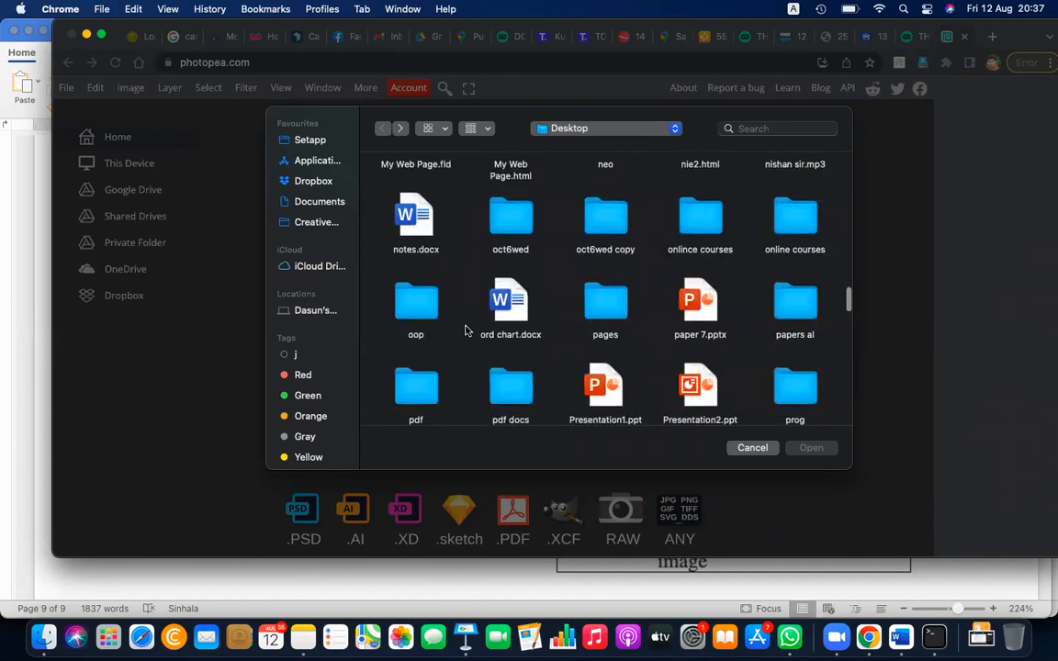
scroll(465, 330, "down", 5)
scroll(465, 330, "down", 10)
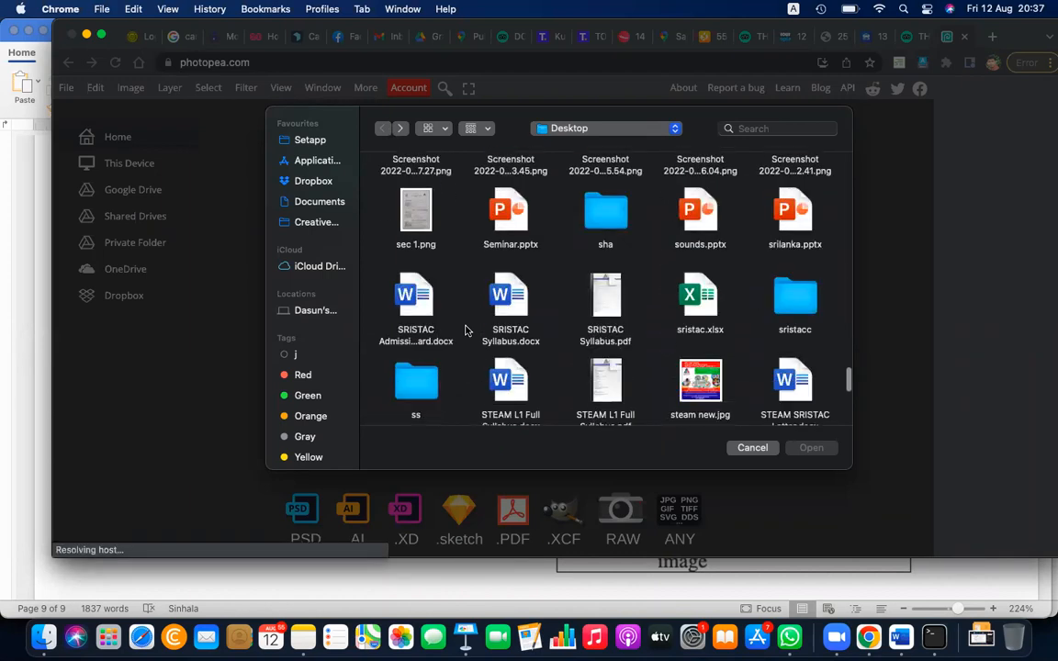
scroll(465, 330, "down", 5)
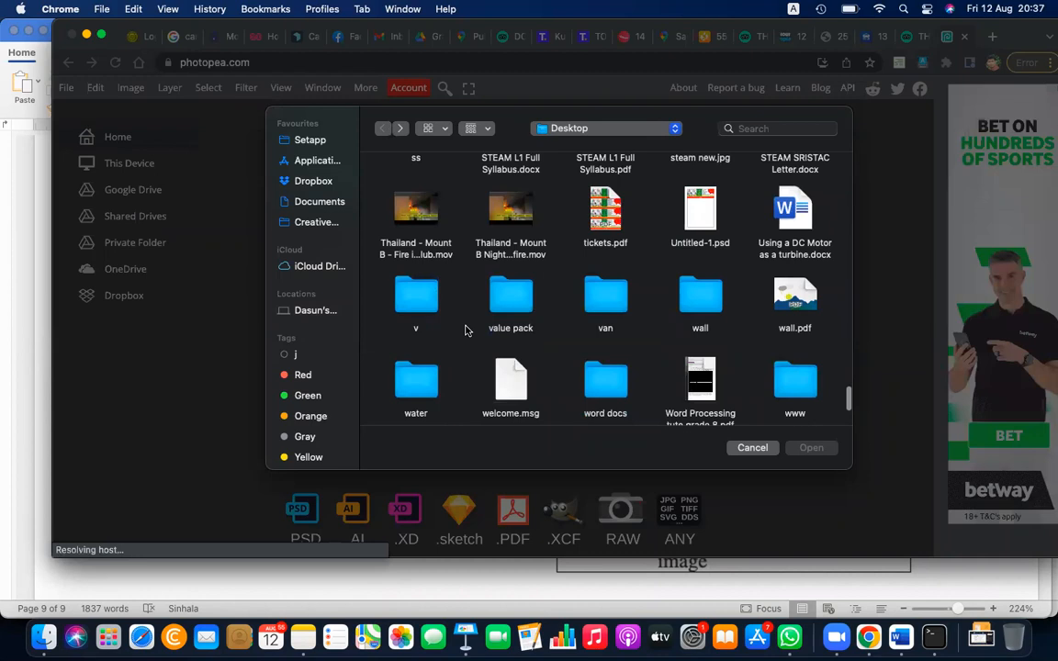
scroll(464, 331, "down", 3)
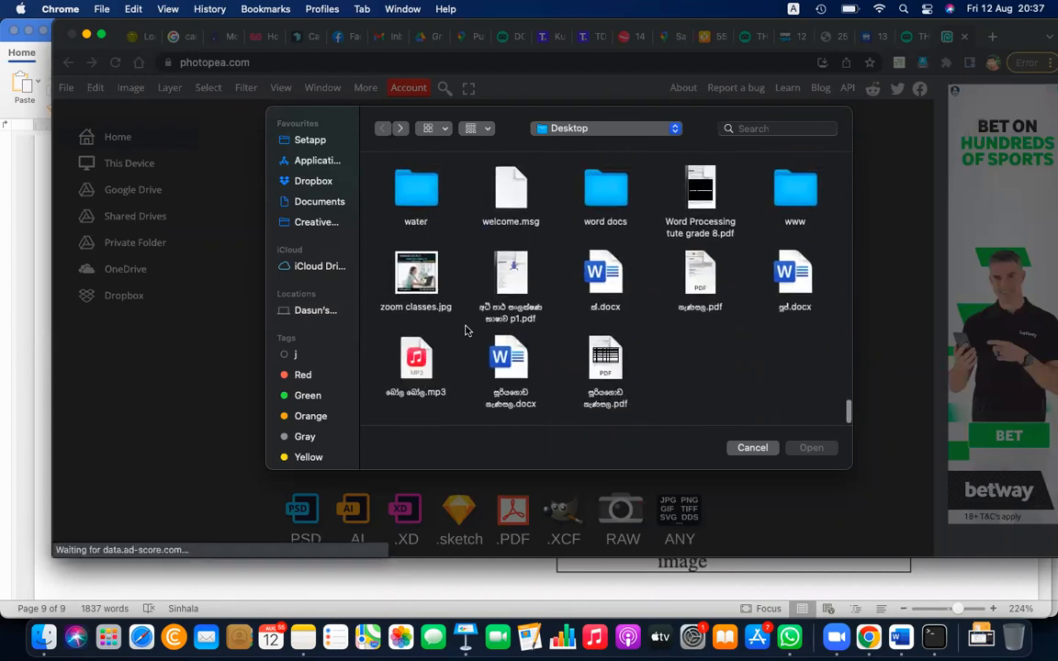
scroll(465, 331, "up", 15)
scroll(471, 316, "up", 12)
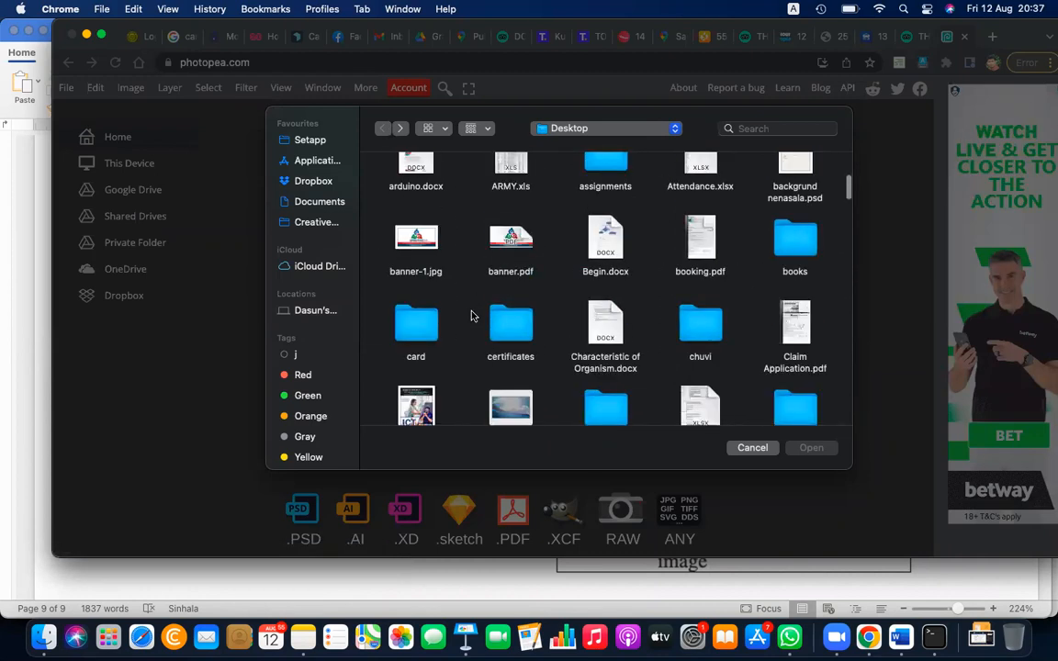
Open the photo _SSH3722.jpg from the Documents folder and select the Dodge tool with its tool group expanded
left_click(318, 201)
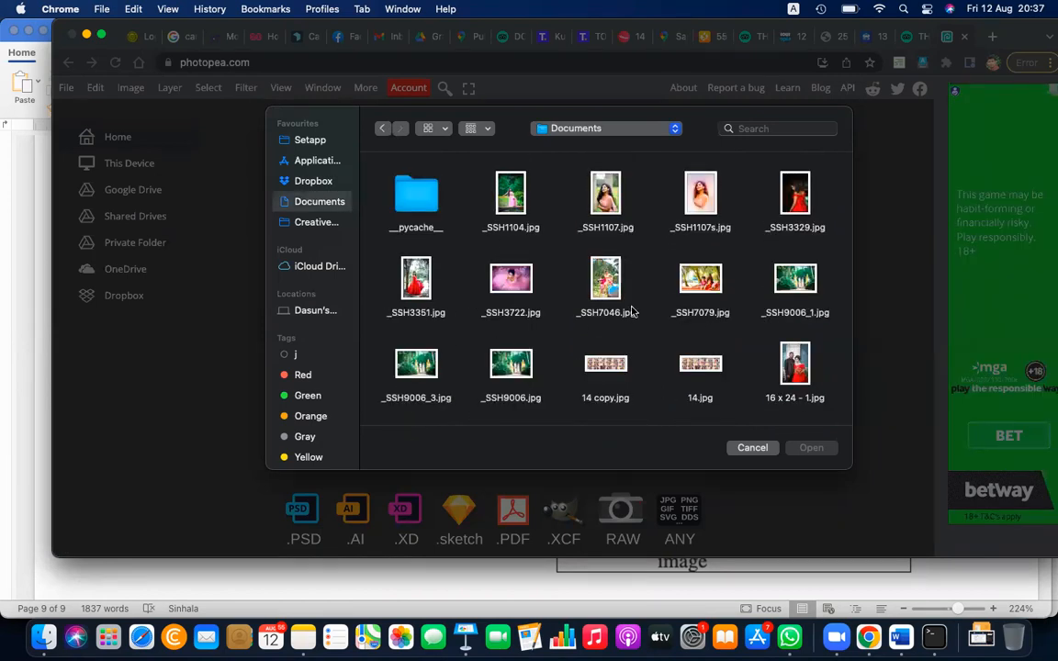
left_click(513, 275)
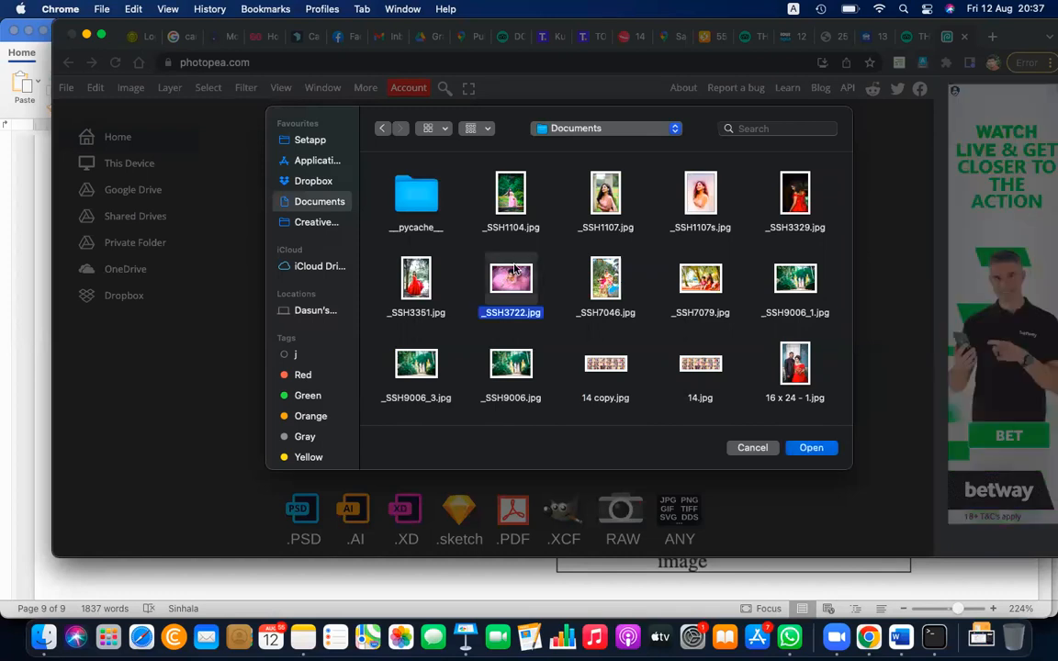
left_click(812, 449)
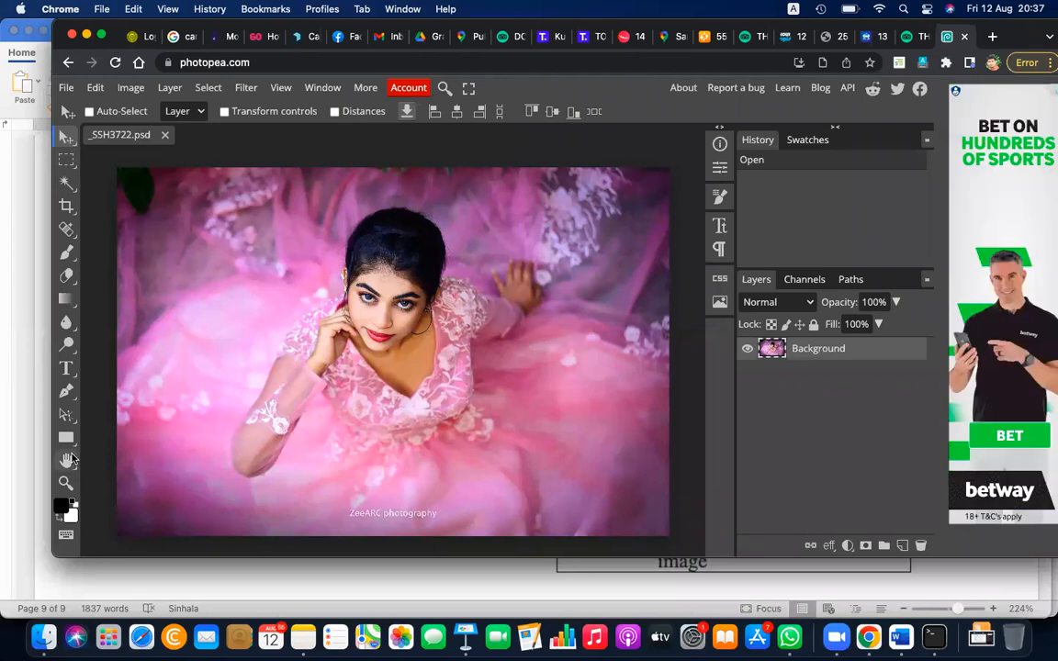
left_click(66, 345)
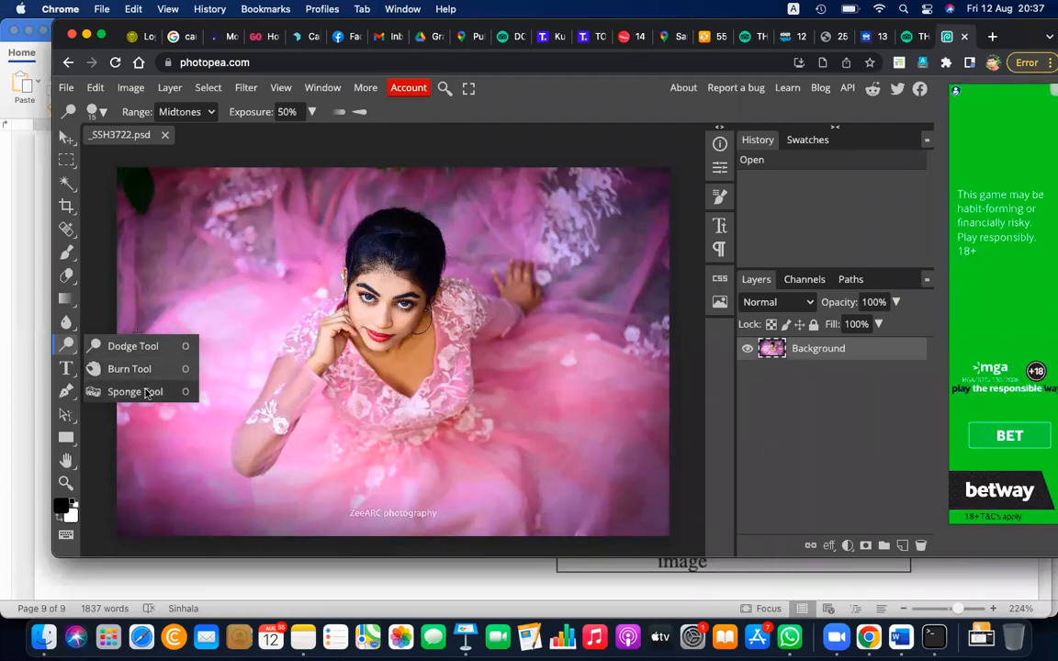
Switch to the grade 11 multimedia document in Word and review its descriptions of the image-editing tools, including the adjustment tools
left_click(900, 636)
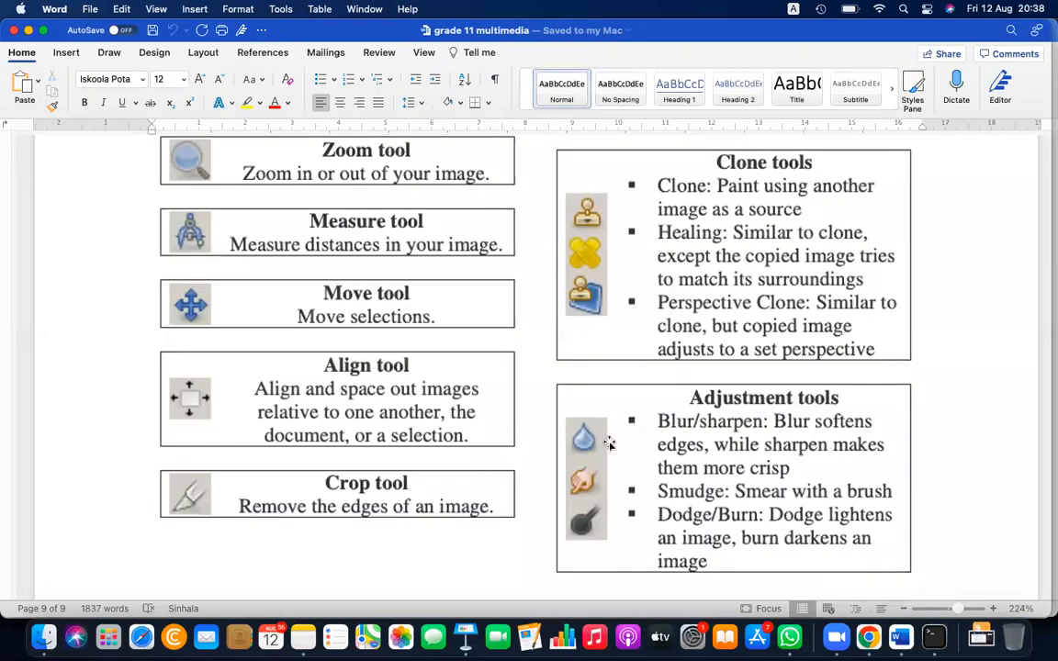
scroll(609, 444, "down", 5)
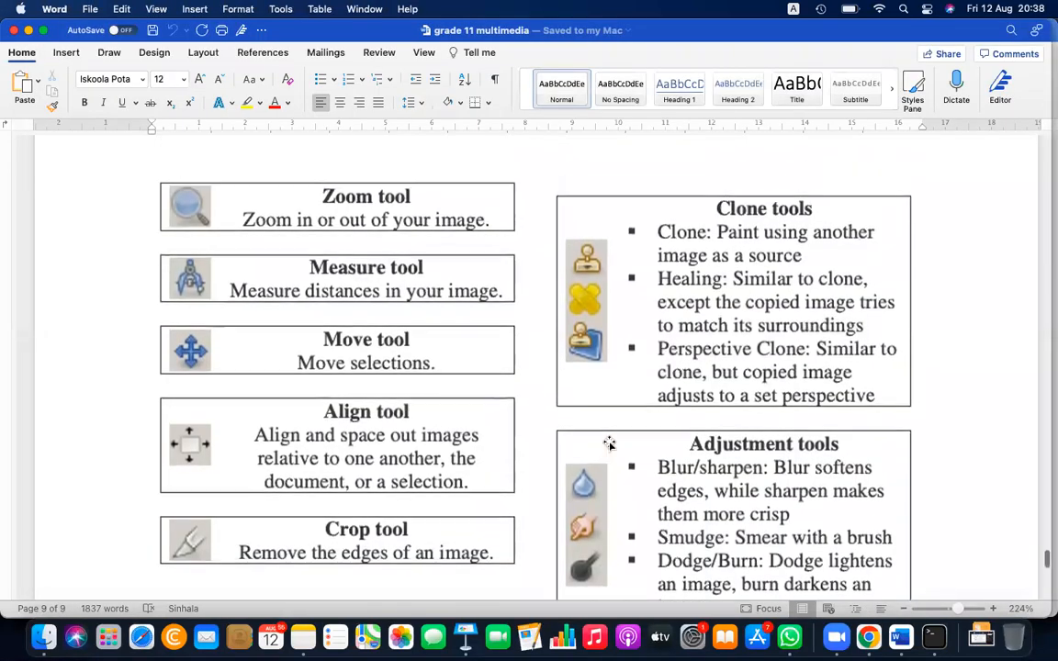
scroll(610, 442, "down", 6)
scroll(610, 442, "up", 20)
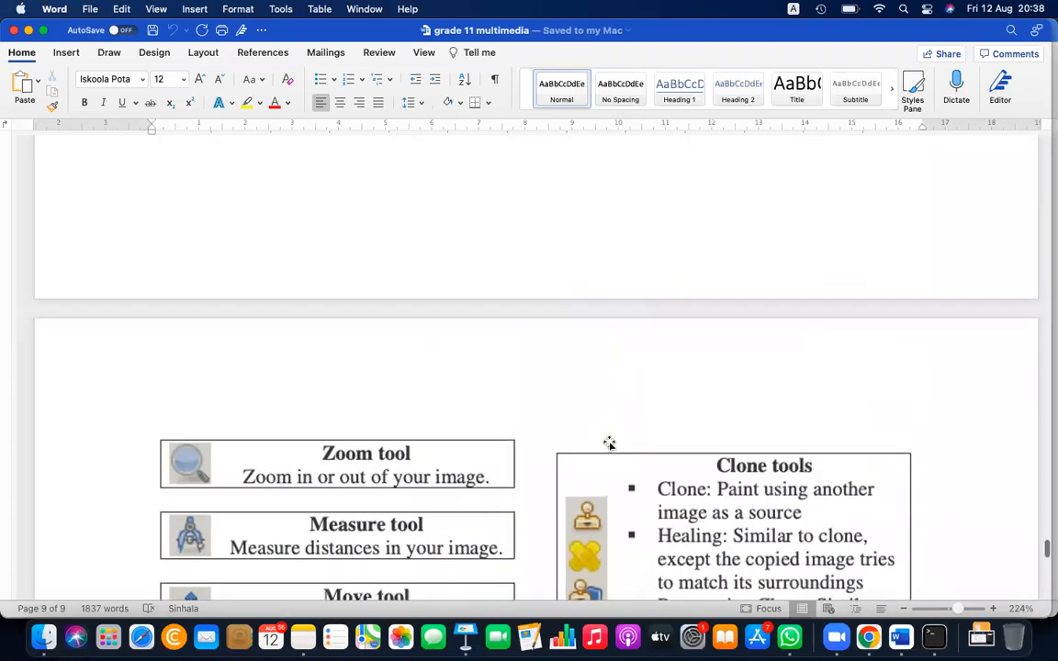
scroll(610, 442, "up", 8)
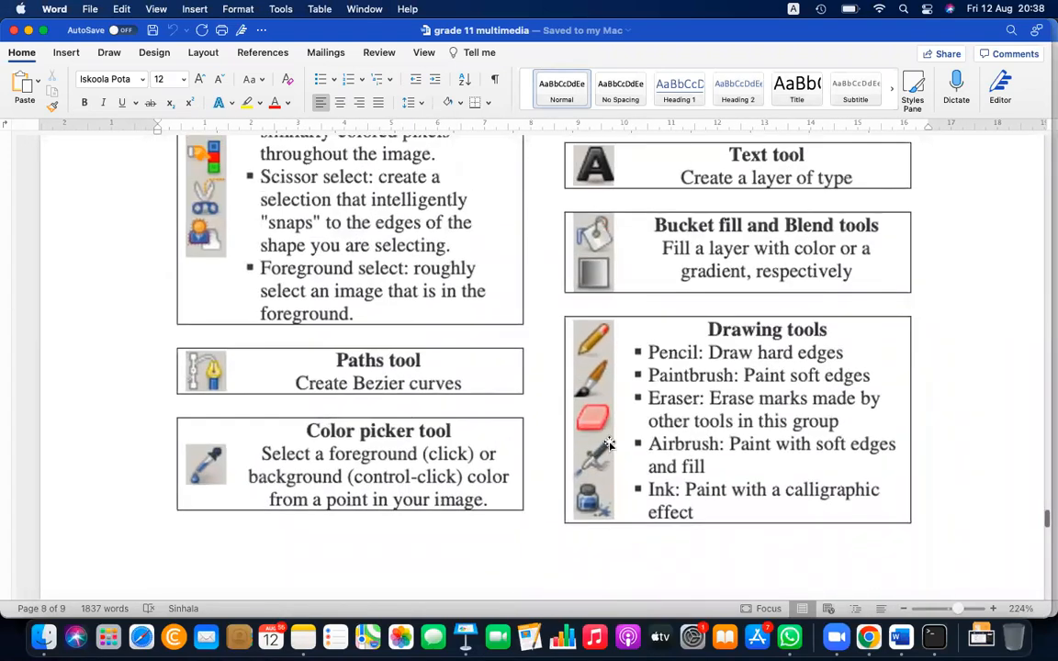
scroll(609, 444, "up", 4)
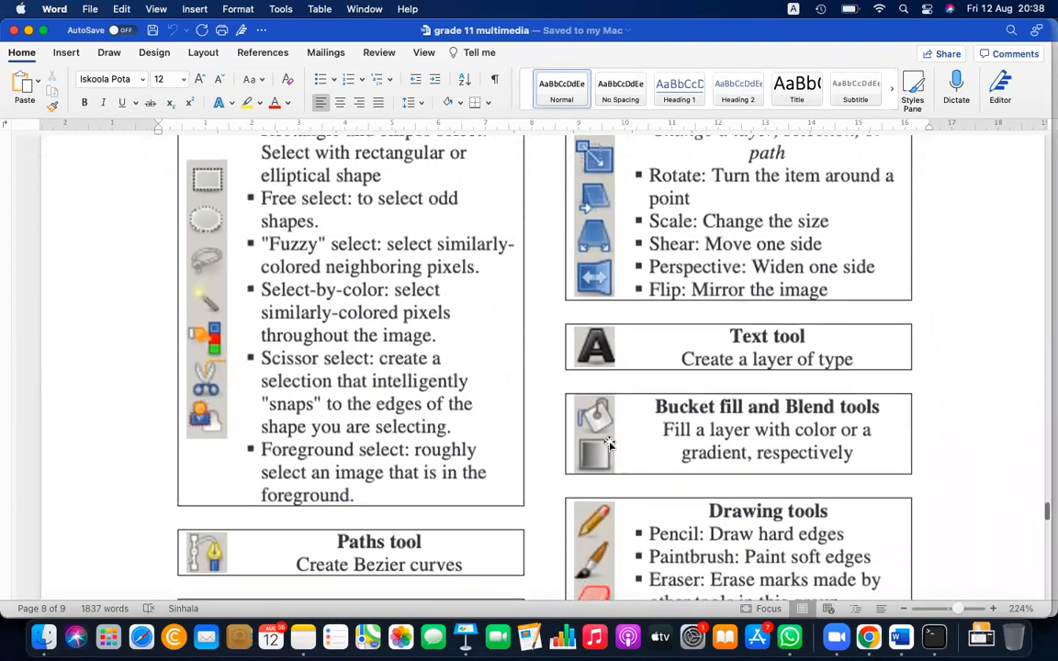
scroll(609, 444, "up", 3)
scroll(609, 444, "down", 15)
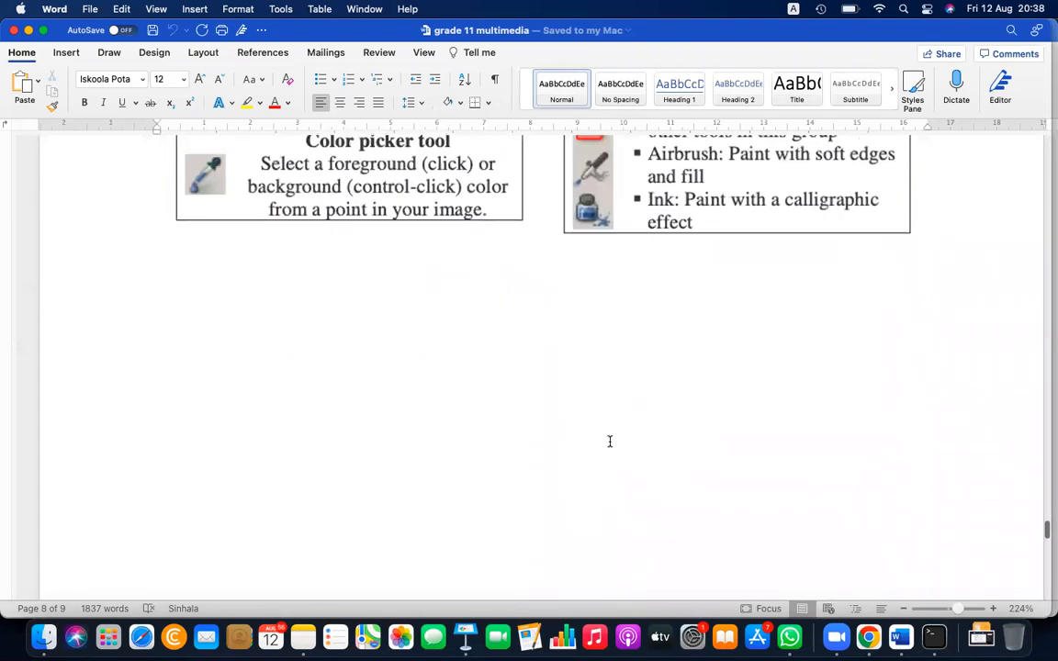
scroll(609, 443, "down", 2)
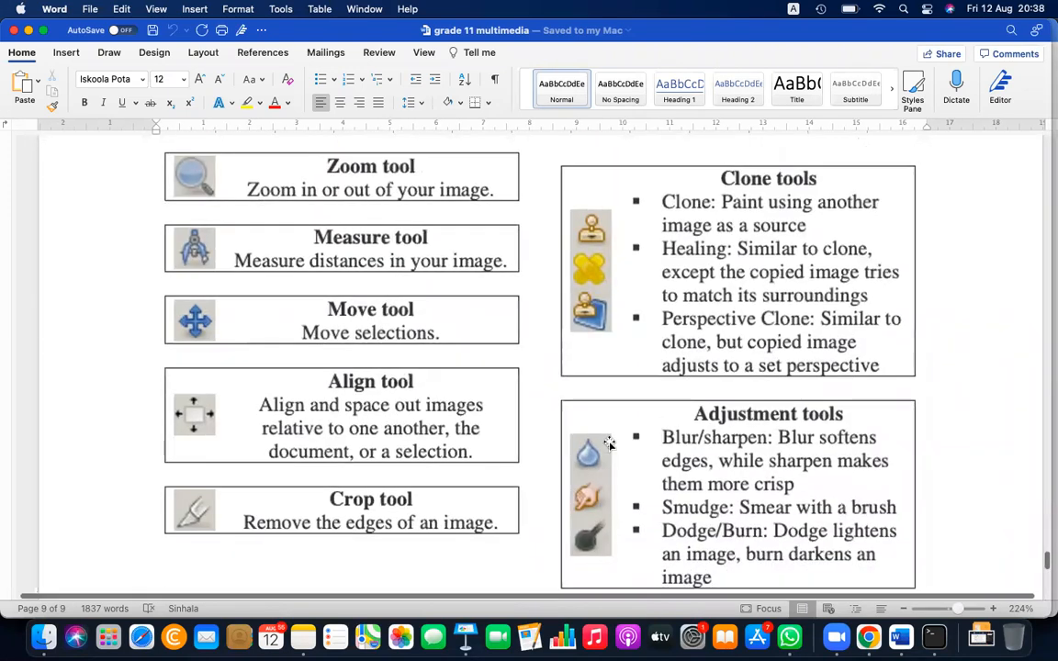
scroll(609, 443, "down", 2)
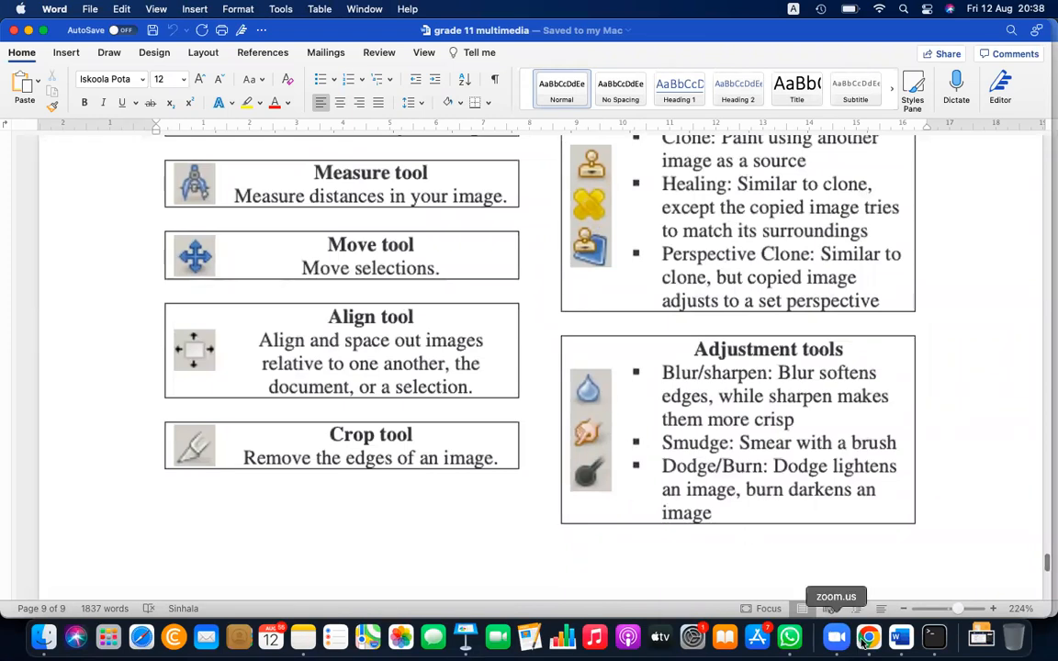
Switch back to the photo in Photopea and choose the Dodge tool for working on the woman's face
left_click(869, 638)
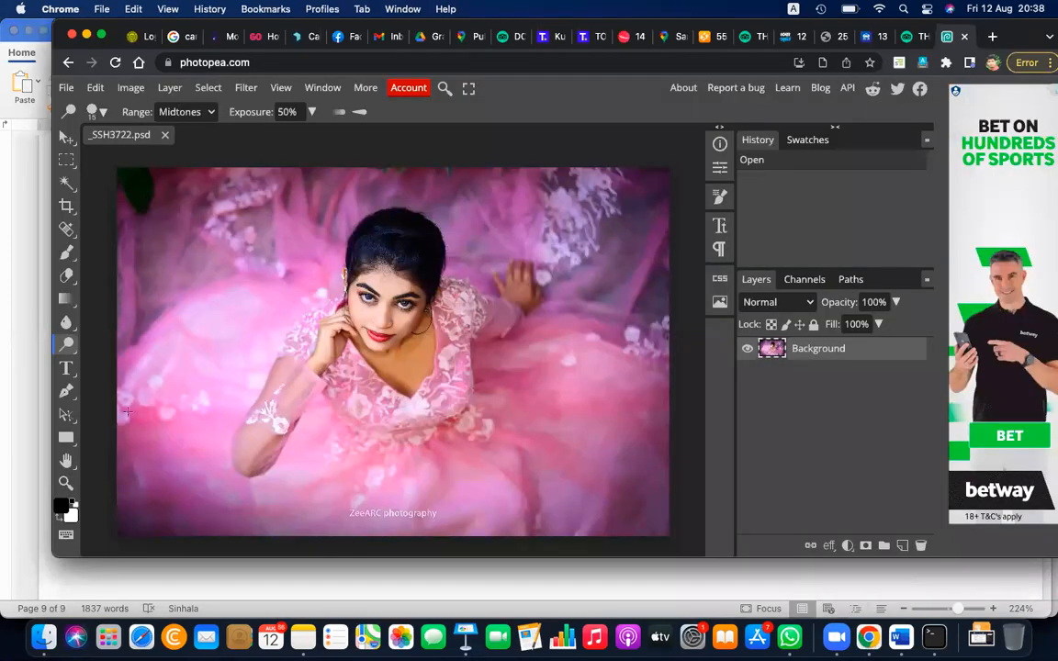
right_click(72, 343)
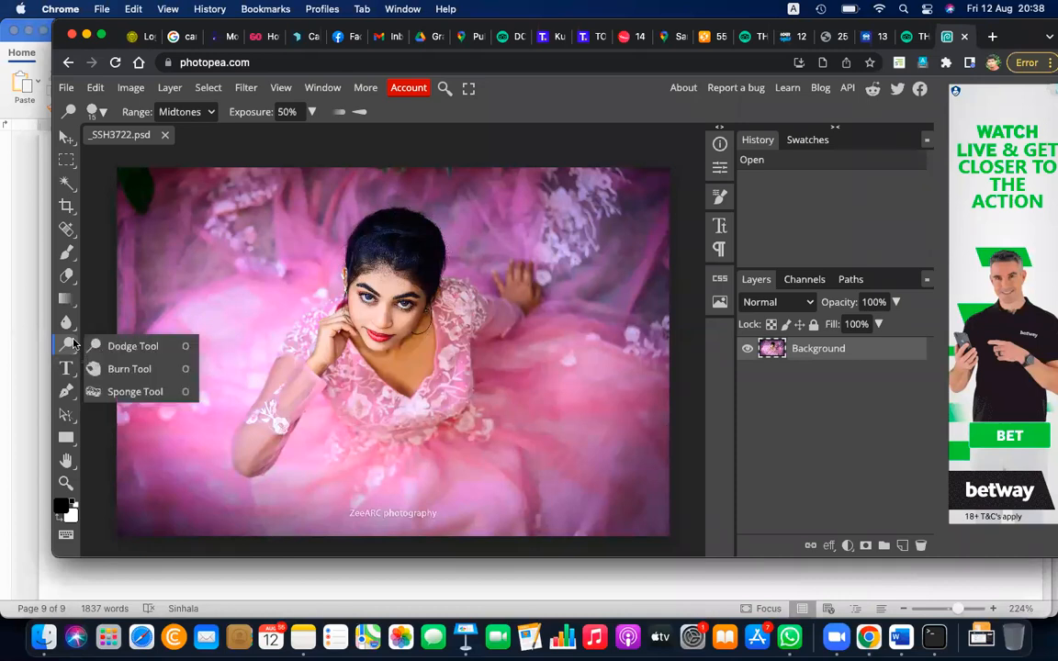
left_click(133, 346)
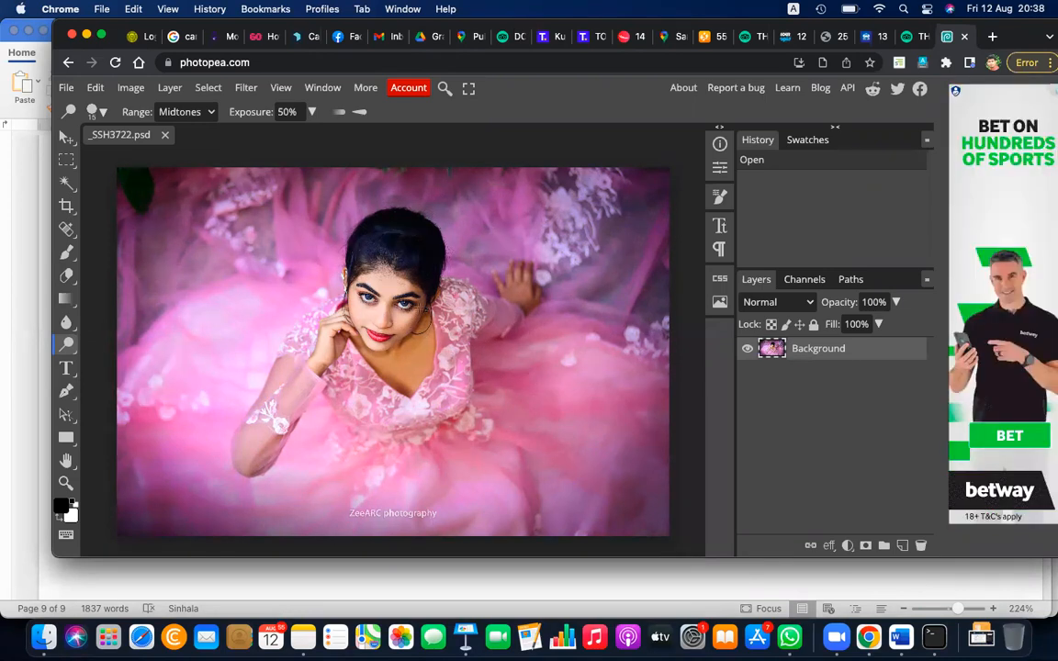
scroll(420, 308, "up", 5)
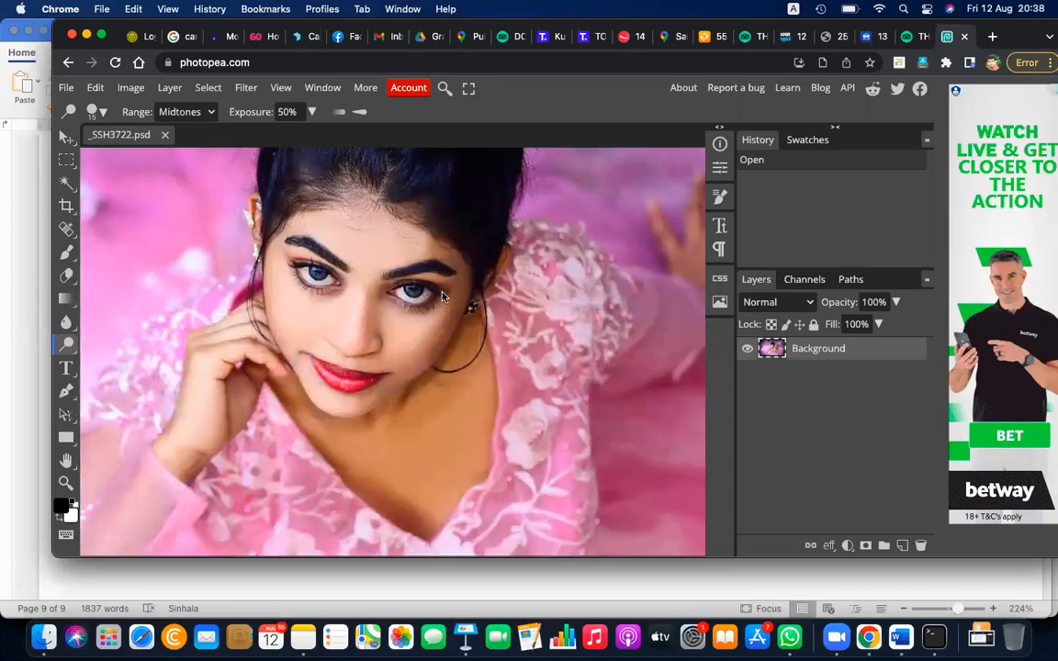
scroll(442, 293, "up", 2)
scroll(471, 272, "up", 3)
scroll(470, 273, "right", 2)
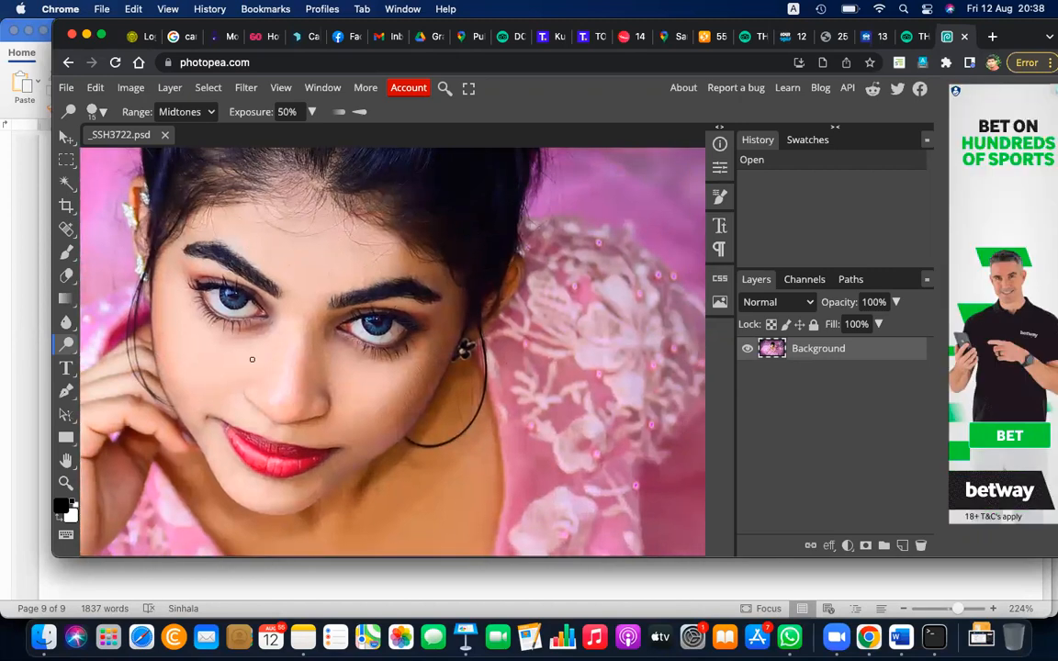
left_click(68, 343)
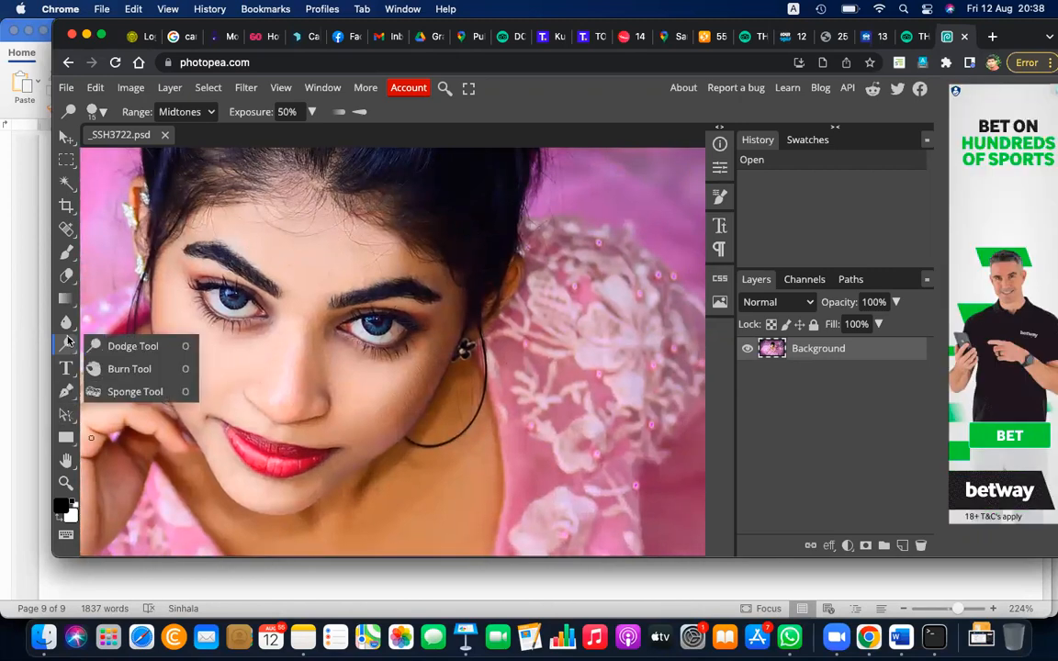
left_click(128, 347)
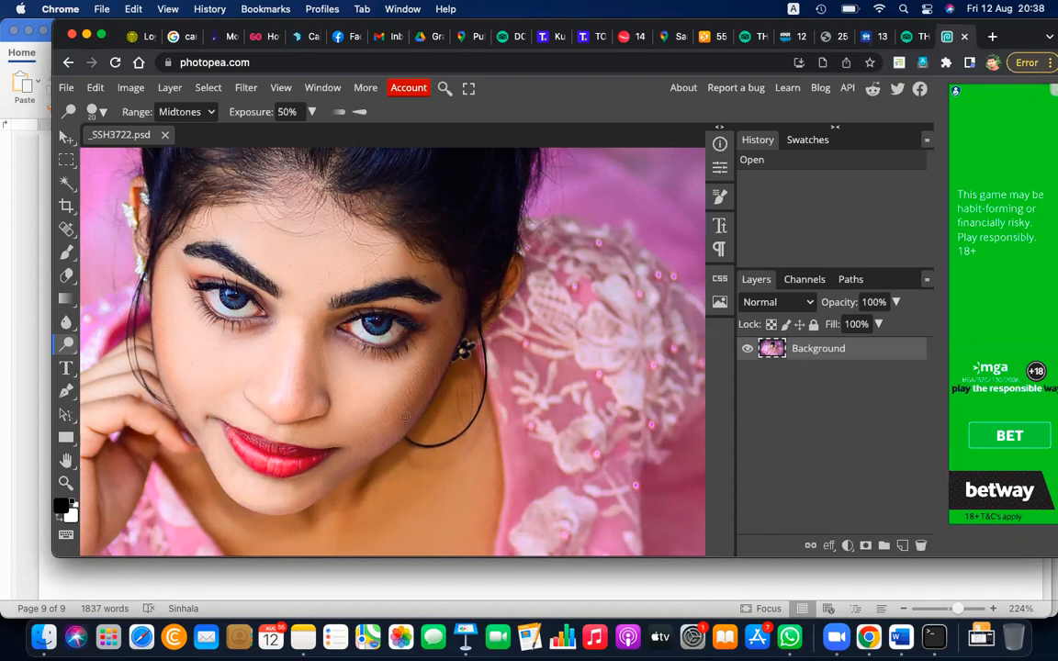
Try to lighten the cheek beside the hoop earring with an 80 px hard Dodge brush, and undo the stroke
key("bracketright")
key("bracketright")
key("bracketright")
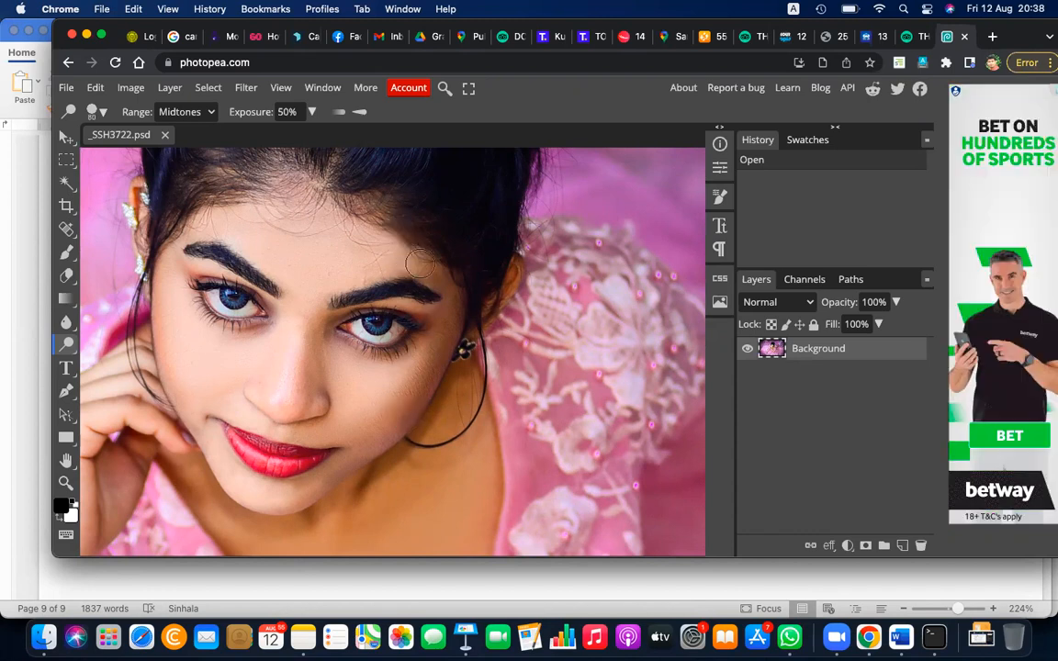
mouse_move(396, 436)
left_mouse_down()
mouse_move(465, 327)
mouse_move(451, 291)
mouse_move(401, 262)
mouse_move(372, 292)
mouse_move(372, 283)
mouse_move(398, 376)
mouse_move(372, 383)
mouse_move(385, 425)
mouse_move(416, 401)
mouse_move(459, 292)
left_mouse_up()
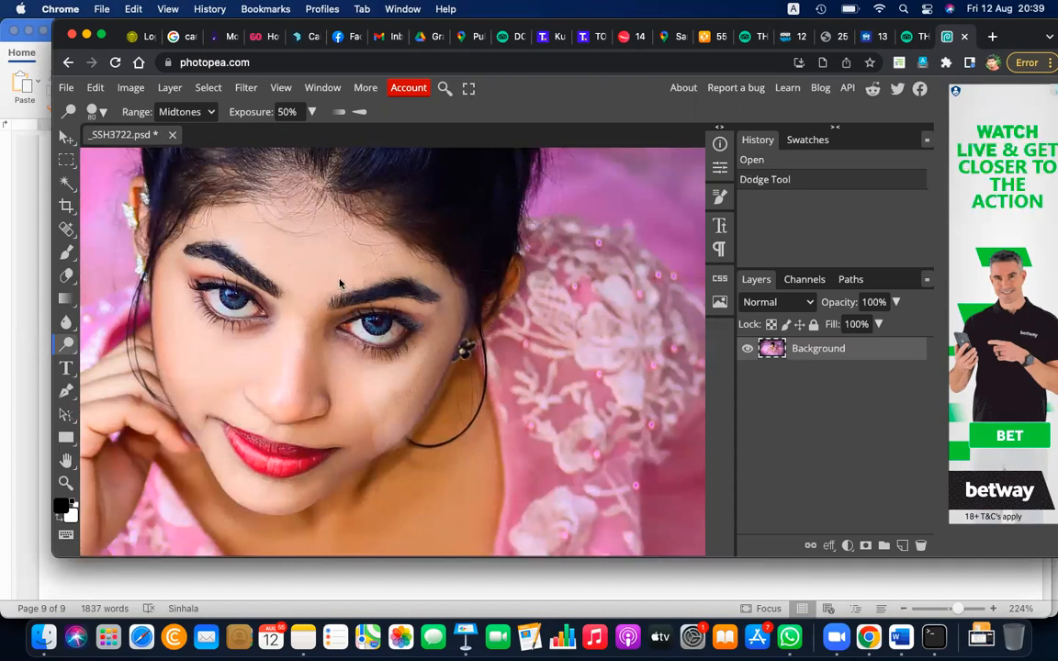
key("super+z")
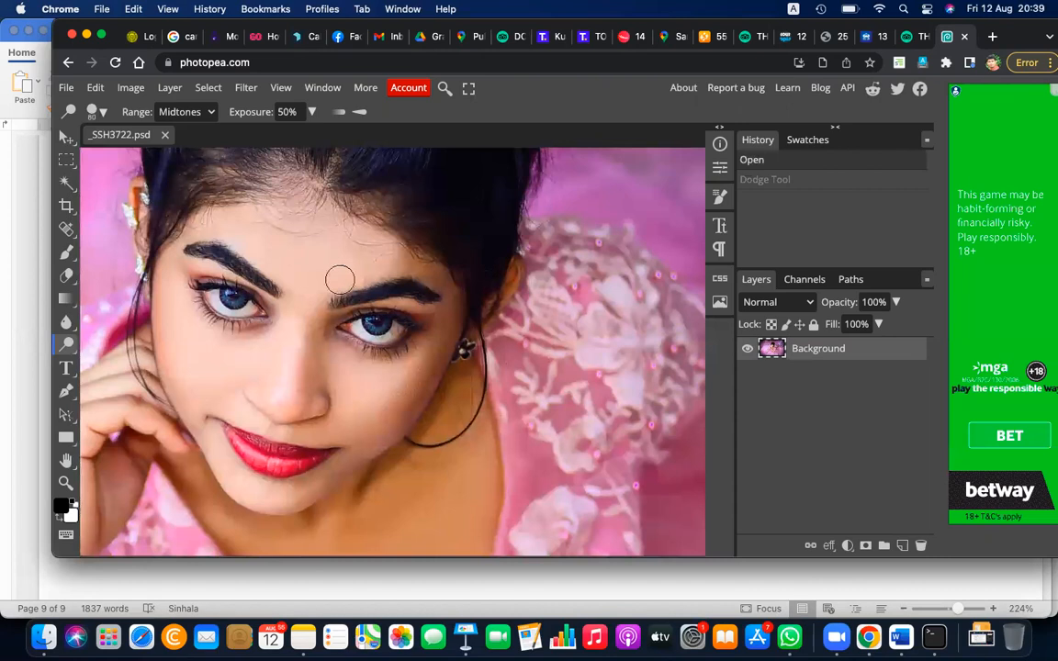
Choose the soft 24 px brush with 0% hardness, lighten the forehead, and undo a further 300 px Dodge stroke on the cheek
left_click(101, 114)
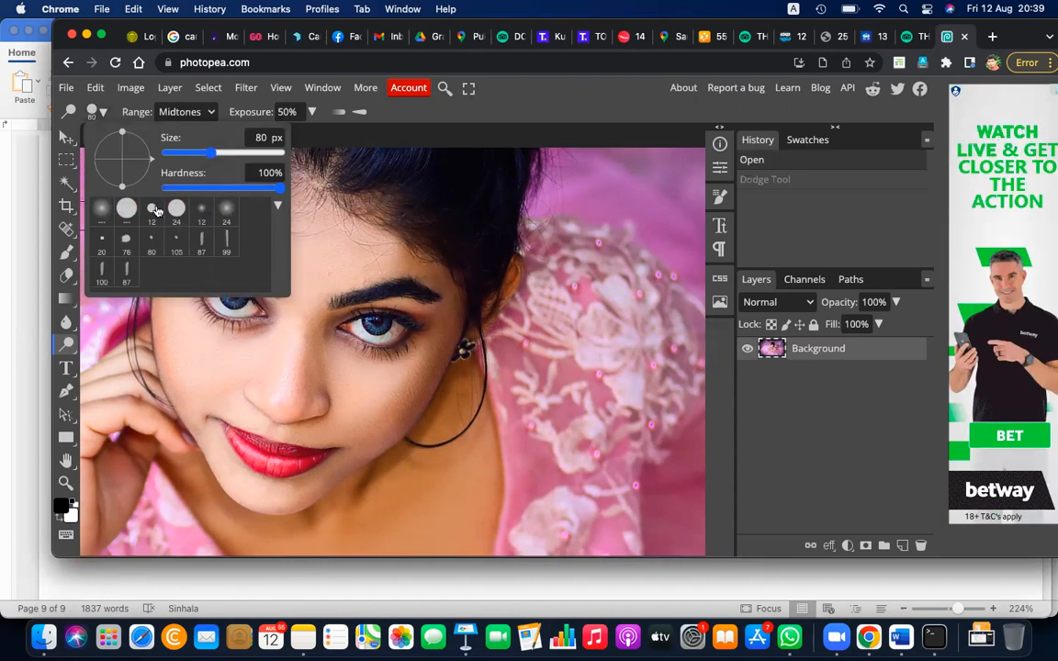
left_click(225, 214)
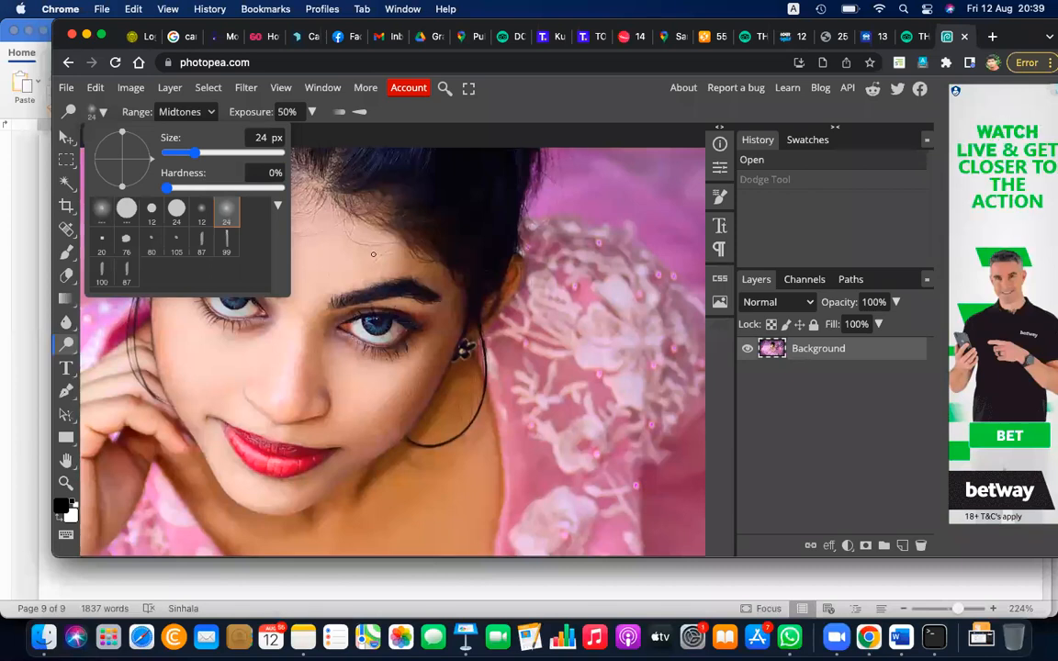
left_click(373, 254)
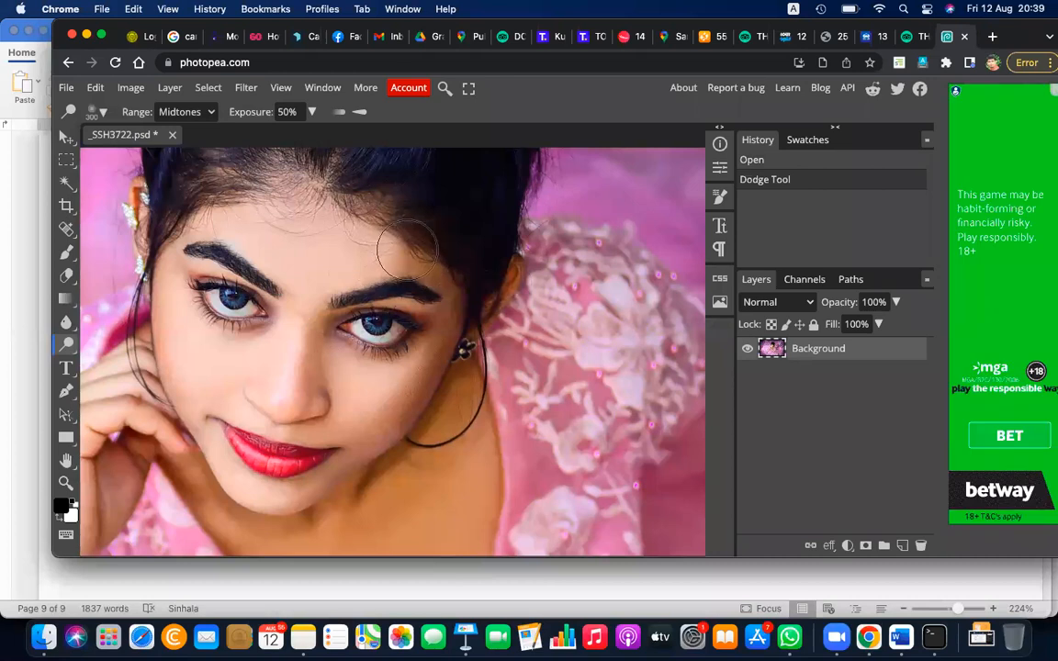
mouse_move(411, 428)
left_mouse_down()
mouse_move(378, 426)
mouse_move(340, 383)
left_mouse_up()
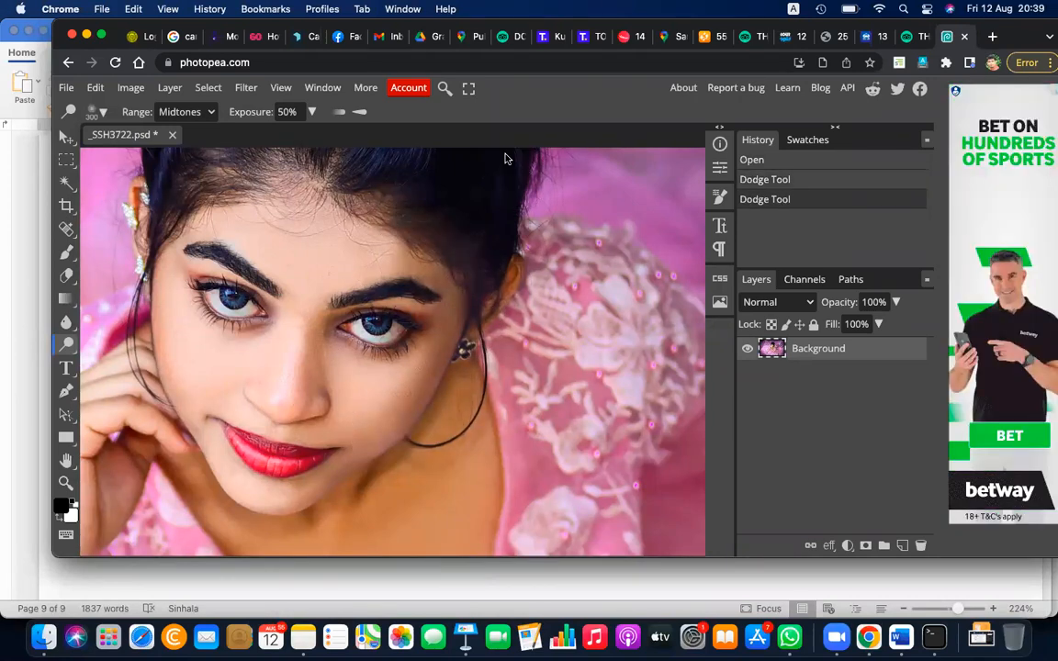
key("ctrl+z")
Reduce the Dodge brush to 150 px and lighten the skin along the lower cheek and chin
key("bracketleft")
key("bracketleft")
key("bracketleft")
key("bracketleft")
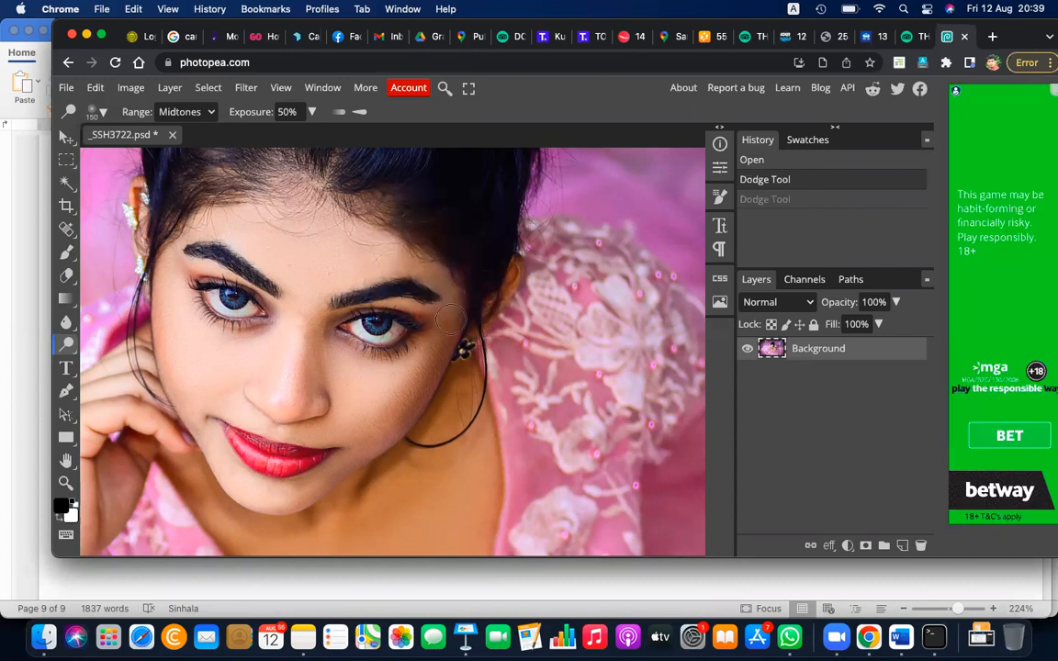
mouse_move(359, 439)
left_mouse_down()
mouse_move(290, 491)
mouse_move(258, 490)
left_mouse_up()
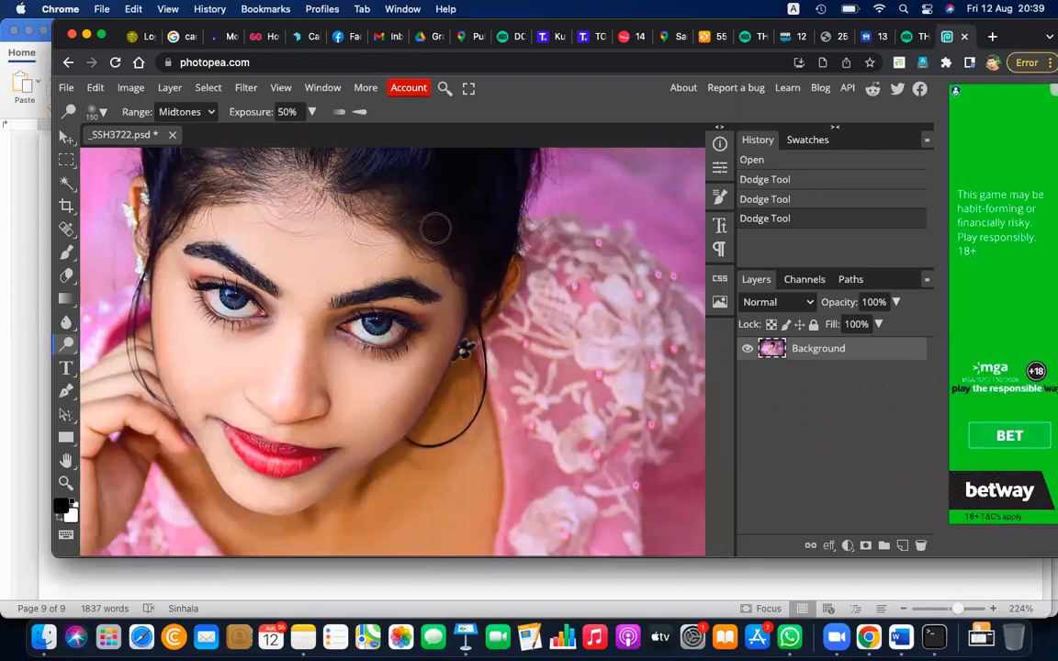
Switch to the Burn tool, darken the forehead with a 150 px hard brush, and undo the stroke
right_click(67, 348)
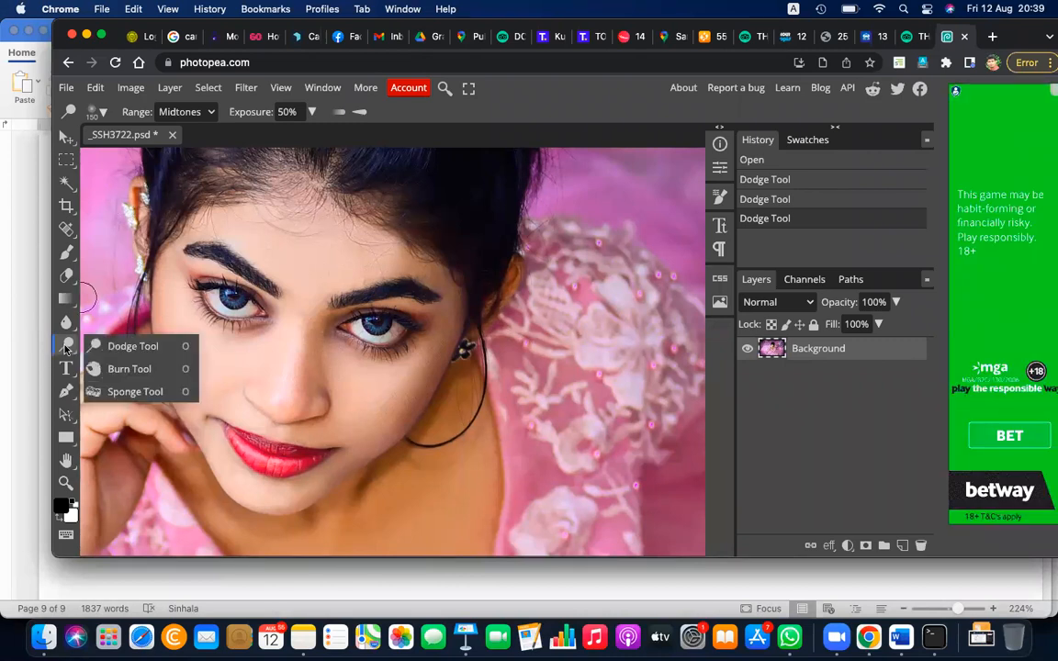
left_click(107, 370)
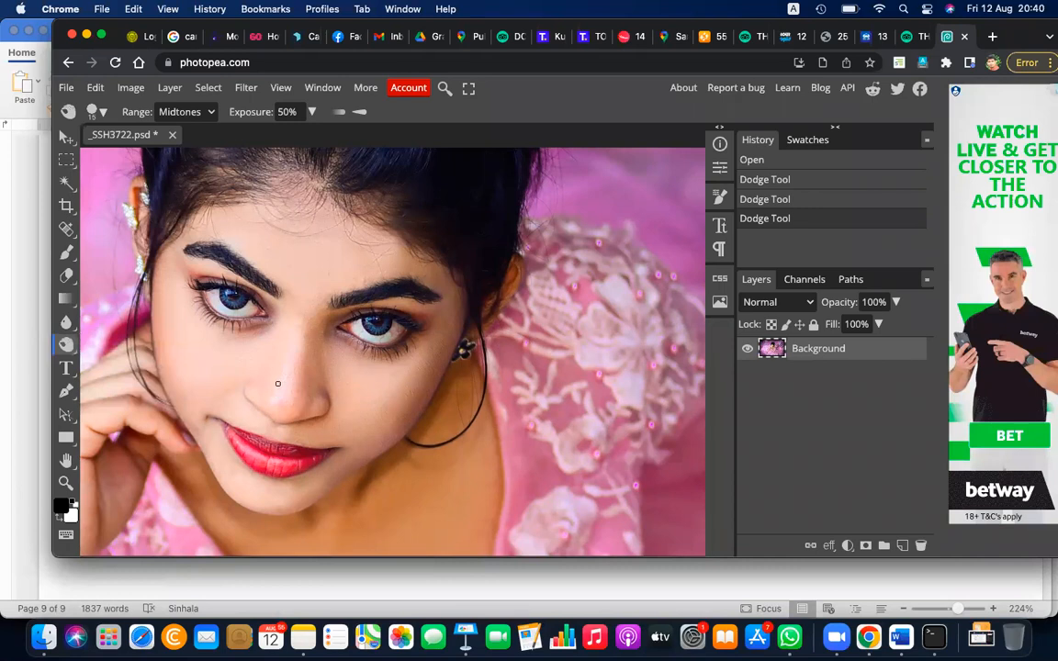
key("bracketright")
key("bracketright")
key("bracketright")
key("bracketright")
key("bracketright")
key("bracketright")
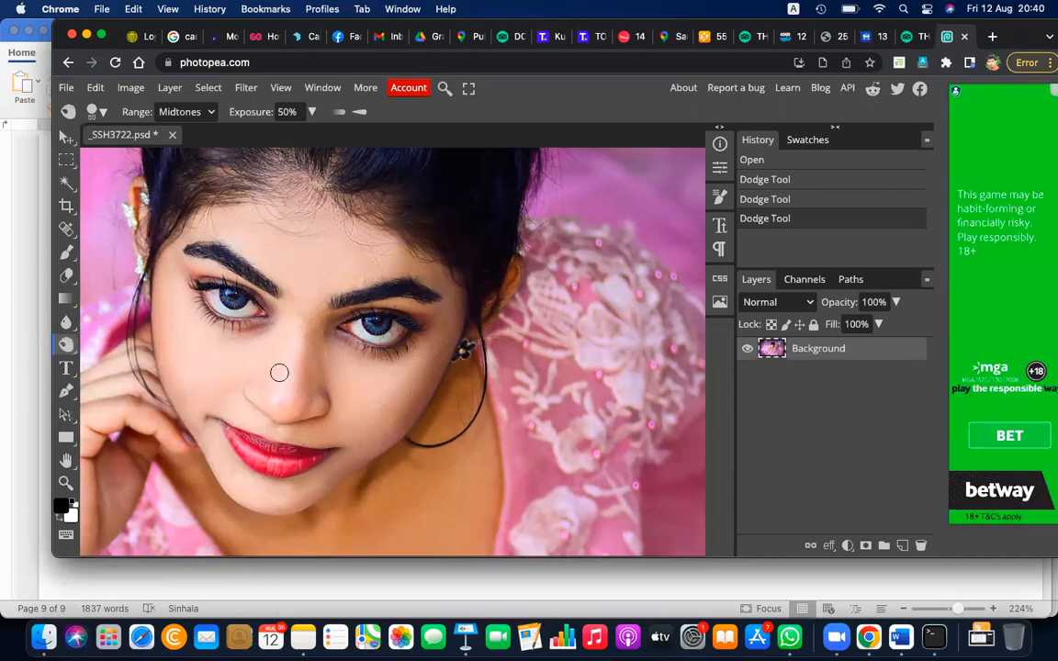
key("bracketright")
key("bracketright")
key("bracketright")
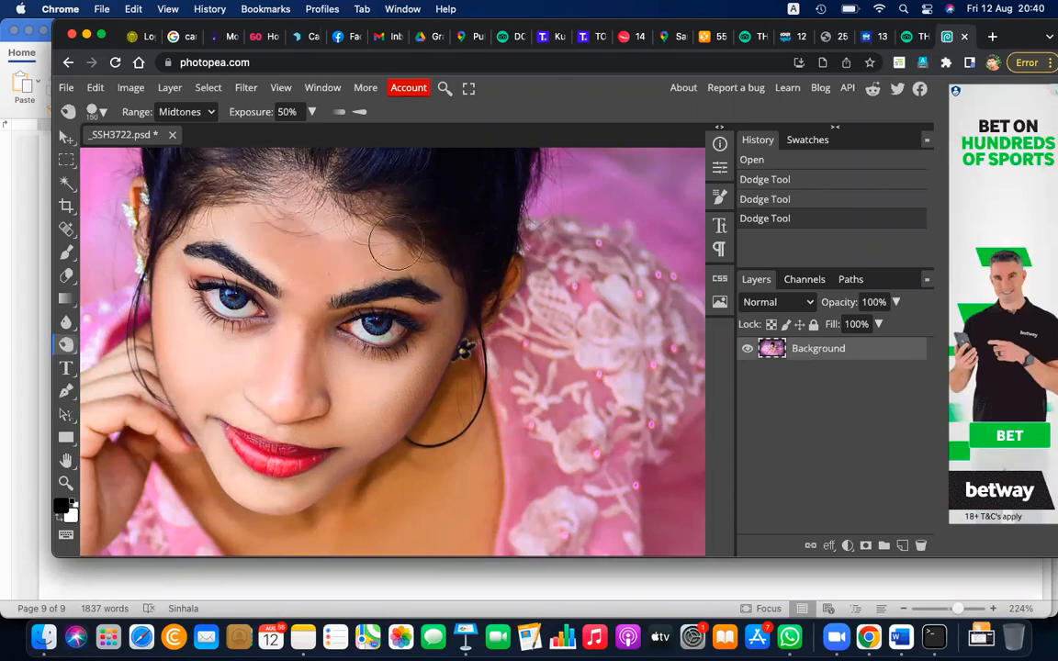
left_click_drag(397, 242, 356, 219)
key("super+z")
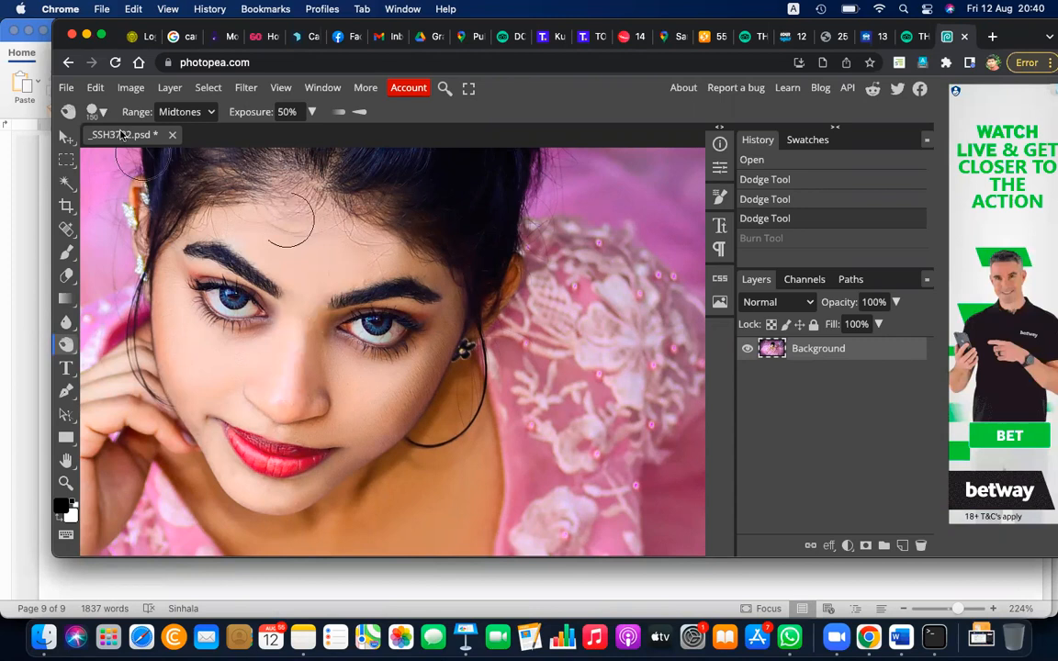
Choose the soft 24 px brush with 0% hardness, enlarge it to 600 px, and darken the area between the eyebrows with Burn
left_click(101, 112)
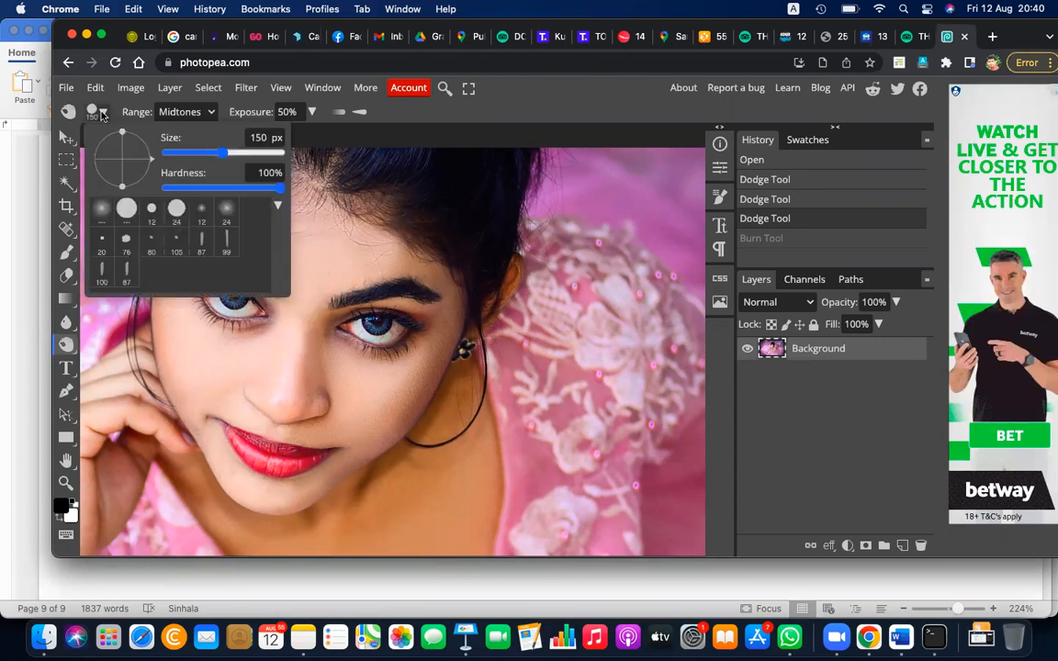
left_click(229, 208)
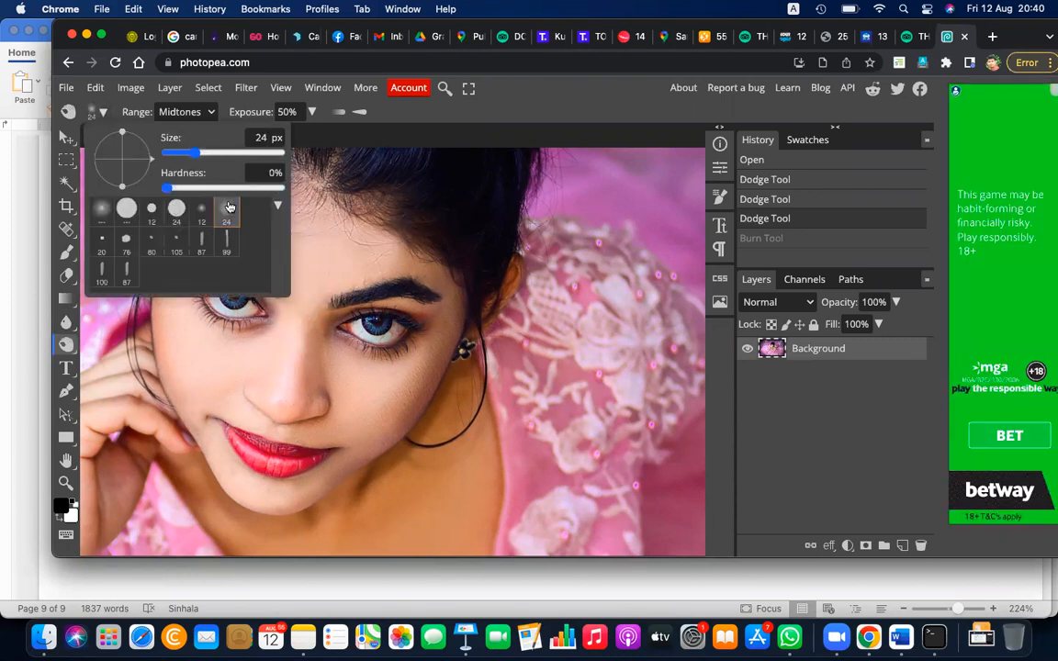
left_click(317, 269)
key("bracketright")
key("bracketright")
key("bracketright")
key("bracketright")
key("bracketright")
key("bracketright")
key("bracketright")
key("bracketright")
key("bracketright")
key("bracketright")
key("bracketright")
key("bracketright")
key("bracketright")
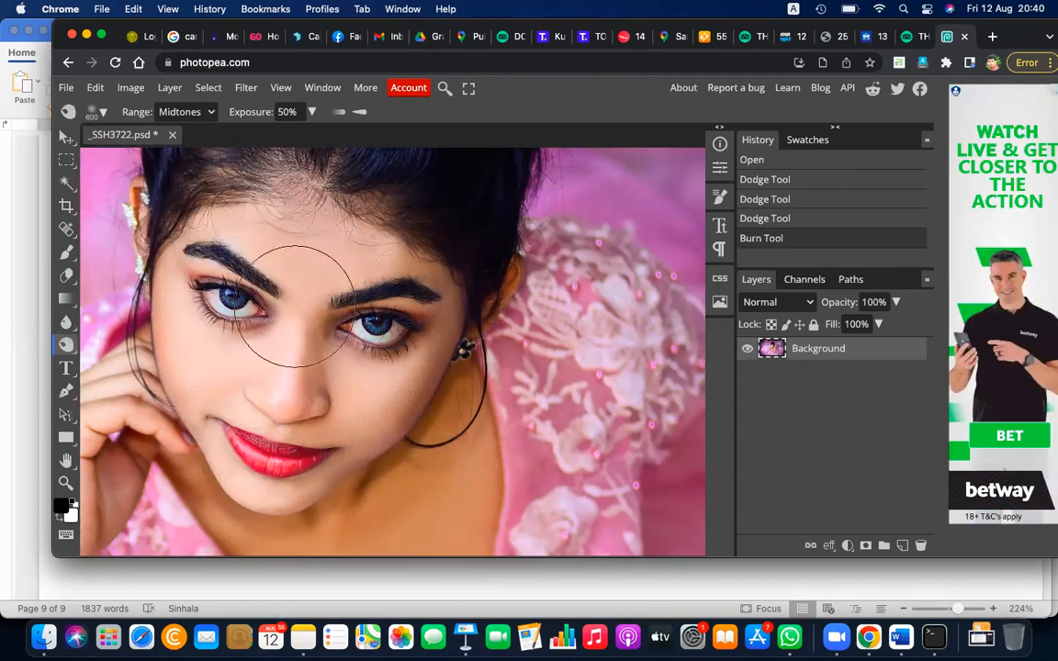
left_click(258, 317)
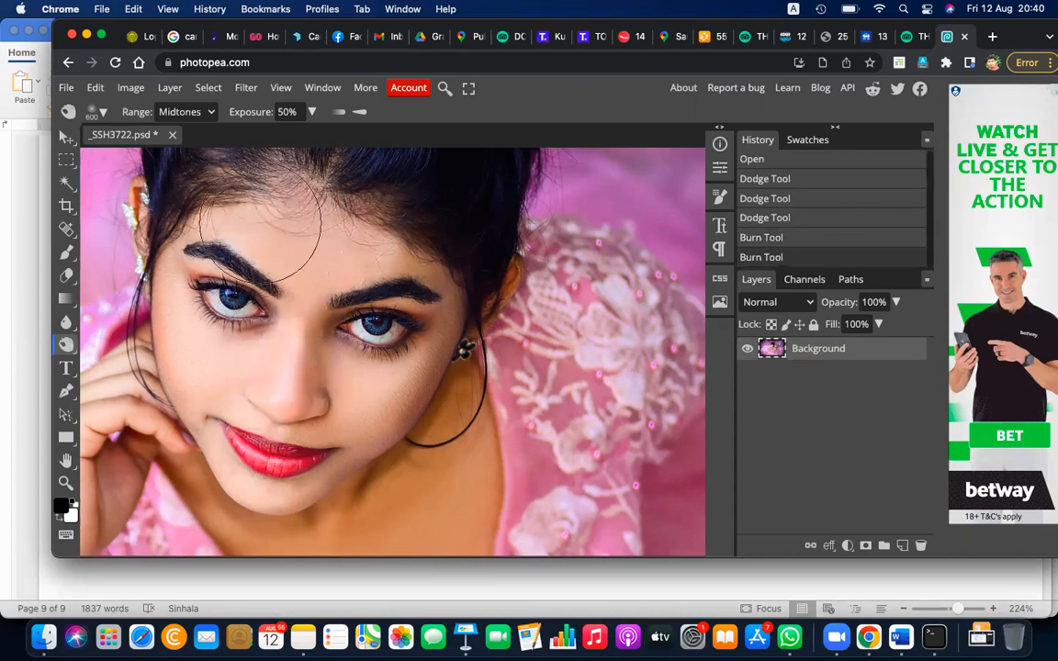
Try darkening the upper forehead and the cheek beside the hand with the Burn tool, and undo both strokes
left_click_drag(249, 202, 219, 213)
mouse_move(184, 337)
left_mouse_down()
mouse_move(195, 401)
mouse_move(232, 409)
left_mouse_up()
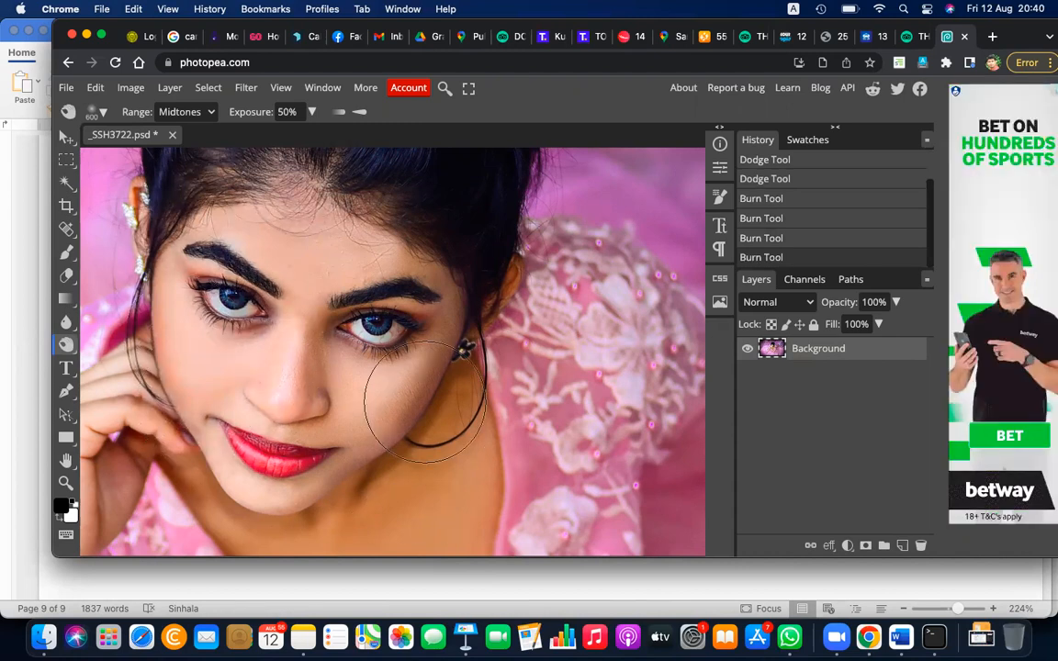
key("ctrl+z")
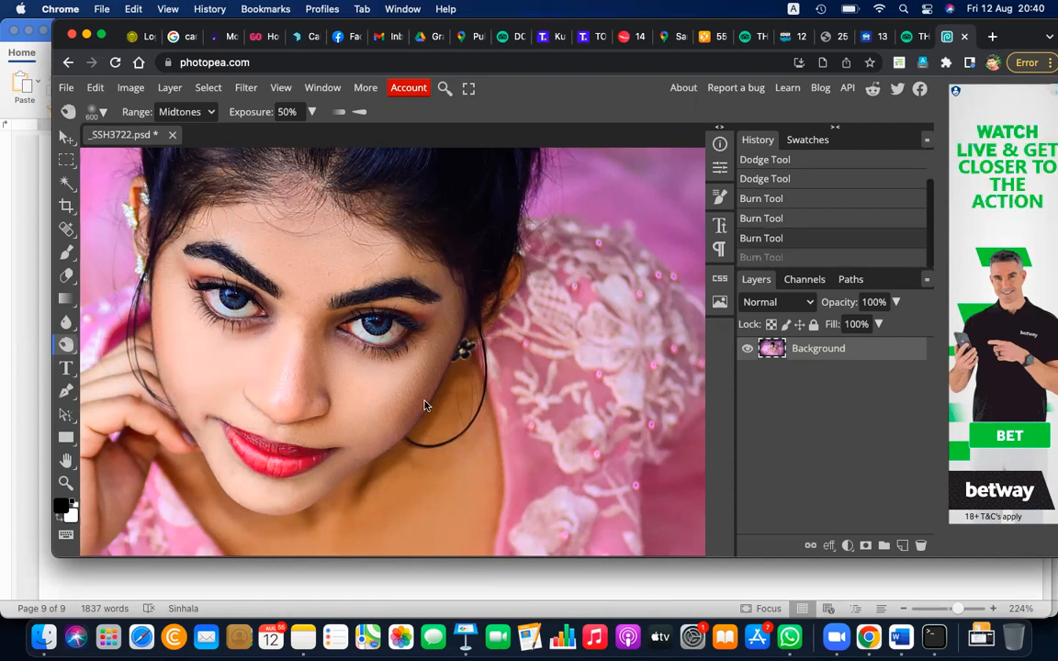
key("super+z")
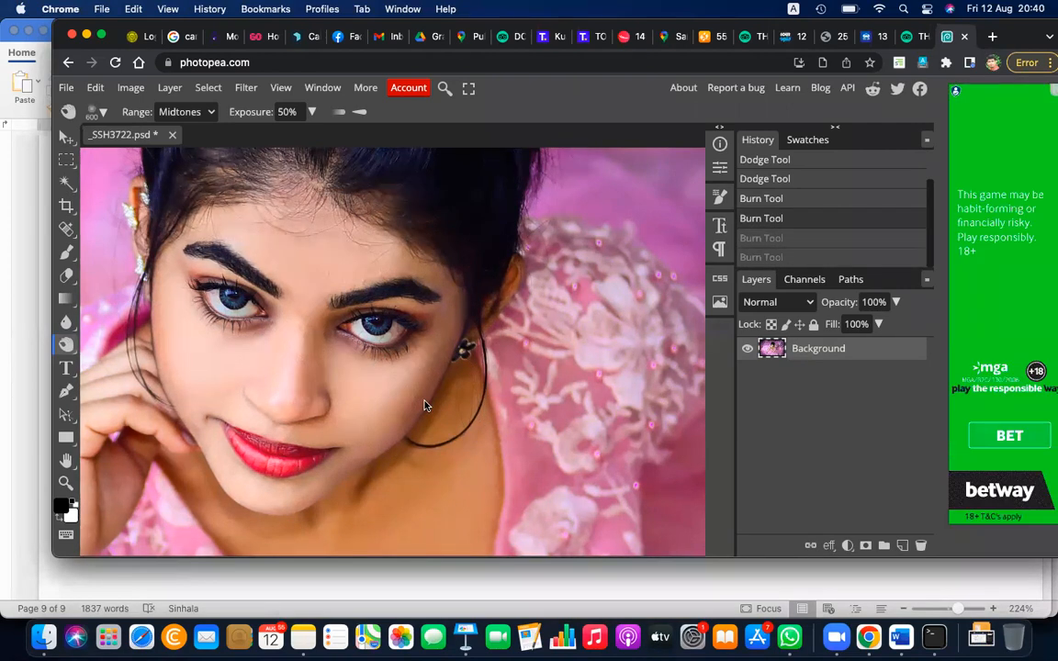
Darken the chin and both sides of the forehead near the hairline with the 600 px Burn brush
left_click(300, 504)
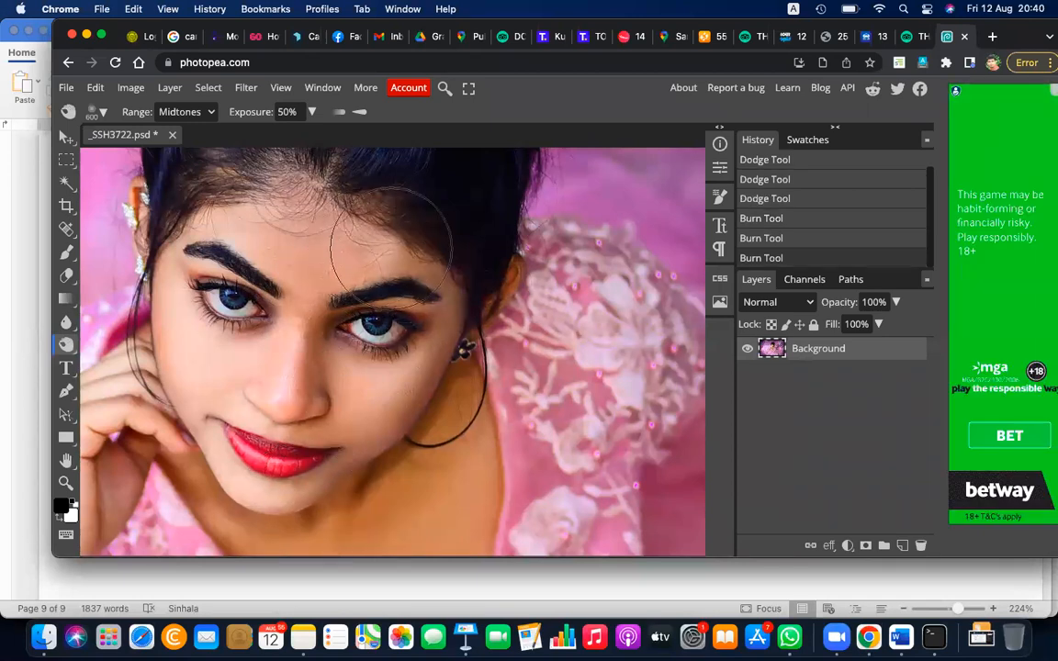
left_click(367, 211)
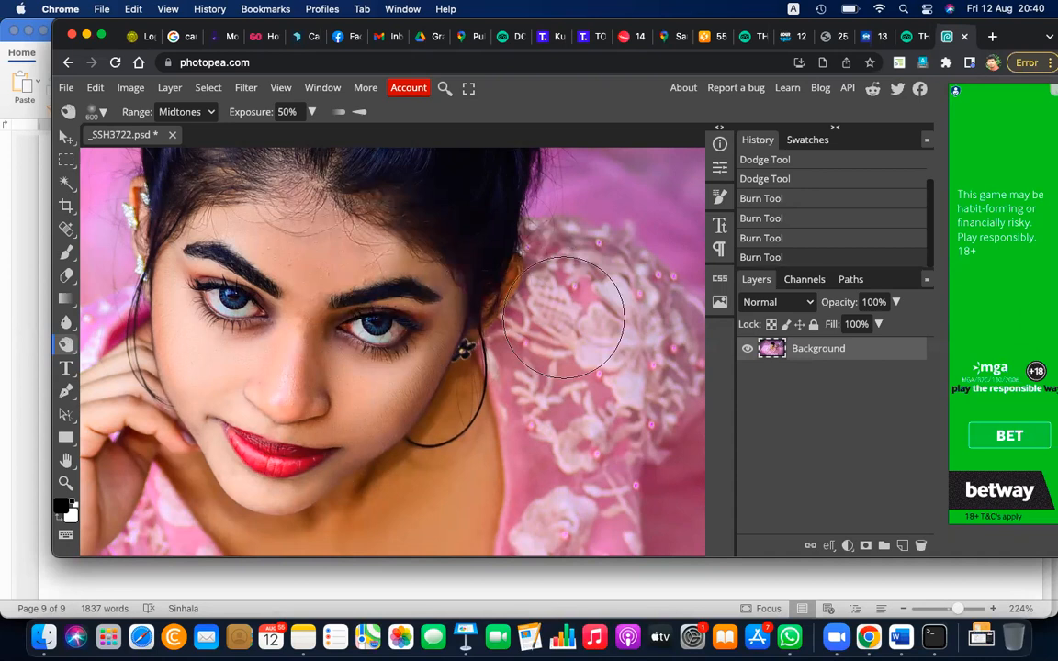
left_click(244, 227)
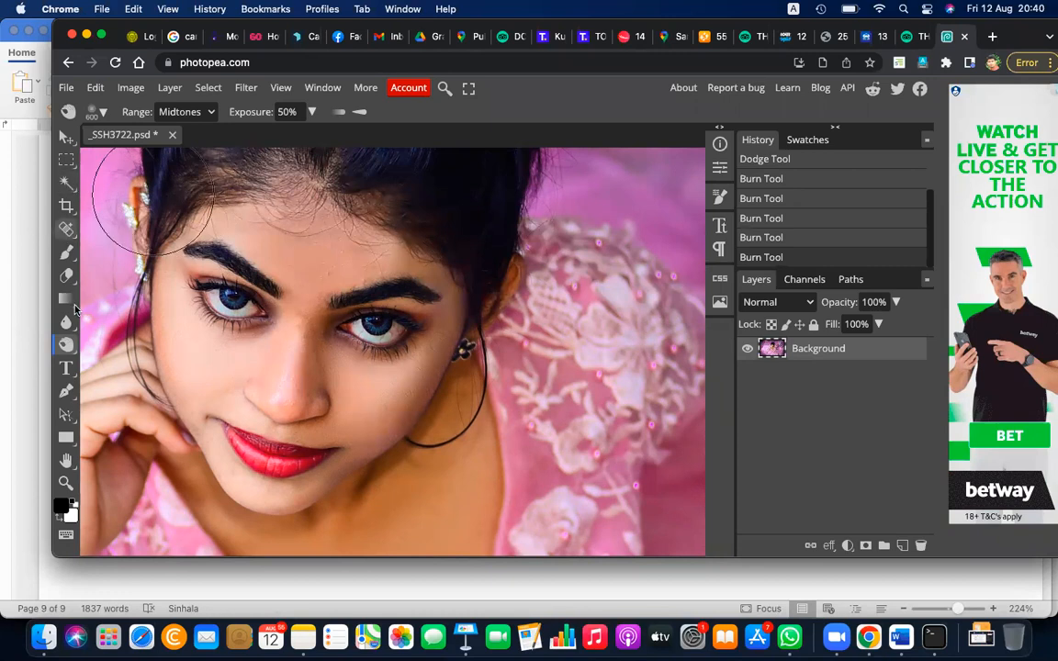
Switch back to the Dodge tool, enlarge its brush to 400 px, and lighten the forehead between the eyebrows
right_click(66, 344)
left_click(115, 309)
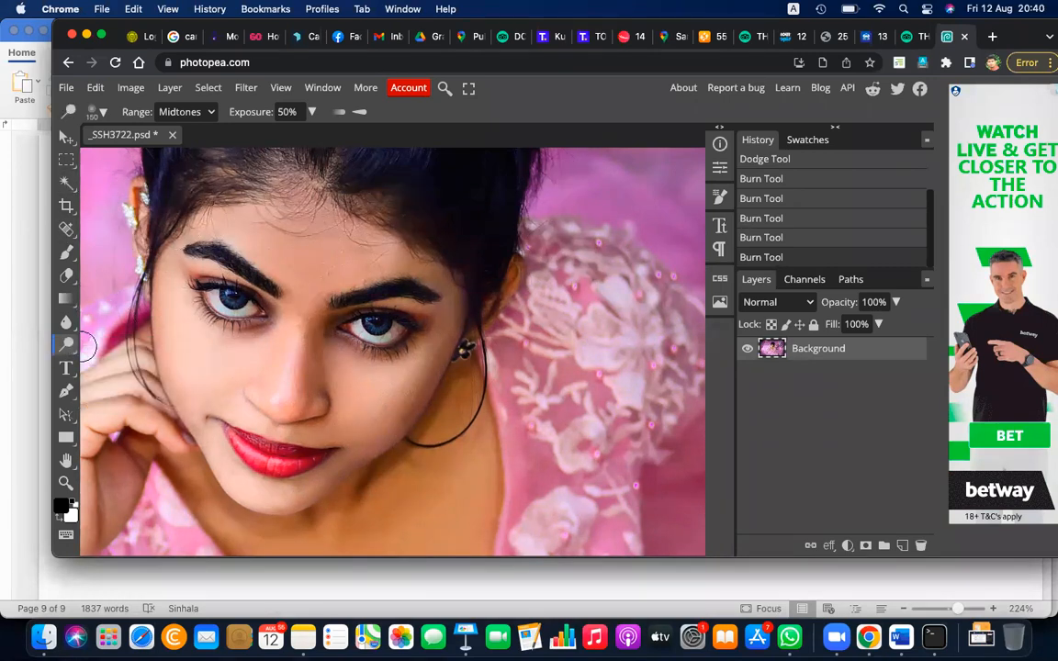
key("bracketright")
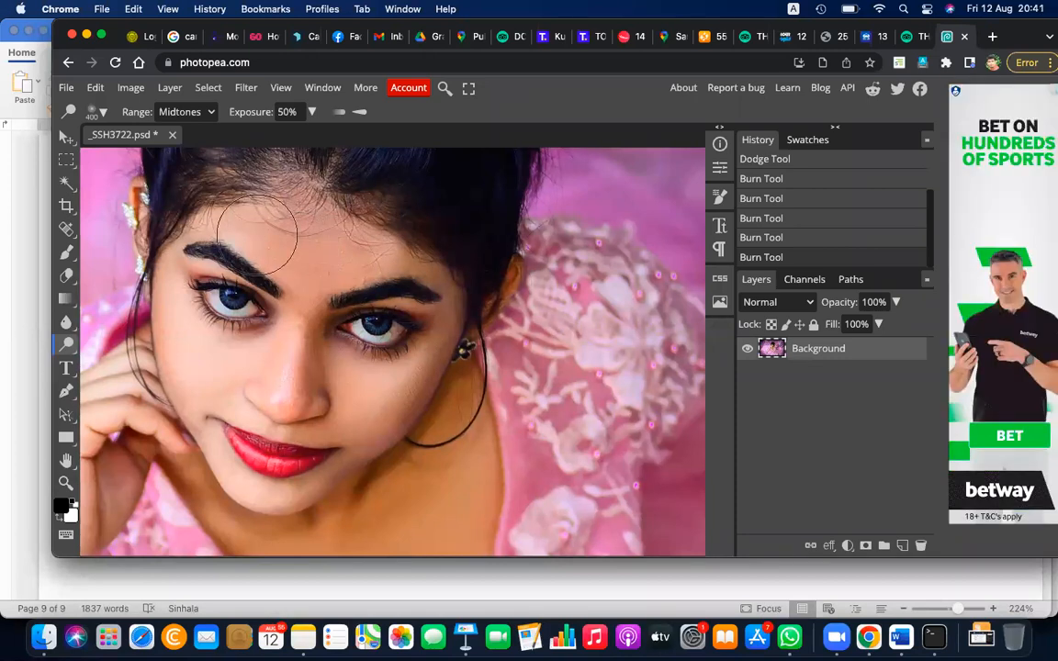
mouse_move(279, 266)
left_mouse_down()
mouse_move(289, 278)
mouse_move(278, 294)
left_mouse_up()
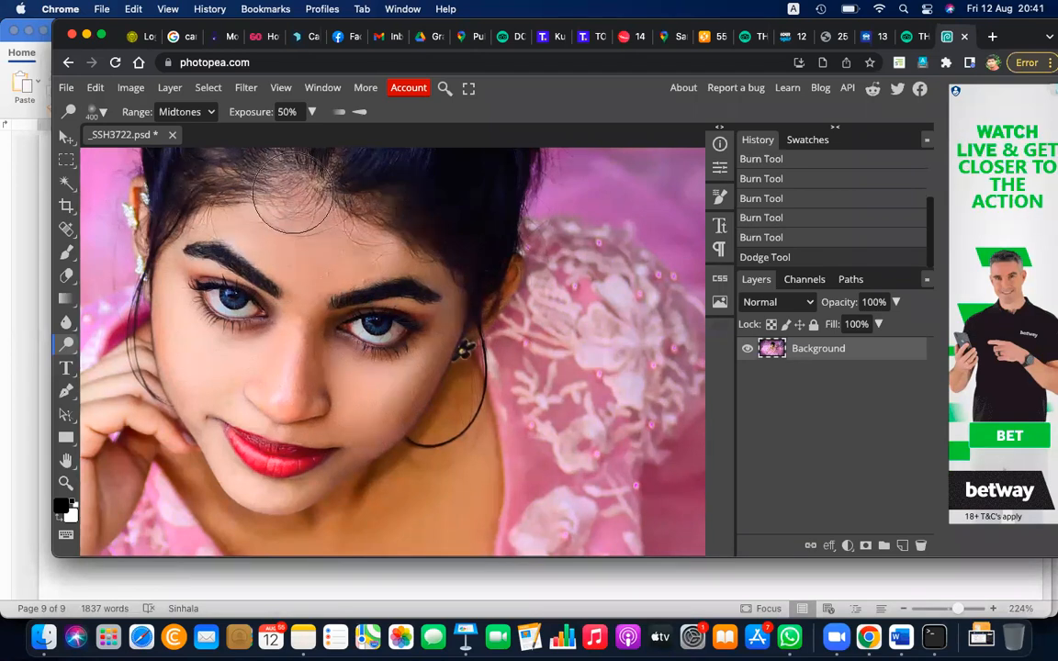
left_click_drag(283, 271, 262, 262)
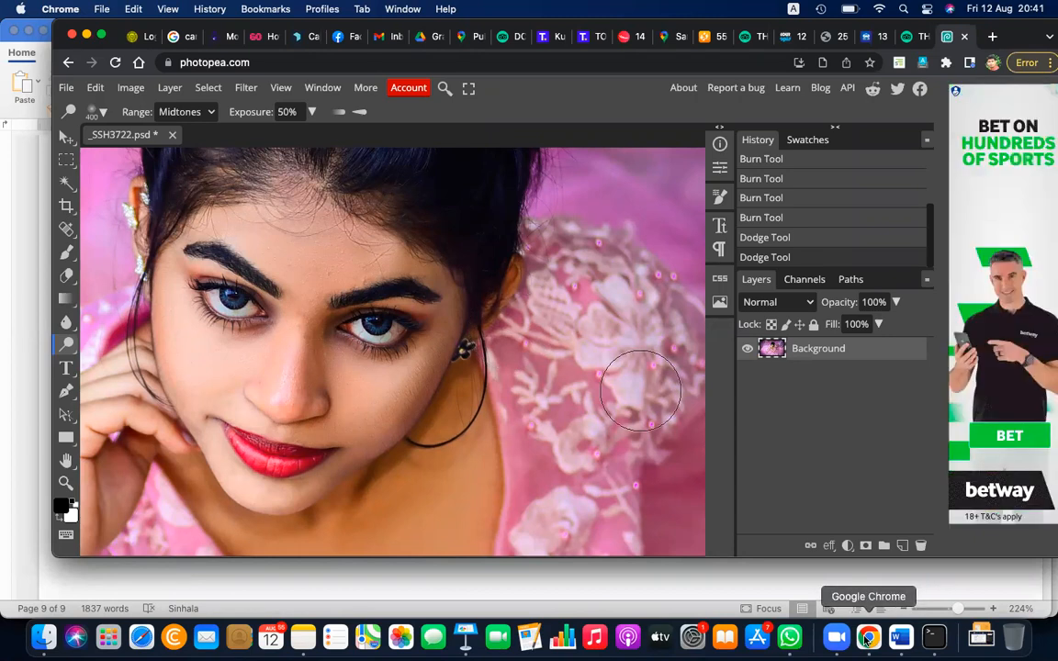
Switch to the grade 11 multimedia Word notes to review the tool descriptions, and compare them with the Dodge tool group in Photopea
left_click(901, 637)
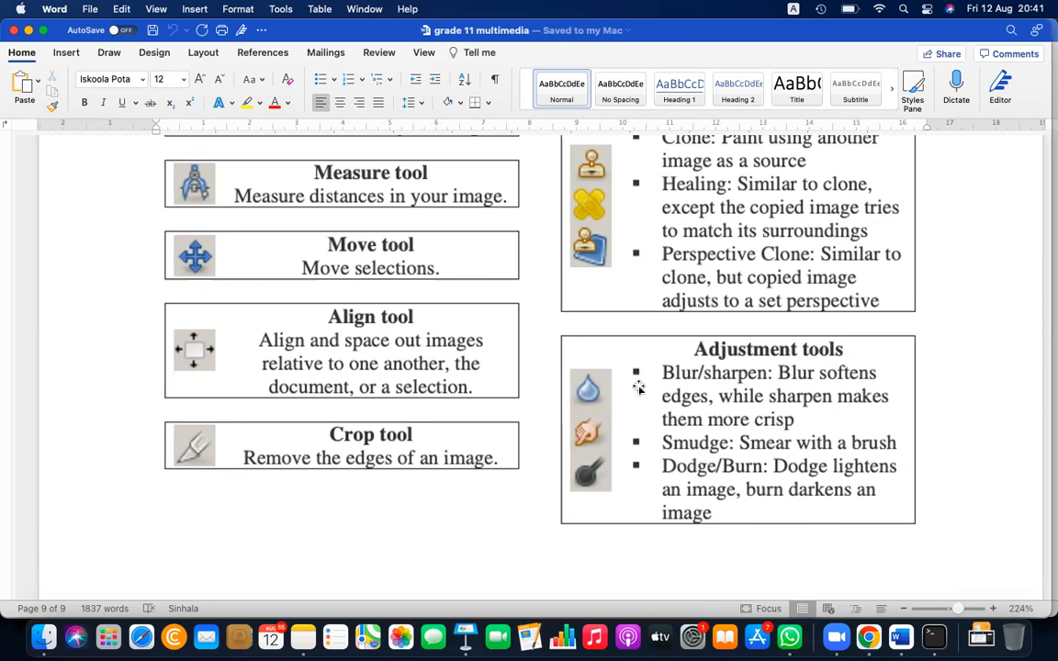
scroll(638, 388, "up", 3)
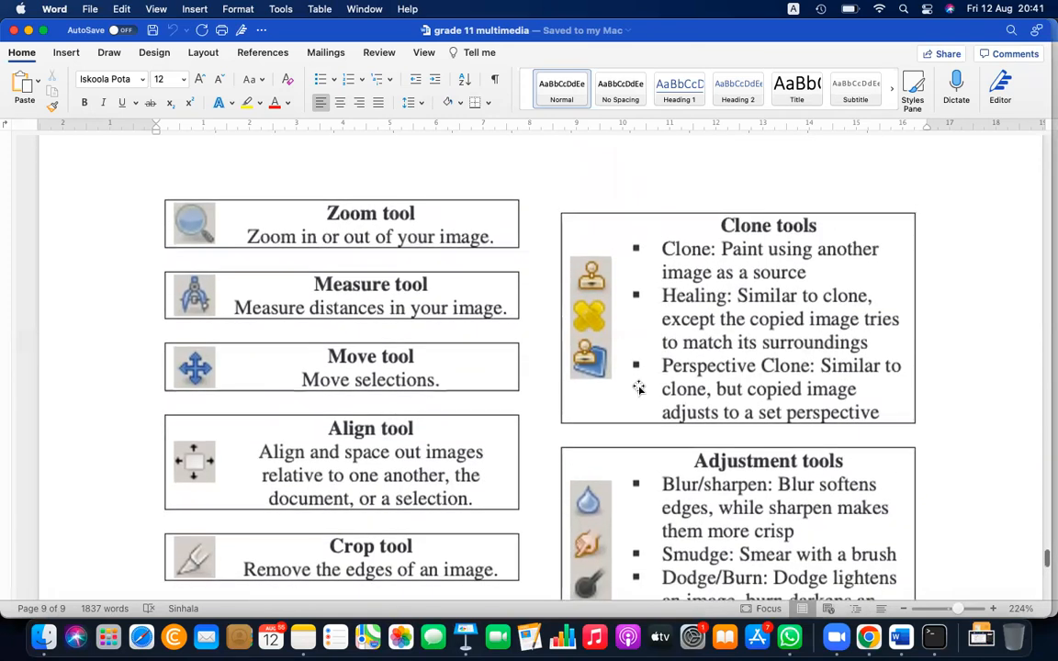
scroll(639, 387, "up", 15)
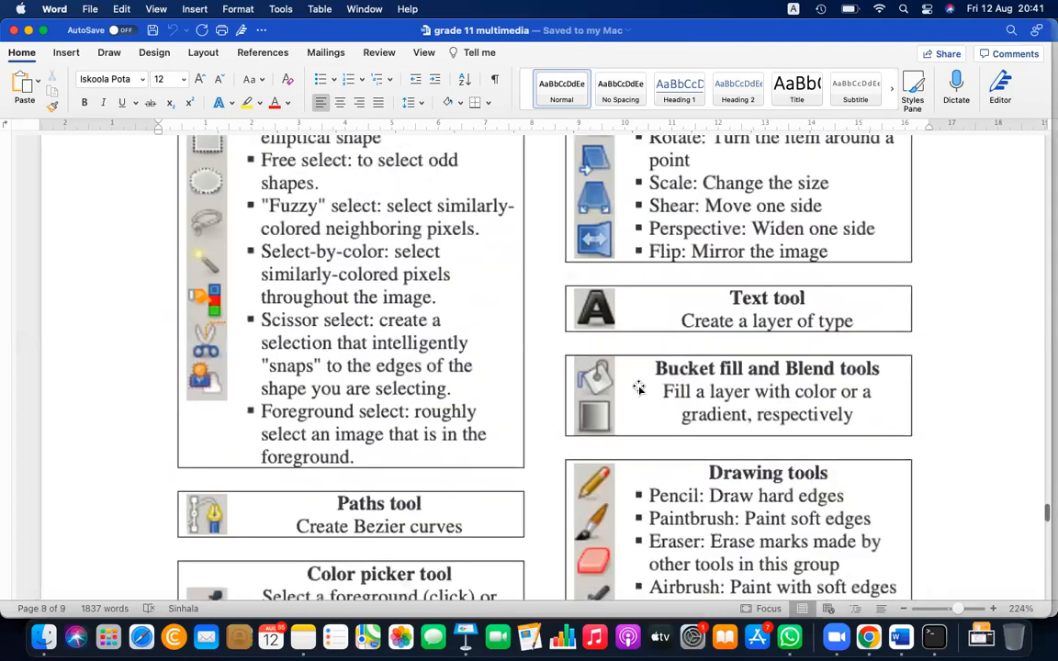
scroll(638, 387, "down", 4)
key("super+Tab")
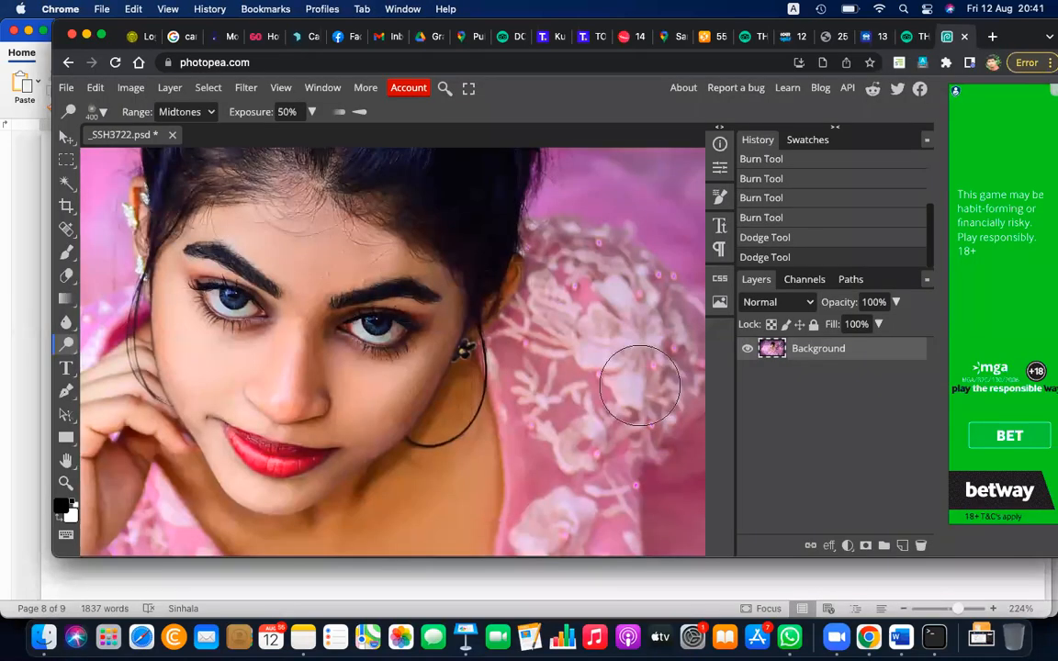
right_click(67, 346)
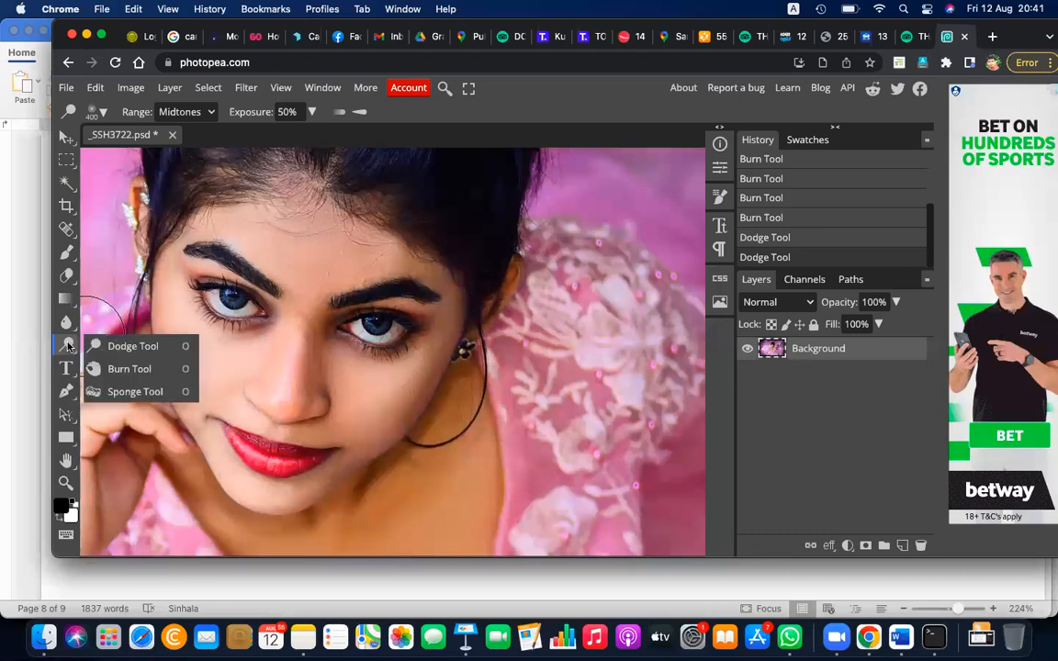
Search Google for "dodge tool in gimp" in a new browser tab
left_click(995, 36)
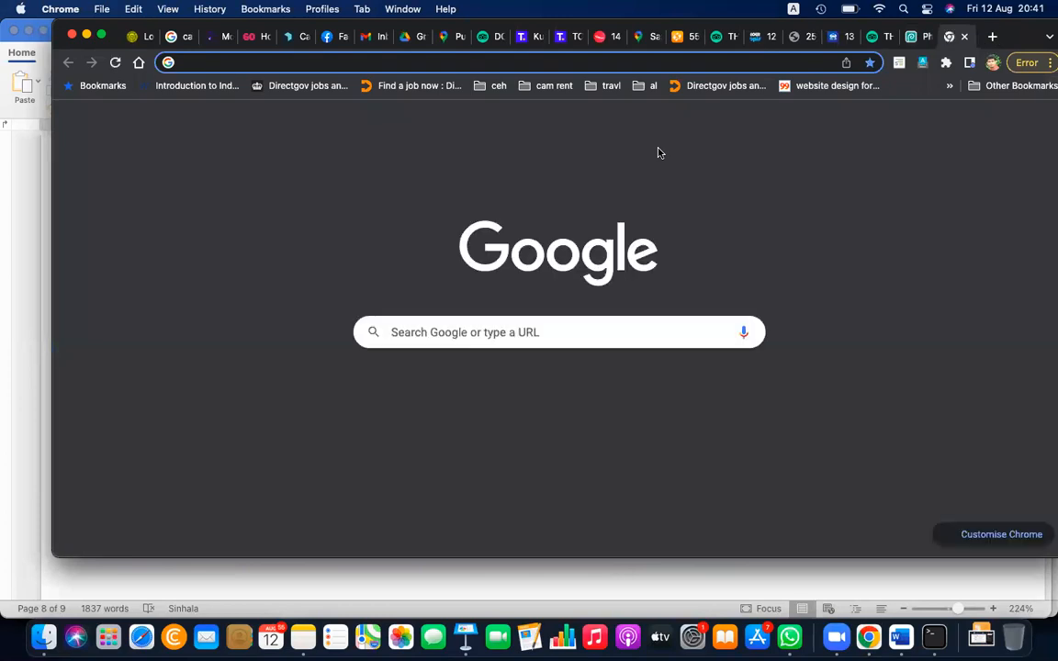
type("do")
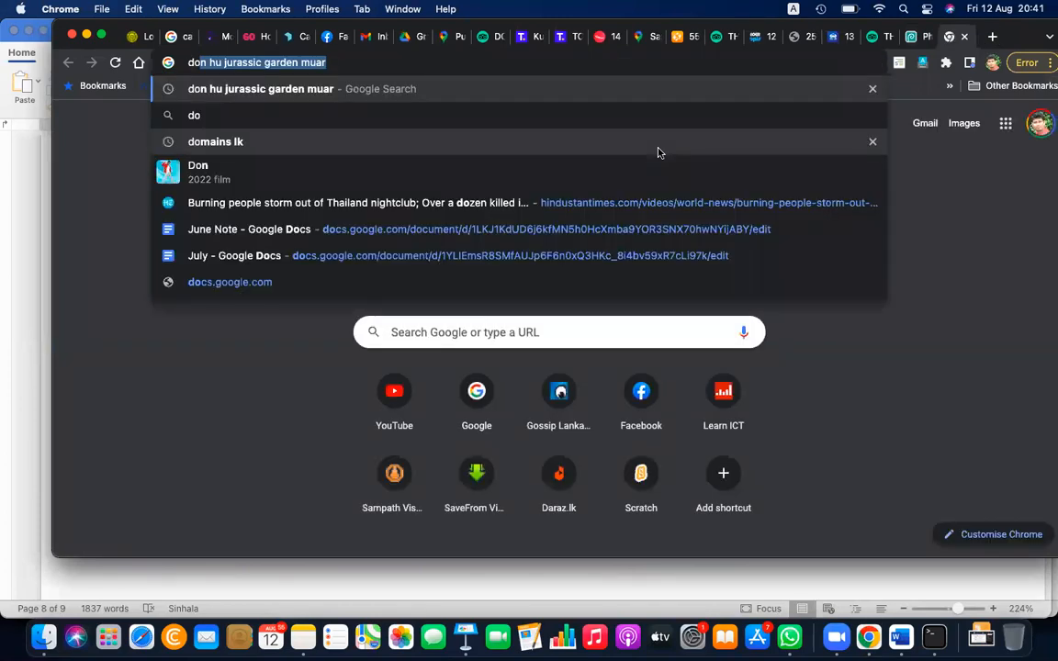
type("dge burn in g")
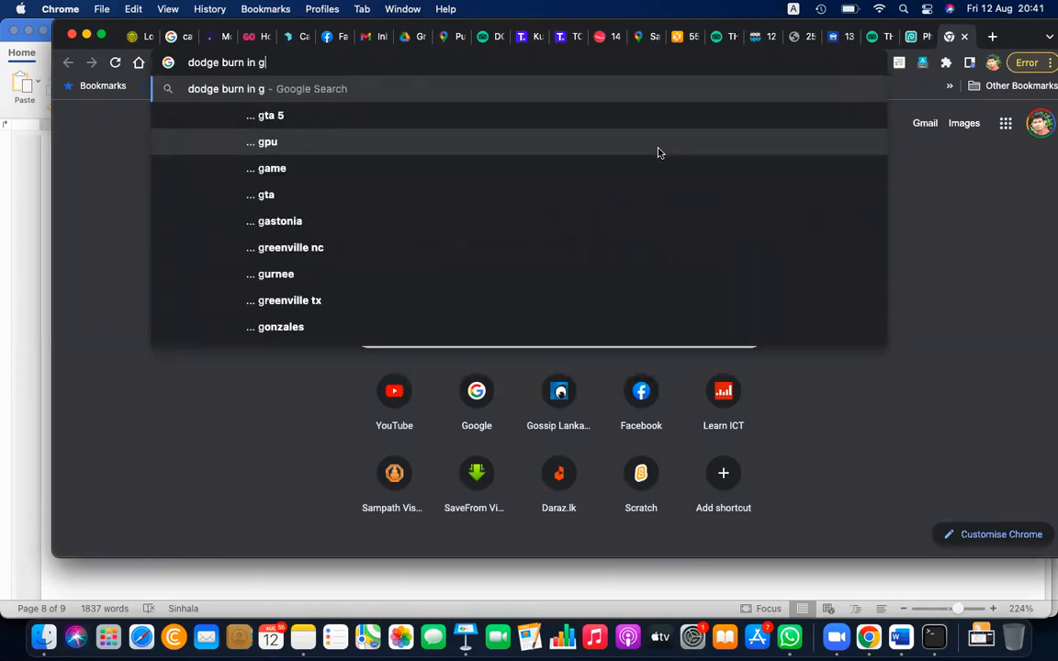
type("im")
key("Down")
key("Return")
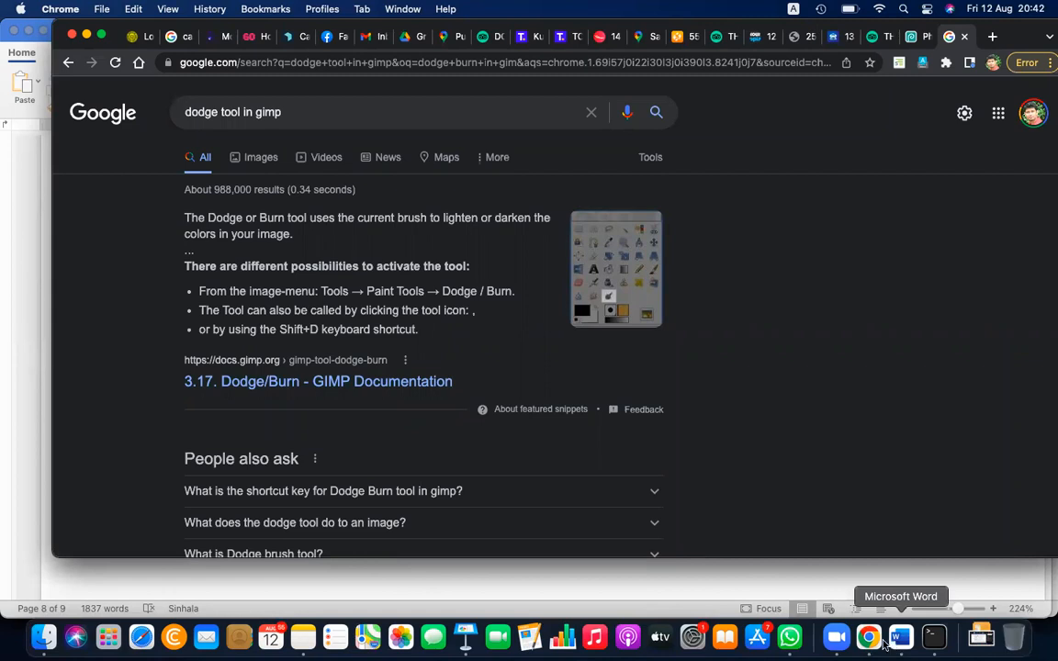
Switch to Finder and go to the Desktop folder inside the home folder
left_click(48, 640)
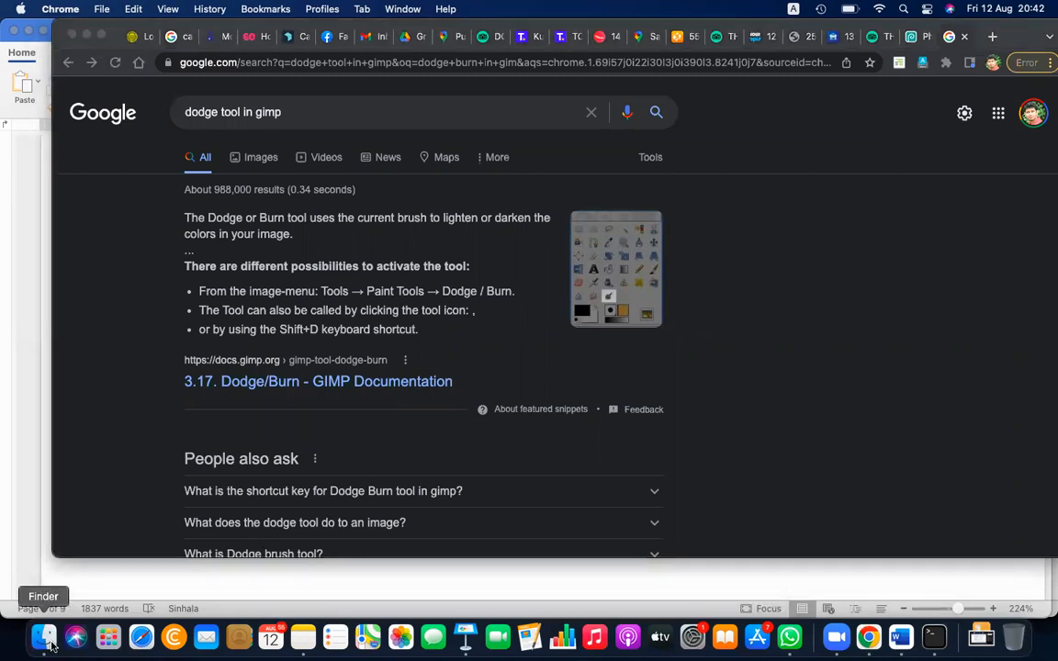
left_click(268, 240)
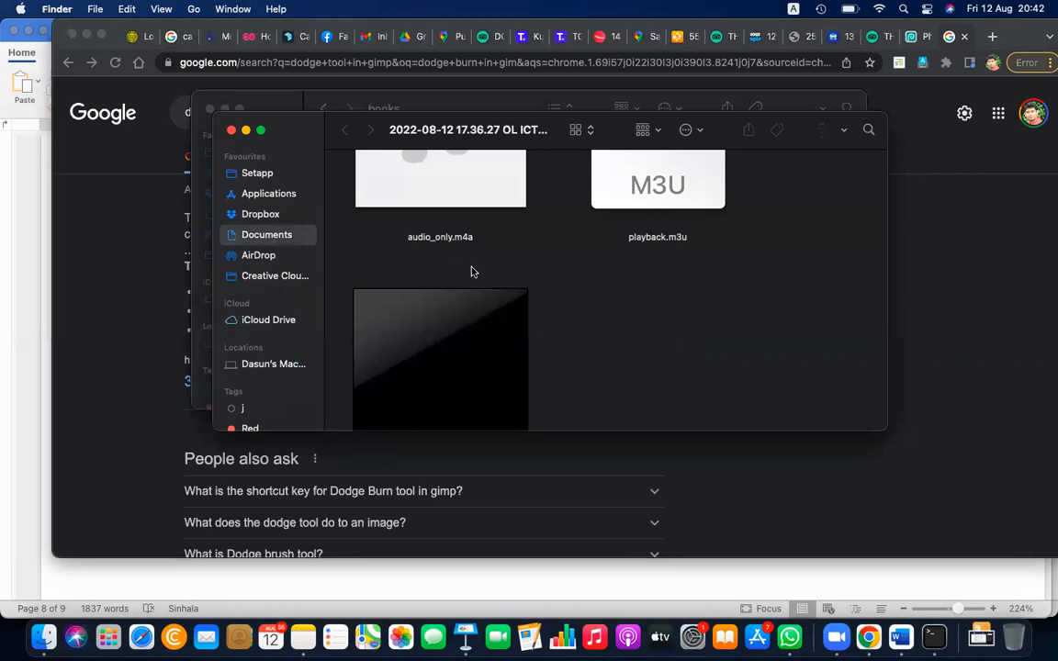
key("super+Up")
key("super+Up")
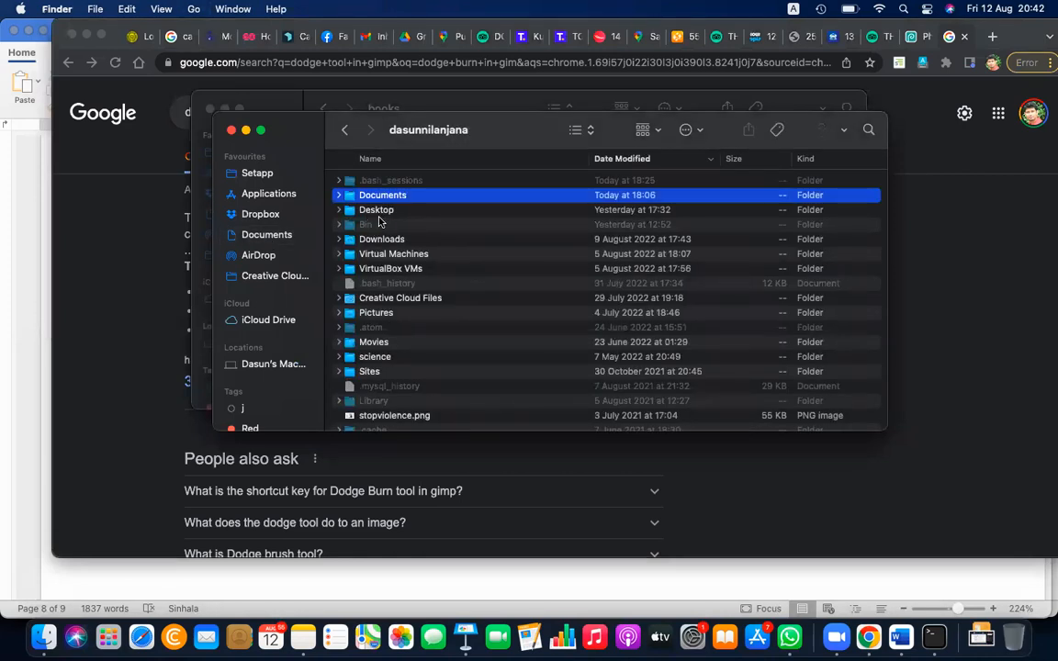
left_click(378, 215)
key("super+Down")
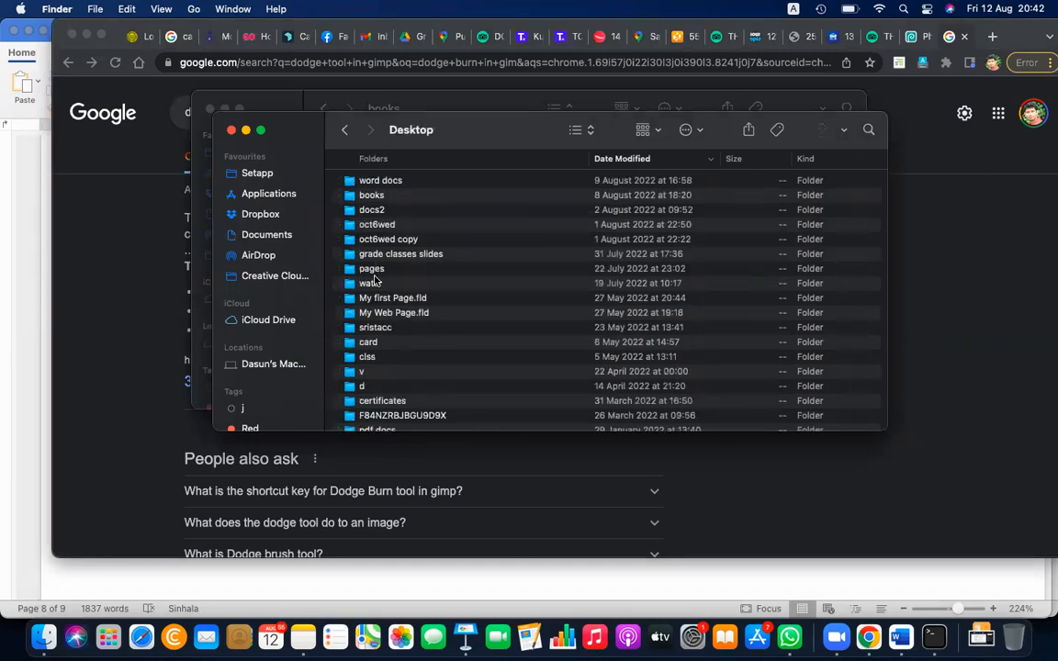
Open "grade 11 book - english.pdf" from the books folder on the Desktop
left_click(384, 196)
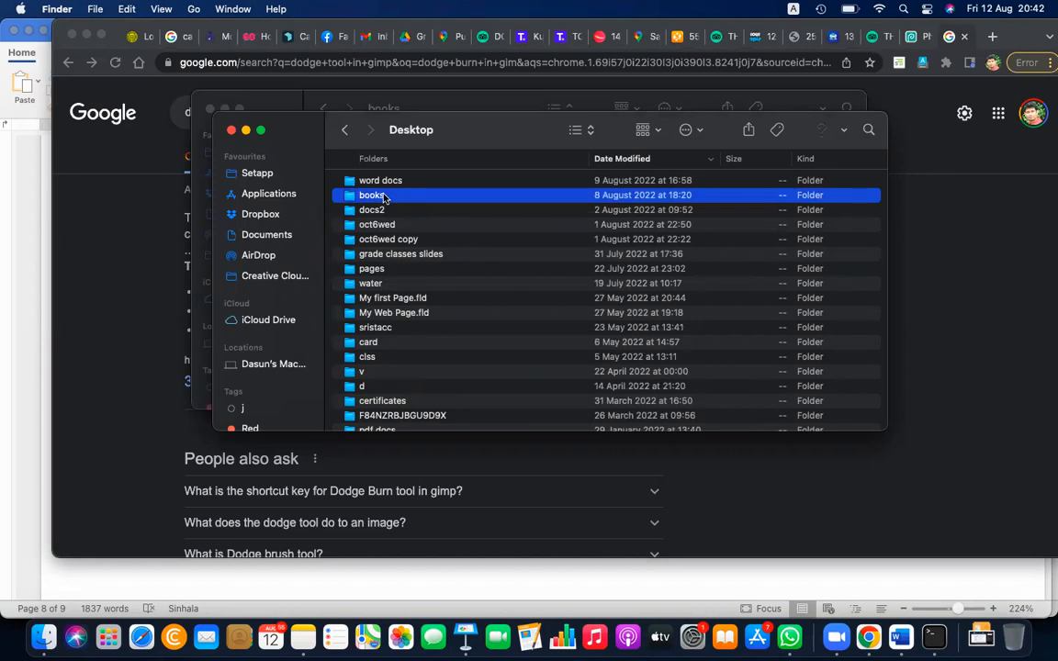
double_click(384, 196)
scroll(432, 350, "down", 5)
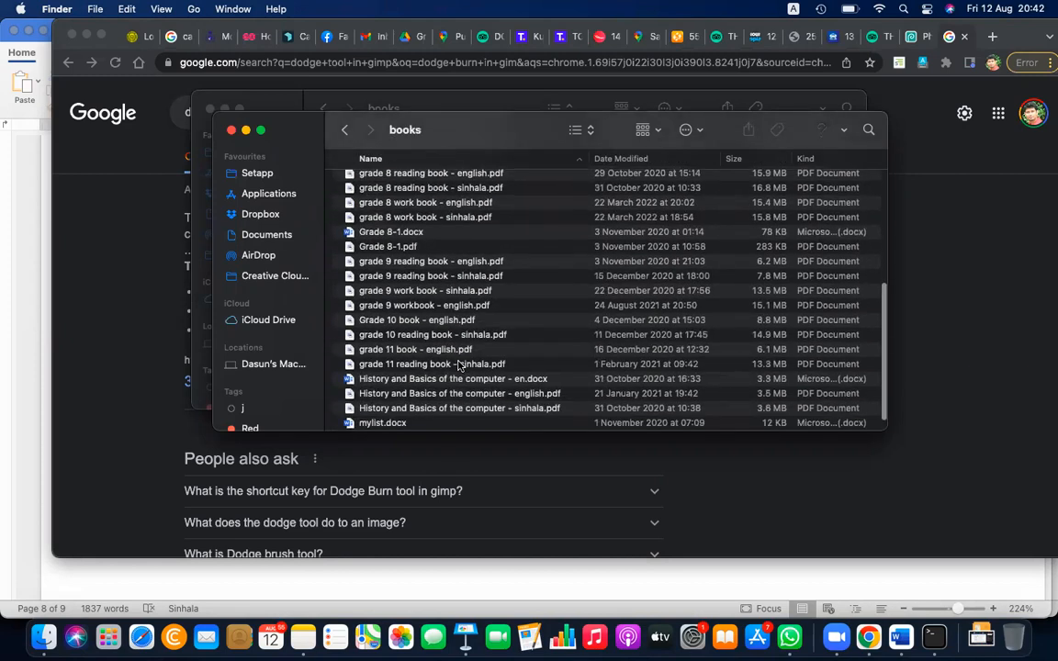
left_click(441, 365)
left_click(426, 351)
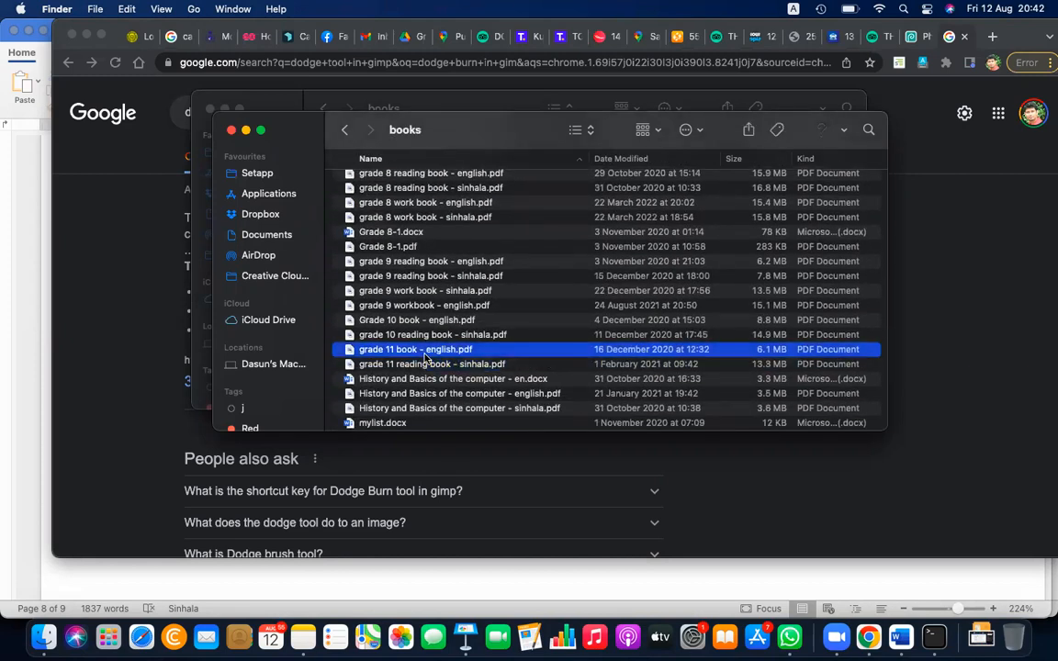
double_click(425, 354)
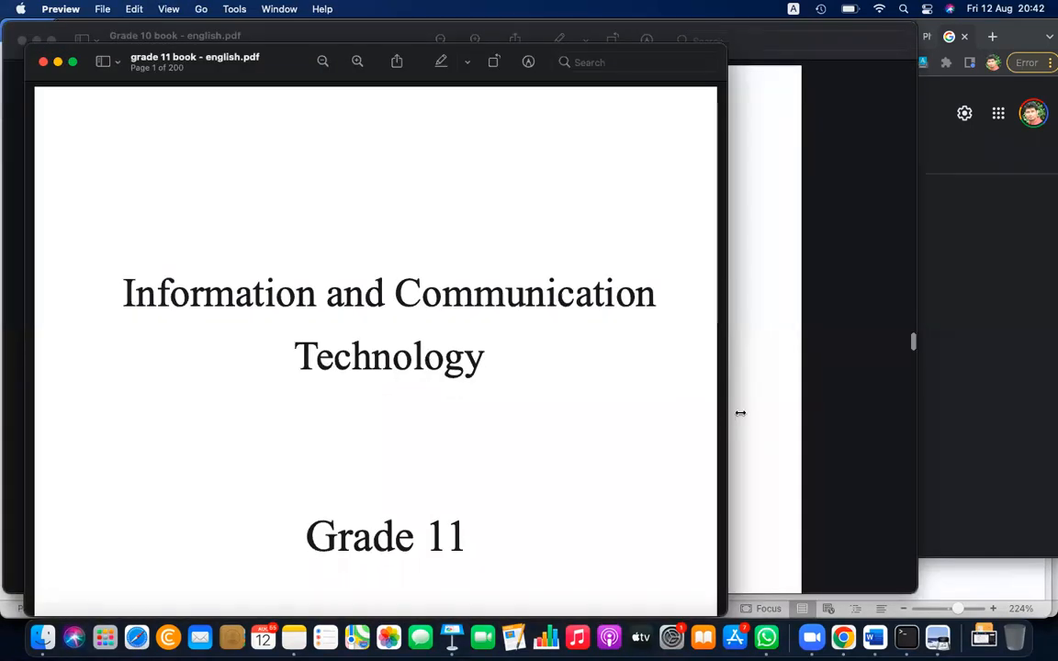
Widen the PDF window to the screen edge and skip past the front matter to page 129 of the book
left_click_drag(728, 419, 1049, 400)
scroll(541, 442, "down", 3)
scroll(541, 443, "down", 15)
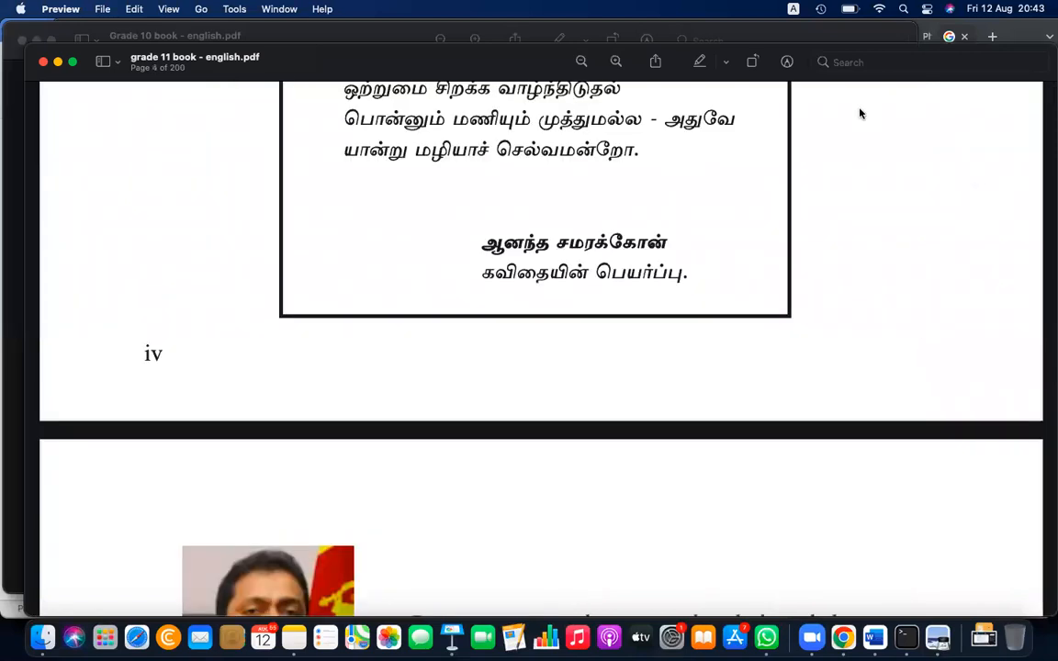
scroll(828, 382, "down", 10)
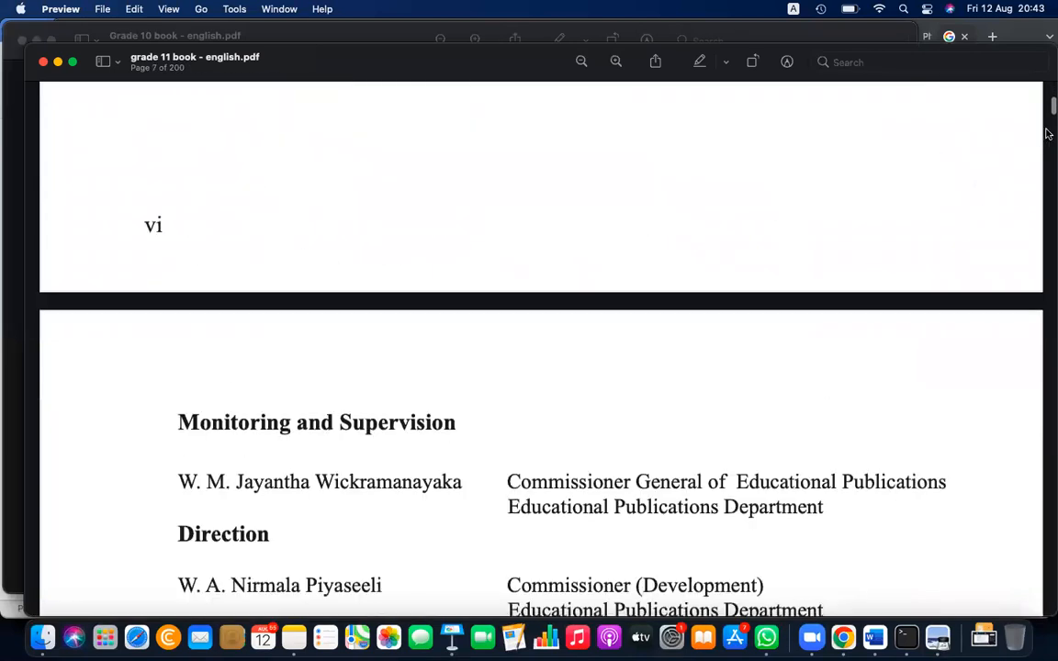
left_click_drag(1051, 107, 1038, 421)
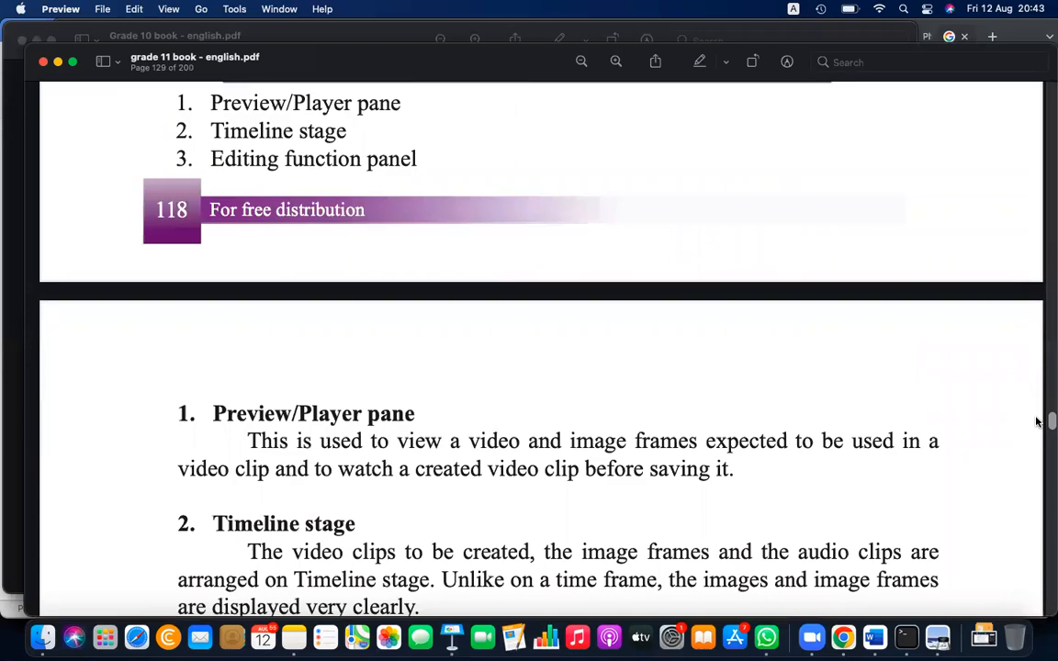
Look back through the book's multimedia pages to the tables describing the drawing and selection tools on page 117
scroll(829, 503, "down", 5)
scroll(827, 503, "up", 20)
scroll(828, 504, "up", 20)
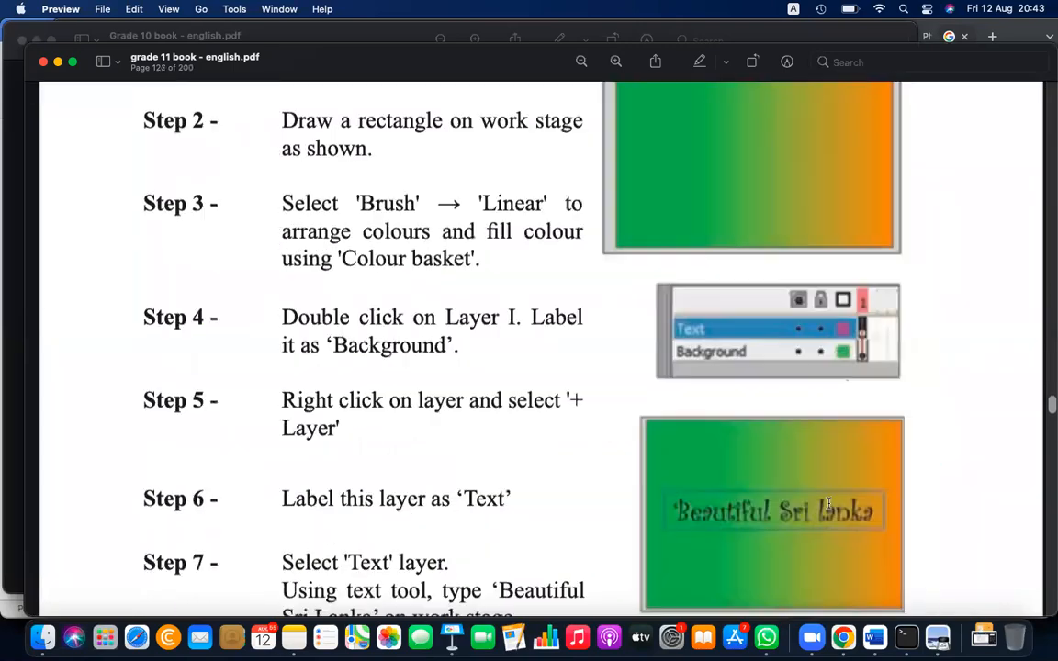
scroll(828, 503, "up", 20)
scroll(828, 495, "up", 20)
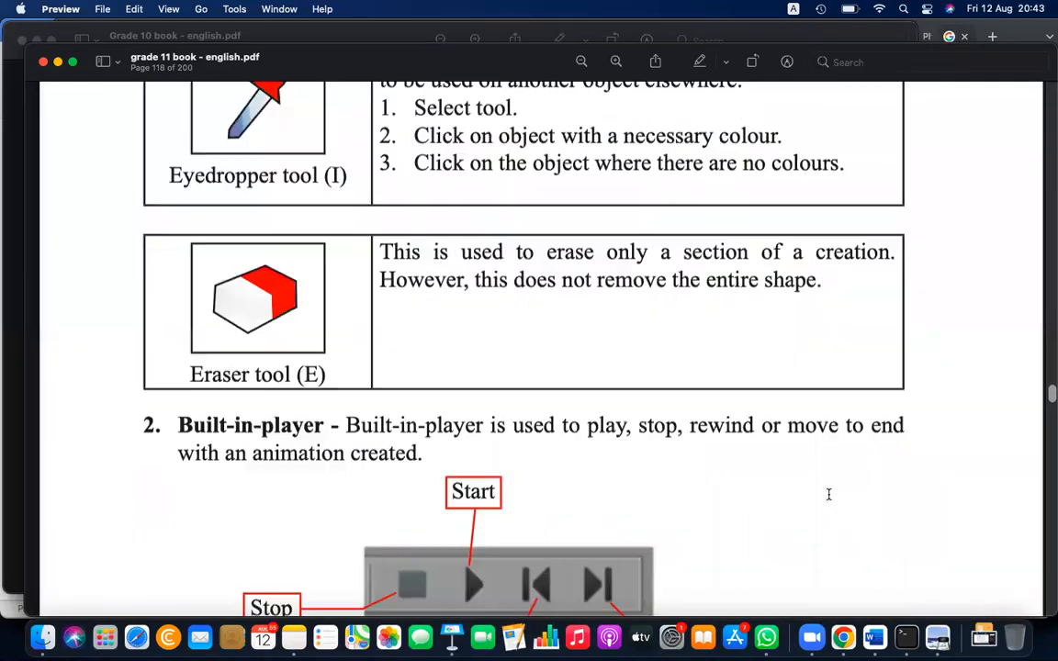
scroll(829, 500, "up", 20)
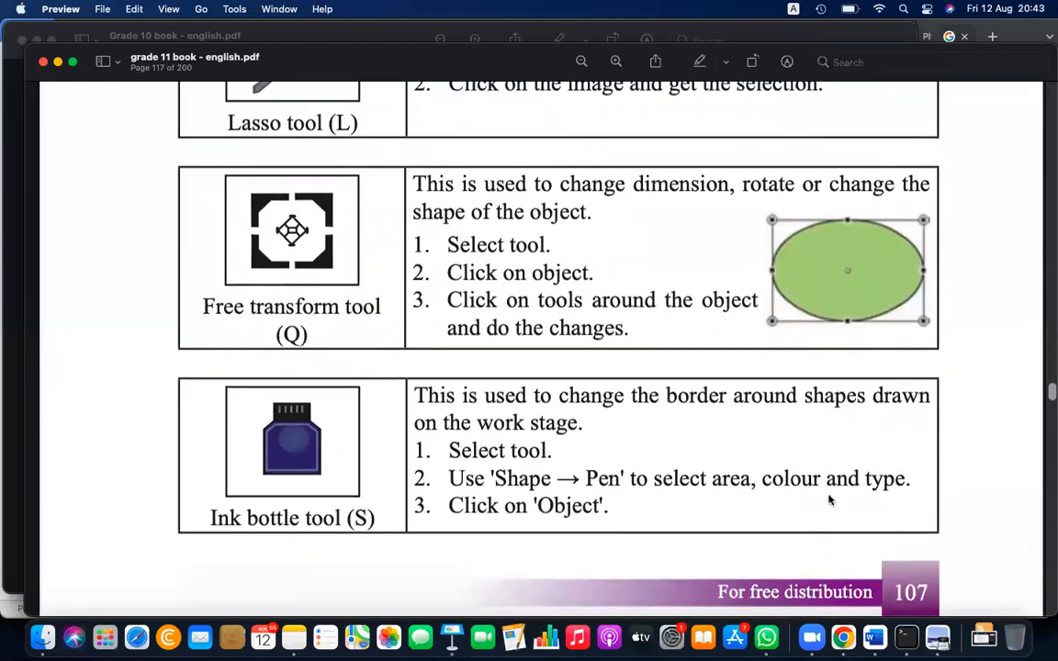
scroll(828, 500, "up", 15)
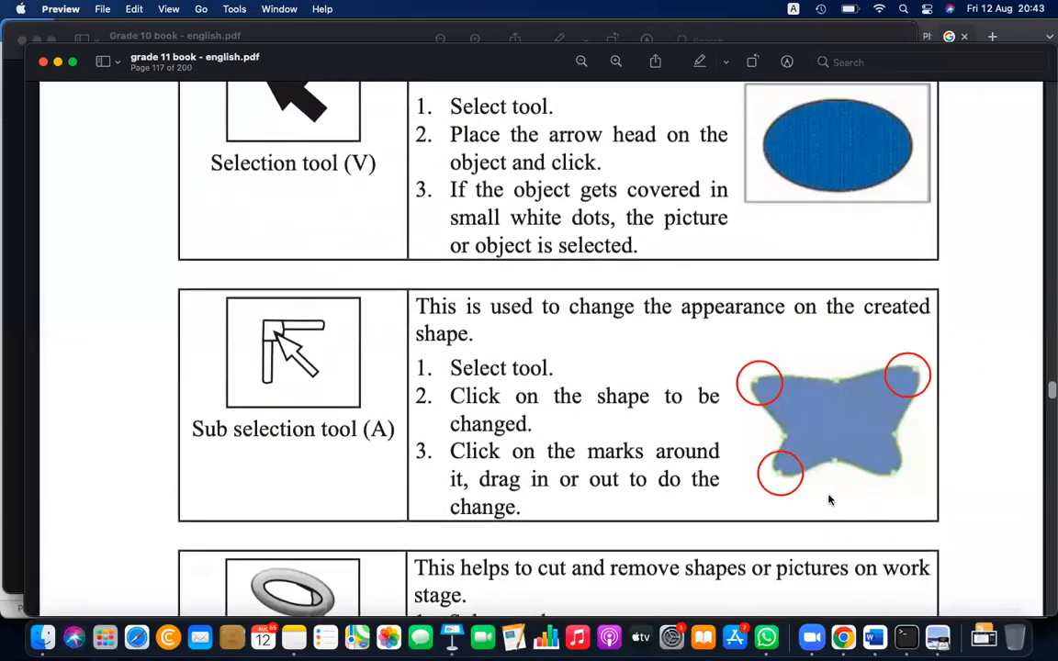
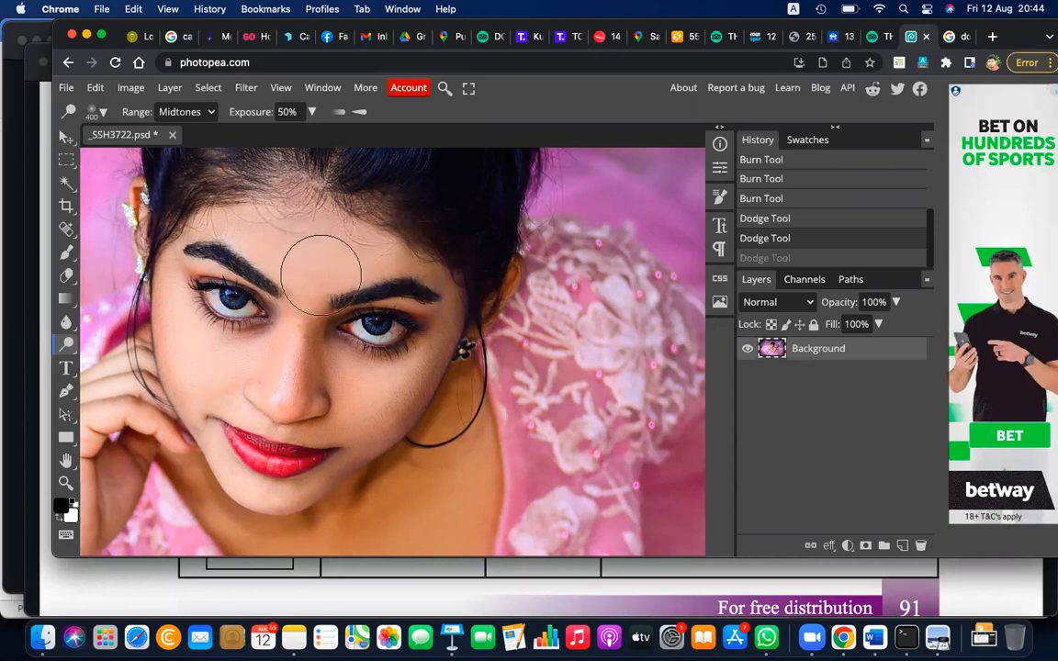
Lighten the forehead, nose and cheeks in the portrait with the Dodge tool set to Midtones at 50% exposure
key("super+z")
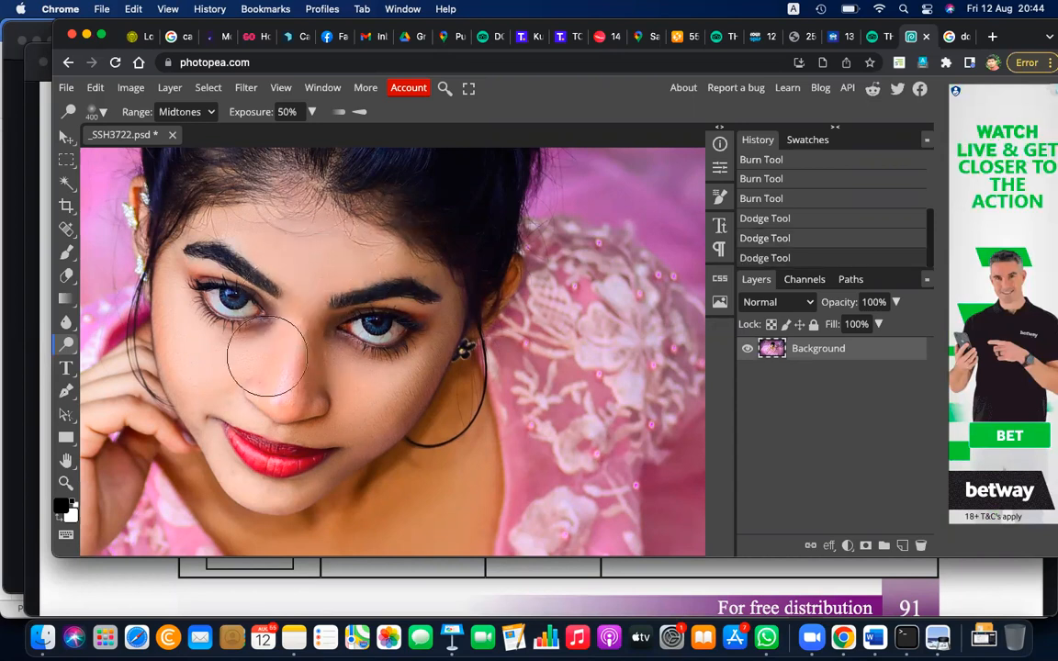
left_click(239, 326)
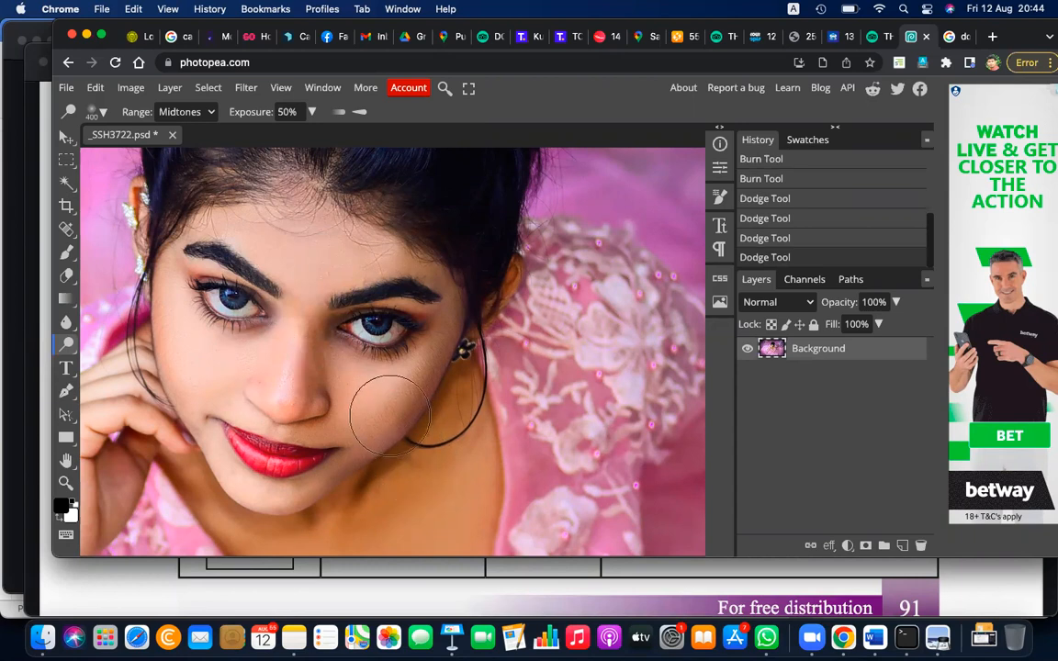
left_click(393, 303)
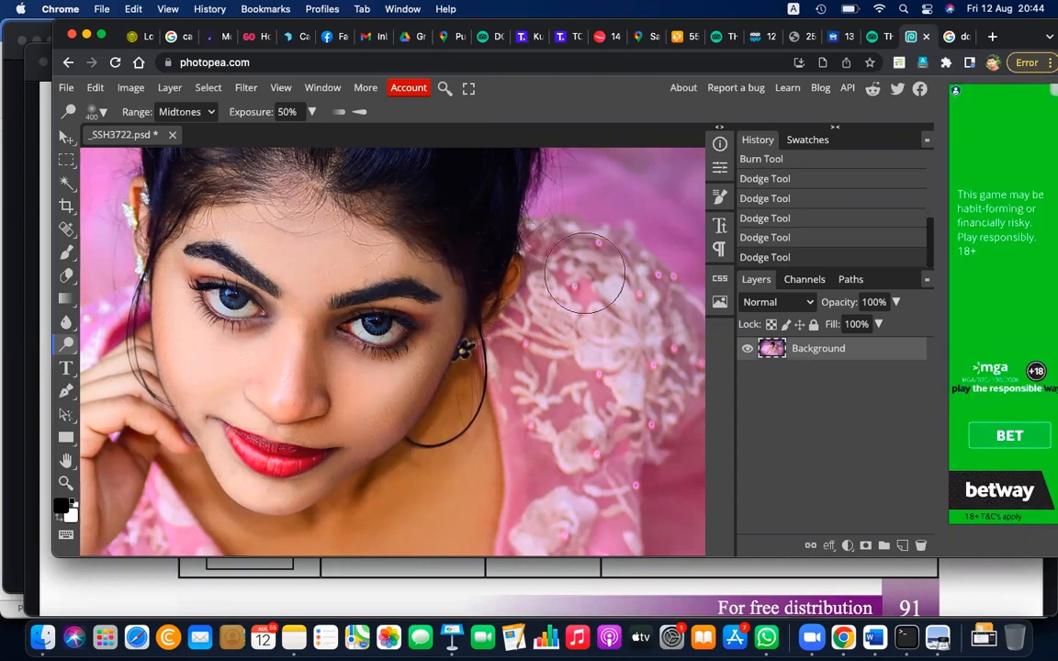
left_click(408, 367)
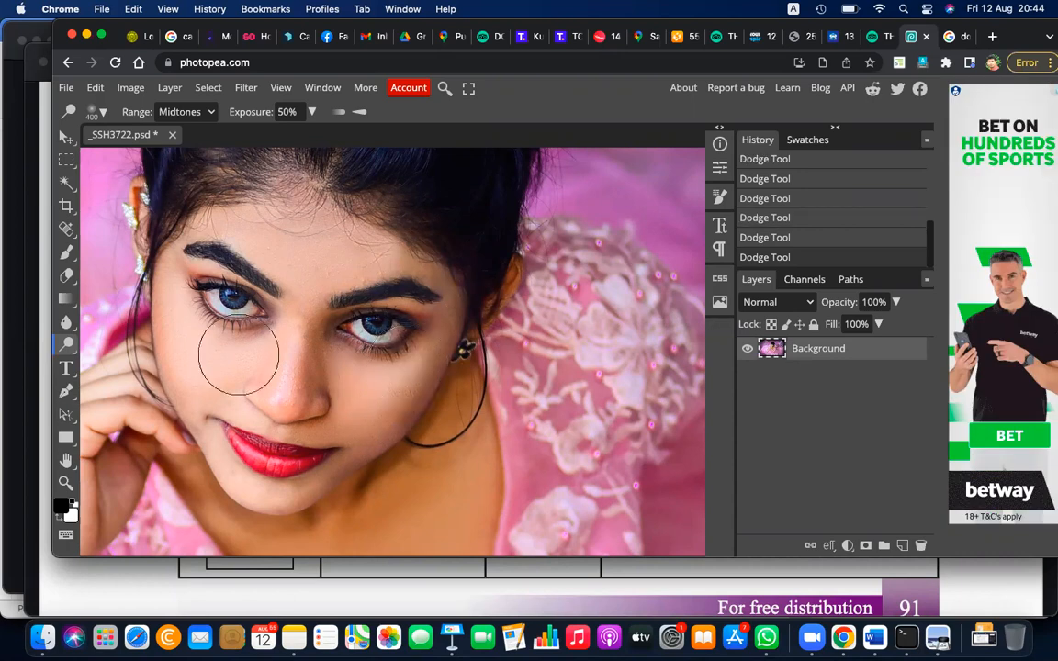
Switch from the Dodge tool to the Sponge tool in Saturate mode
right_click(65, 344)
left_click(128, 392)
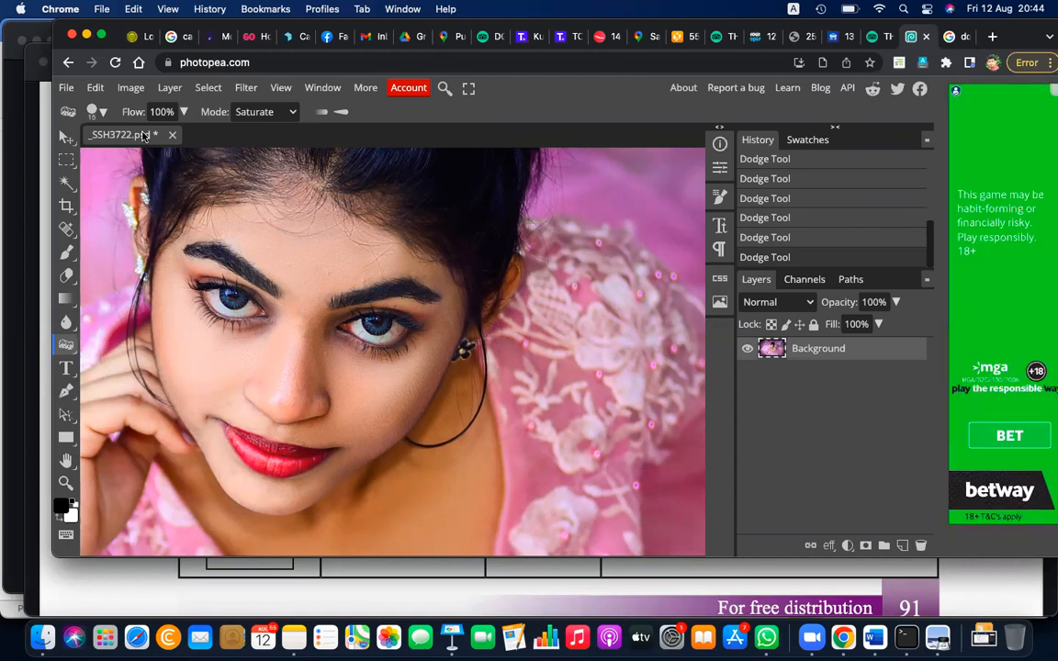
left_click(292, 112)
left_click(293, 119)
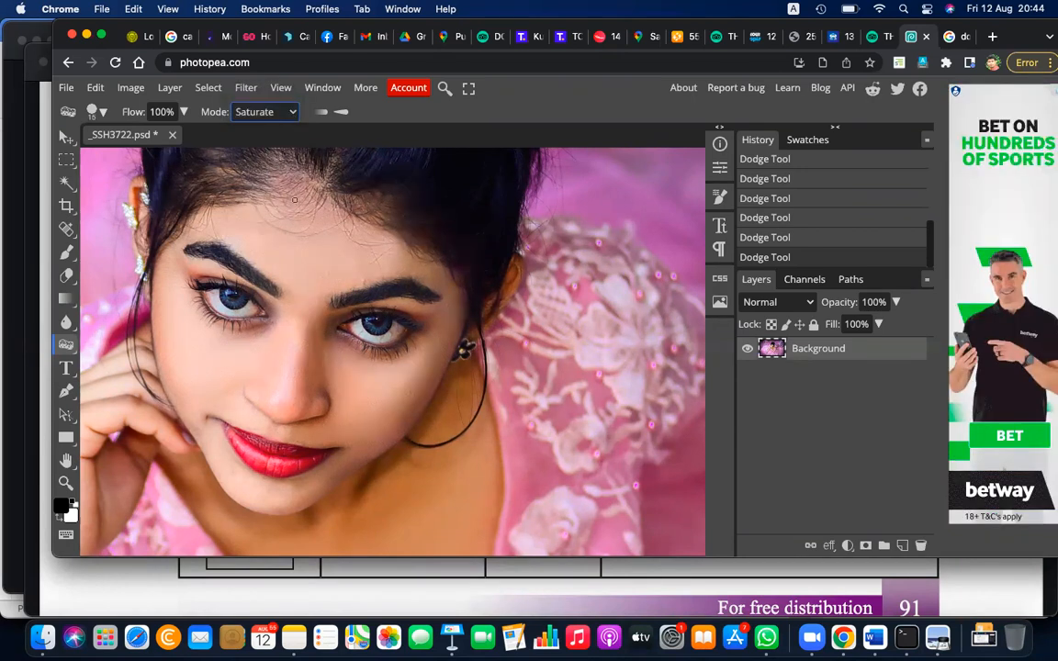
Try to saturate the face using the Sponge tool with a 500 px brush at 100% flow
key("bracketright")
key("bracketright")
key("bracketright")
key("bracketright")
key("bracketright")
key("bracketright")
mouse_move(308, 271)
left_mouse_down()
mouse_move(243, 267)
mouse_move(230, 299)
mouse_move(221, 266)
mouse_move(361, 284)
mouse_move(240, 292)
mouse_move(264, 390)
mouse_move(280, 399)
mouse_move(361, 375)
mouse_move(386, 275)
mouse_move(276, 211)
mouse_move(128, 284)
mouse_move(272, 436)
mouse_move(519, 349)
left_mouse_up()
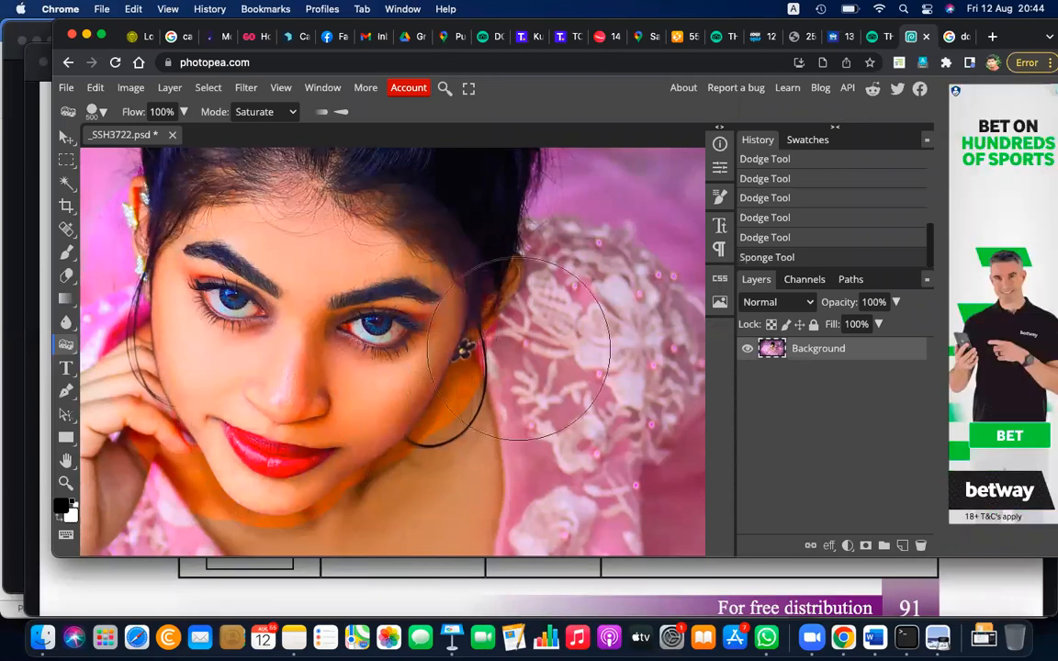
key("ctrl+z")
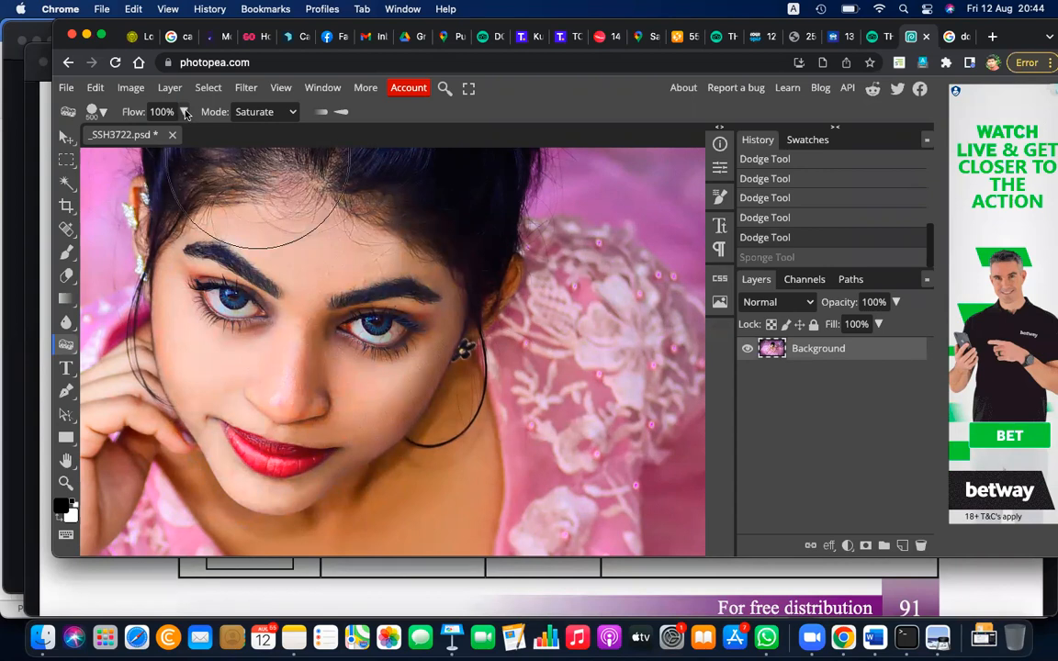
Give the Sponge tool the soft round 24 px brush with 0% hardness and enlarge it to 900 px
left_click(93, 111)
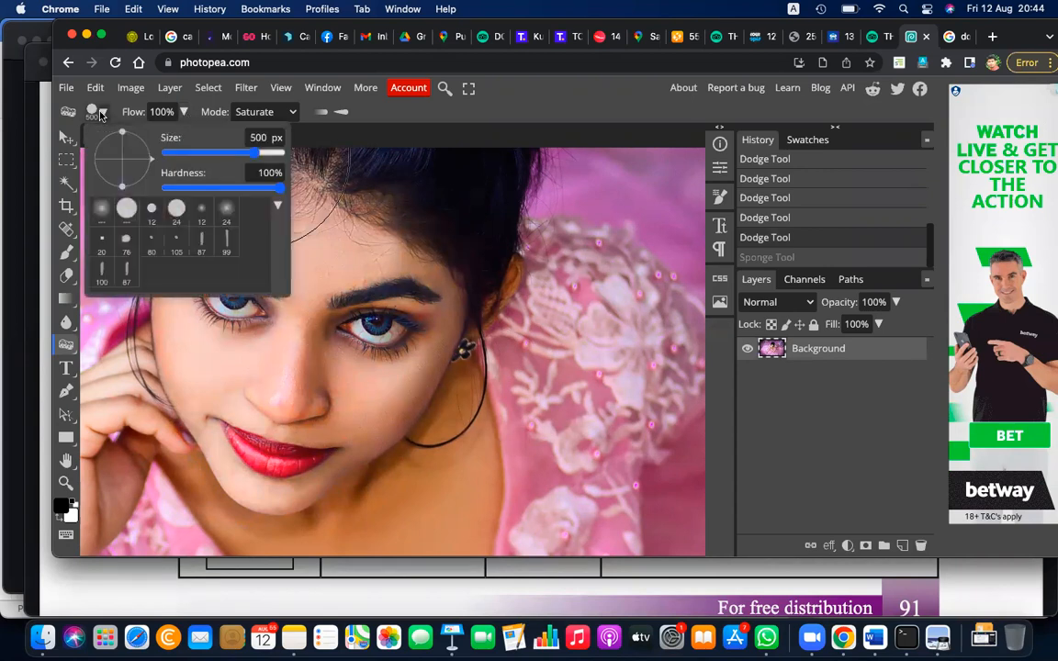
left_click(227, 212)
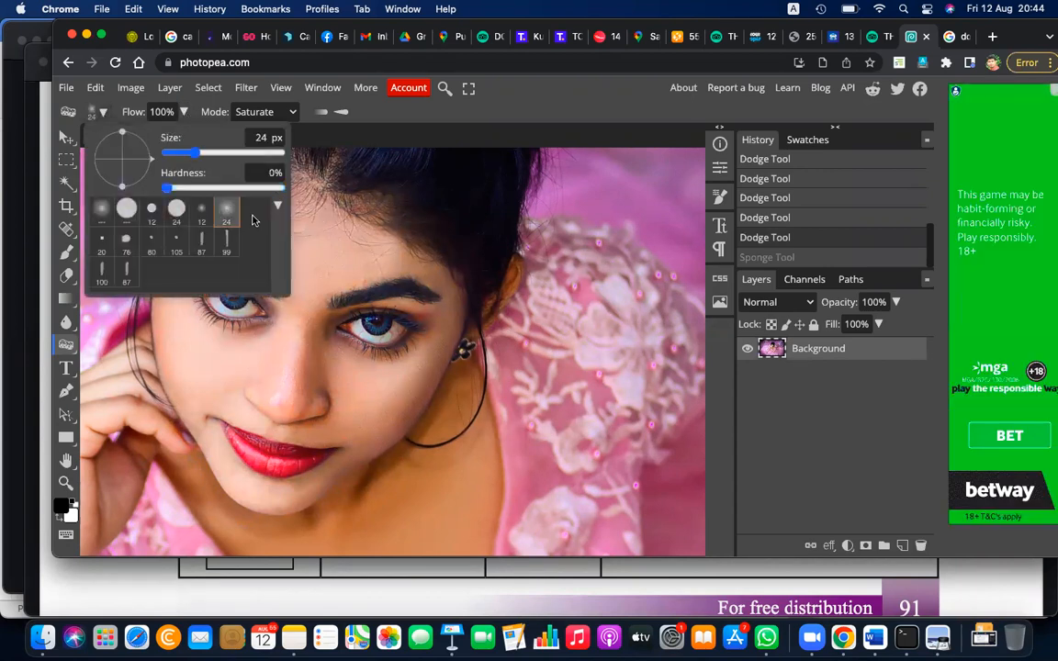
left_click(349, 246)
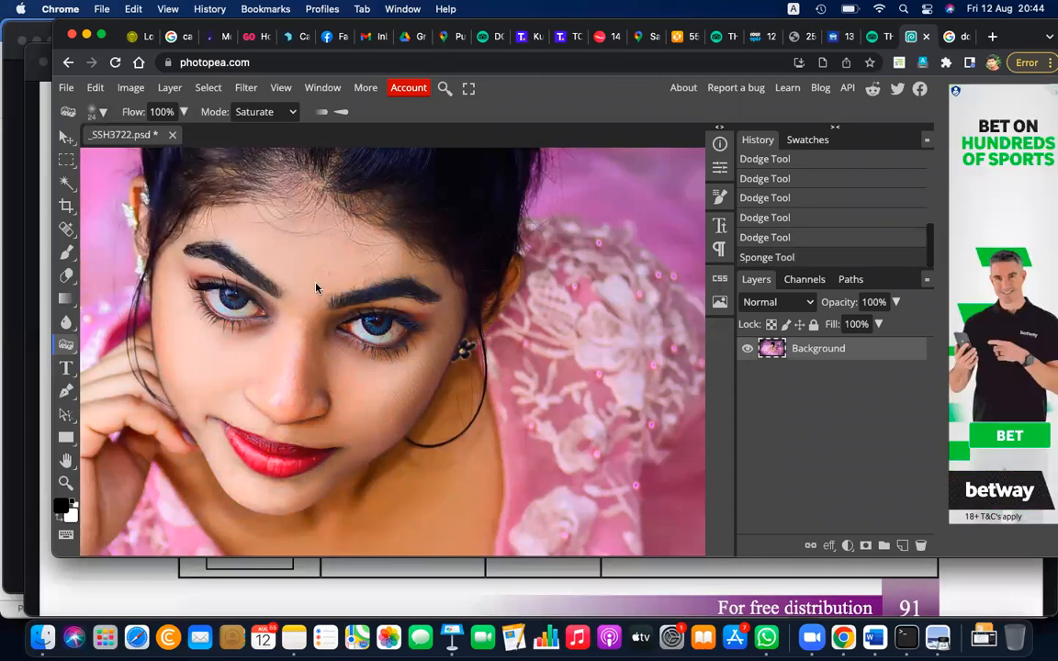
key("bracketright")
key("bracketright")
key("bracketright")
key("bracketright")
key("bracketright")
key("bracketright")
key("bracketright")
key("bracketright")
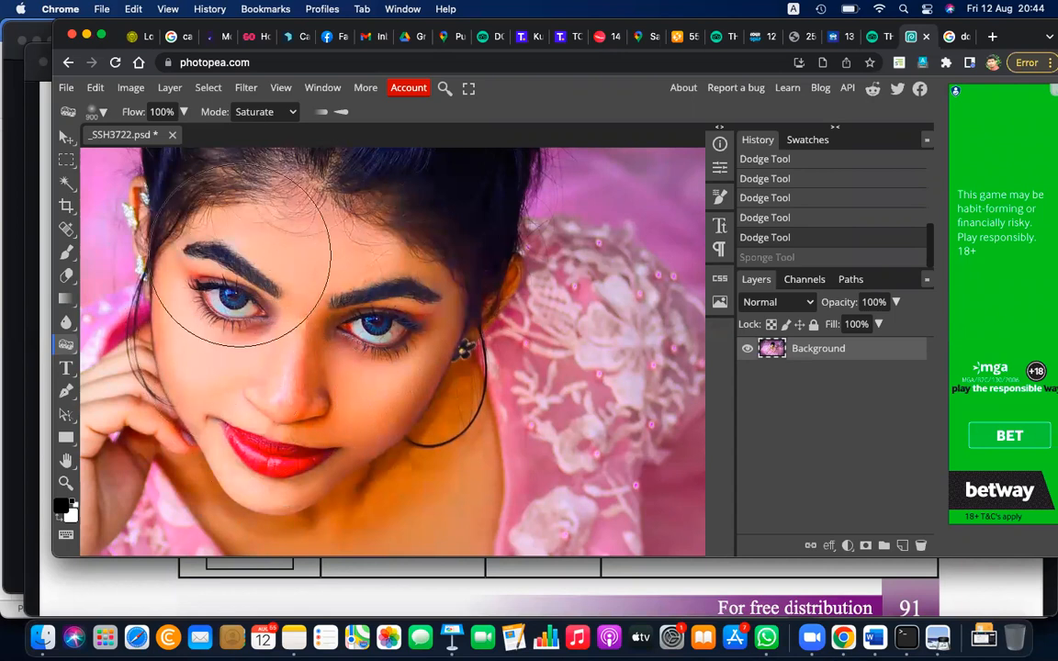
Try to saturate the face and dress with the soft sponge brush at 100% flow and again at 37% flow
key("ctrl+shift+z")
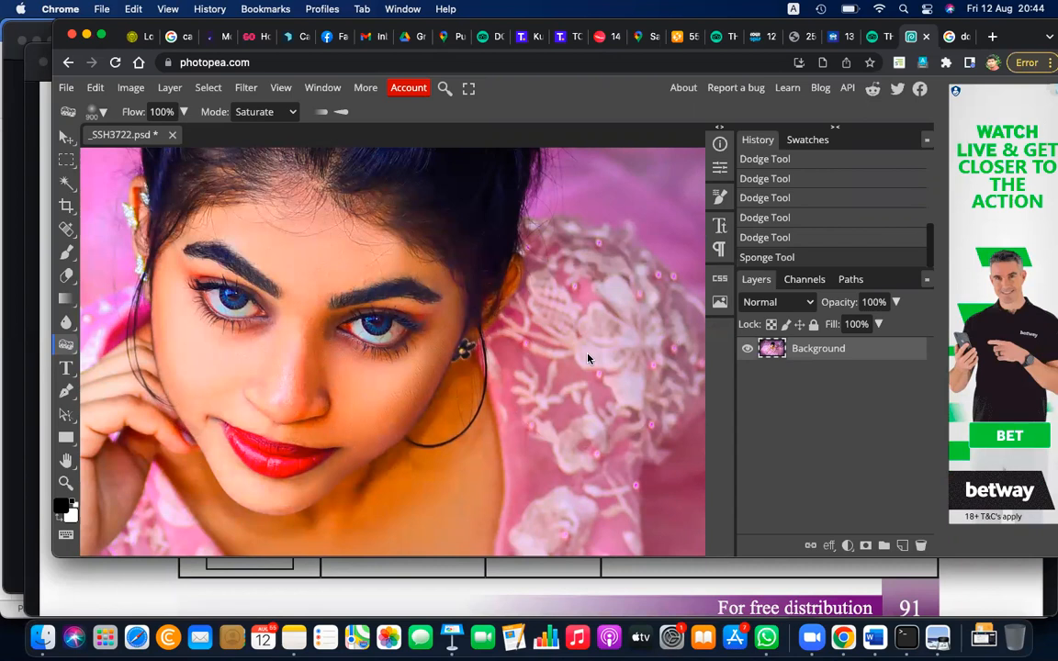
key("ctrl+z")
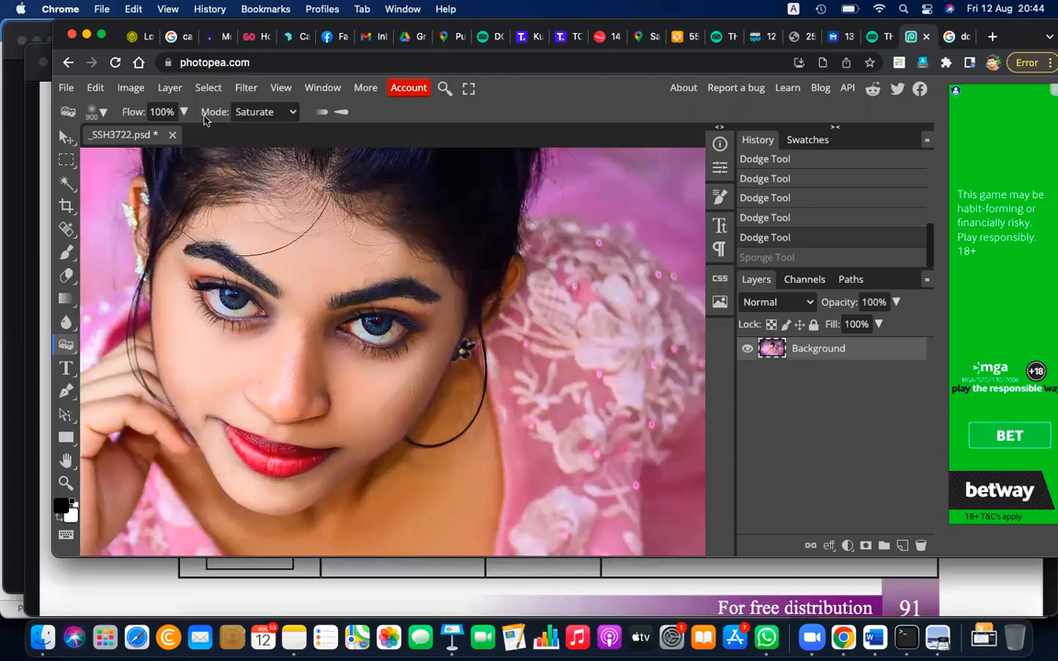
key("super+s")
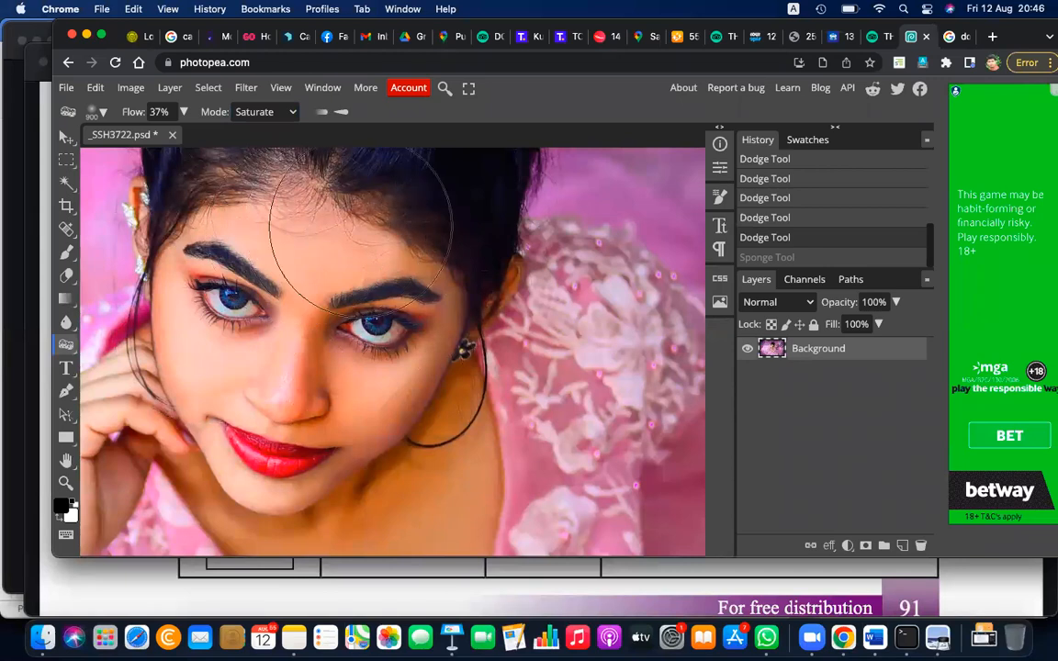
left_click(631, 278)
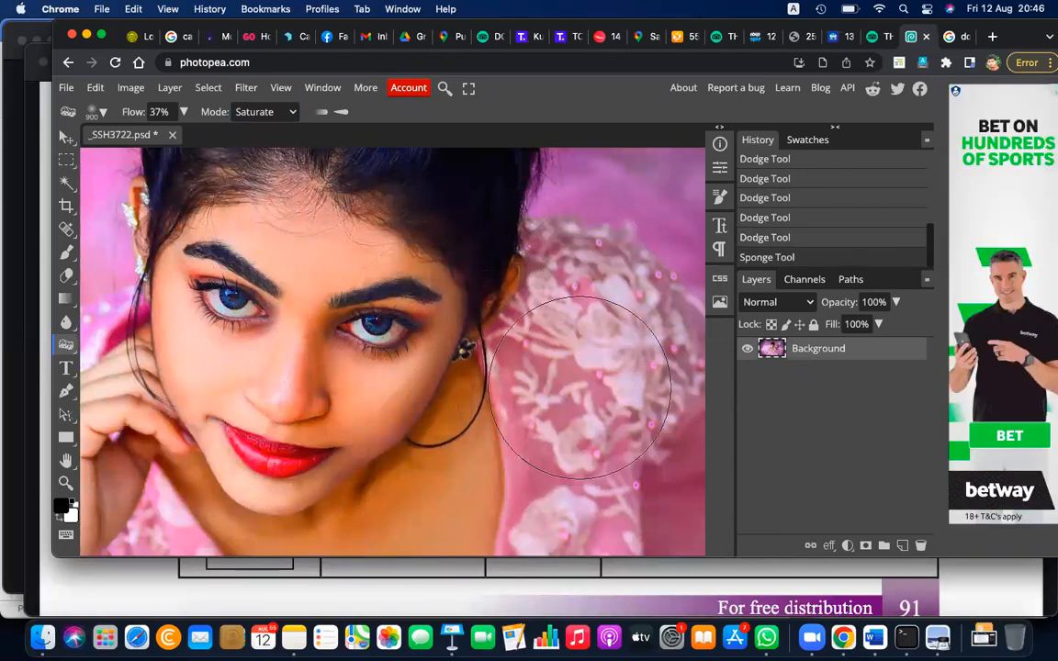
key("super+z")
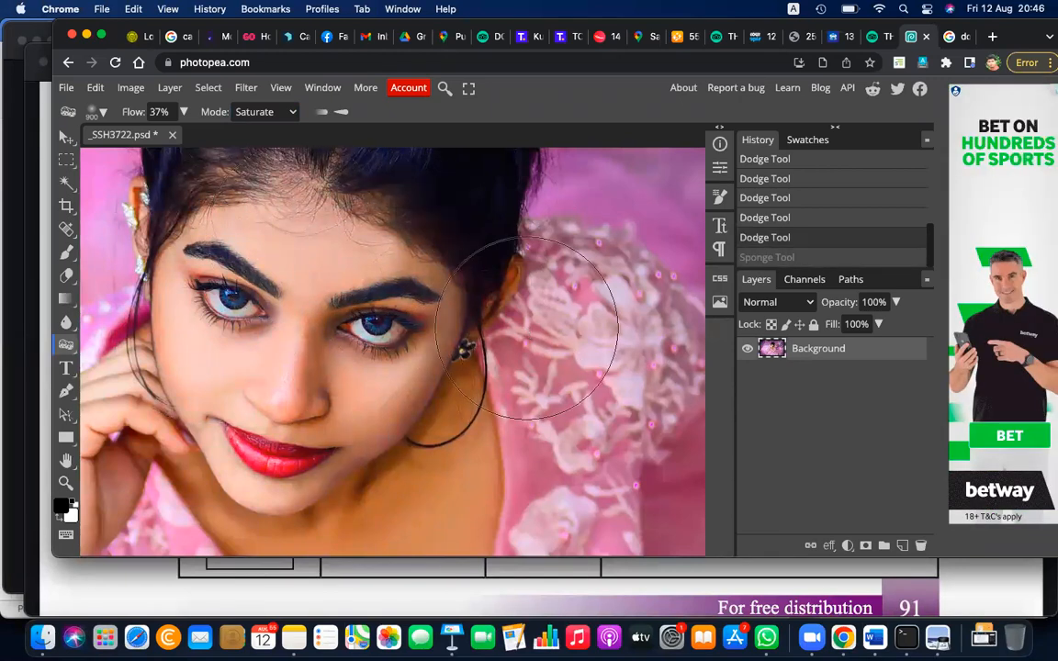
left_click(129, 87)
mouse_move(98, 87)
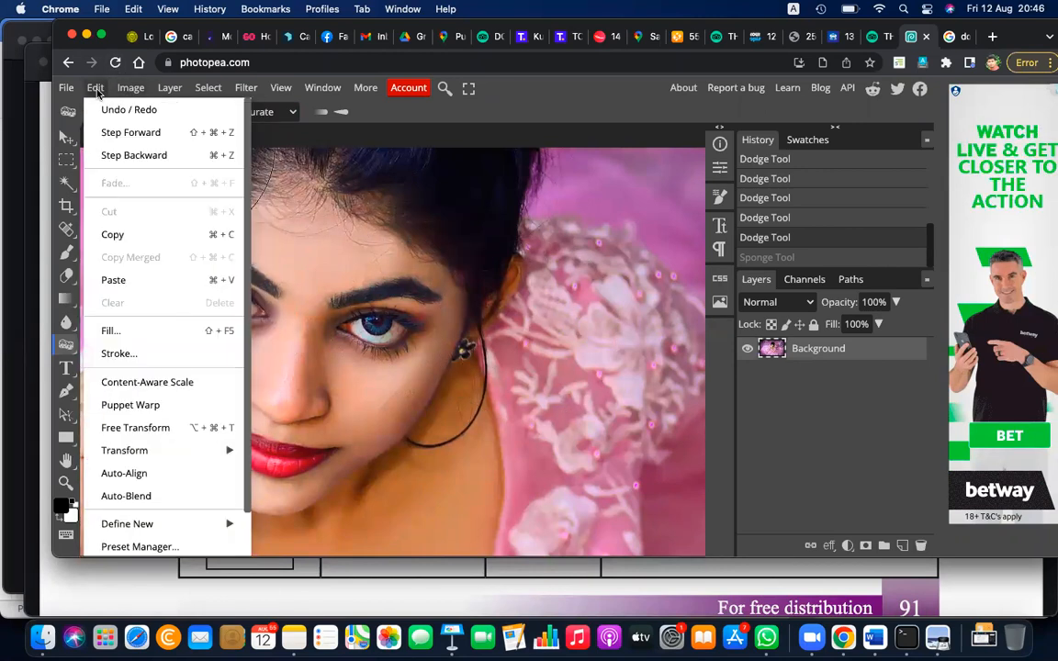
left_click(132, 135)
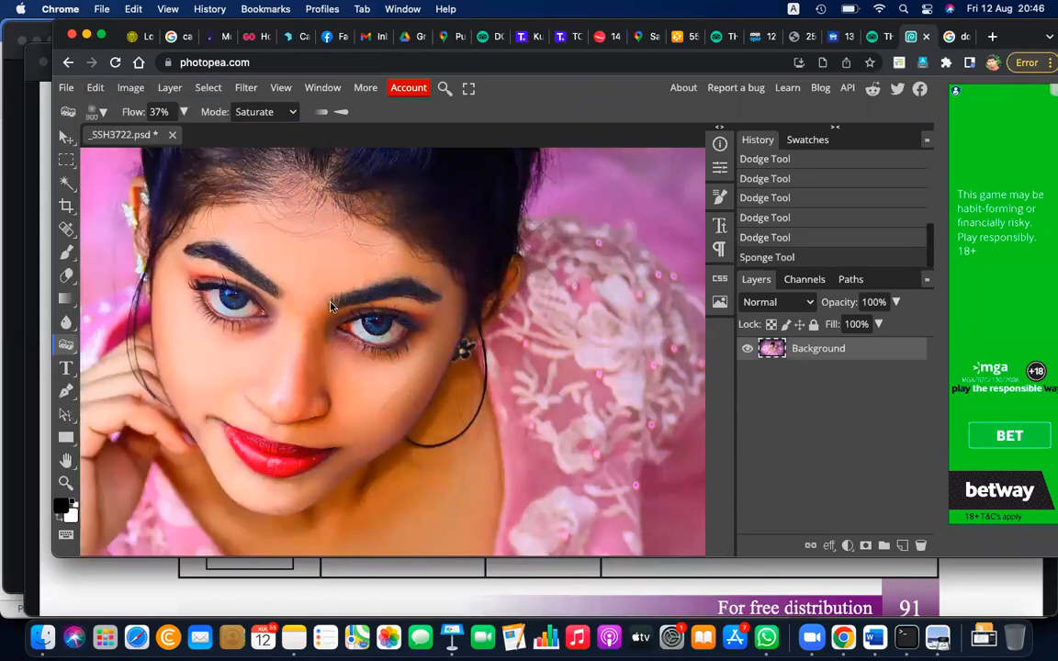
key("super+z")
Set the sponge flow to 14% and lightly saturate the face
left_click(183, 112)
left_click_drag(145, 136, 132, 135)
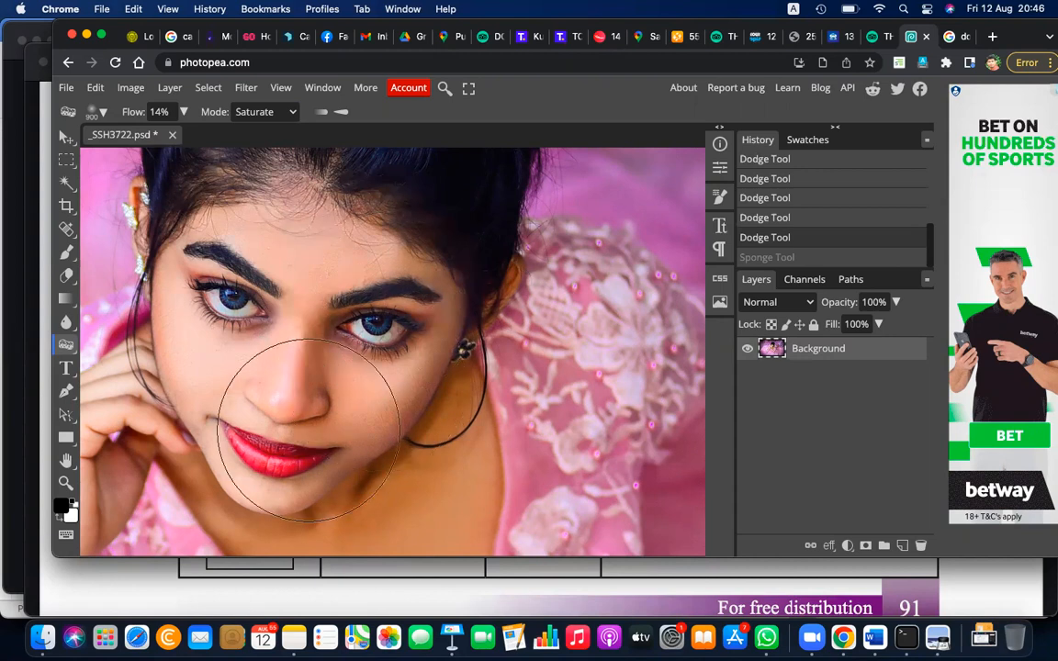
left_click(262, 223)
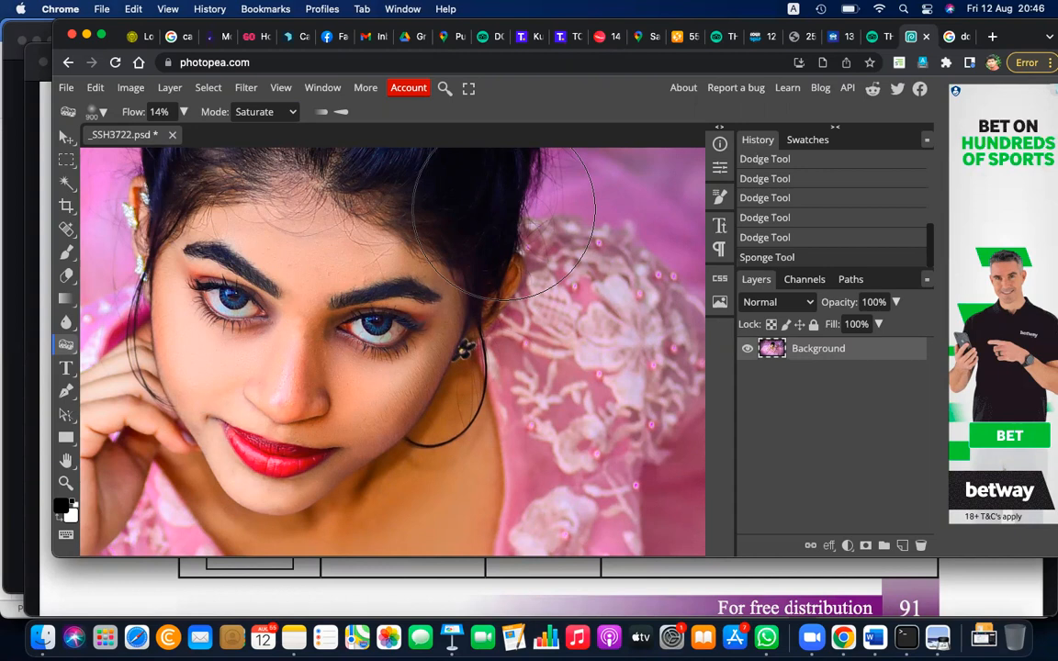
Lightly desaturate the face with the Sponge tool in Desaturate mode and raise the flow to 100%
right_click(66, 346)
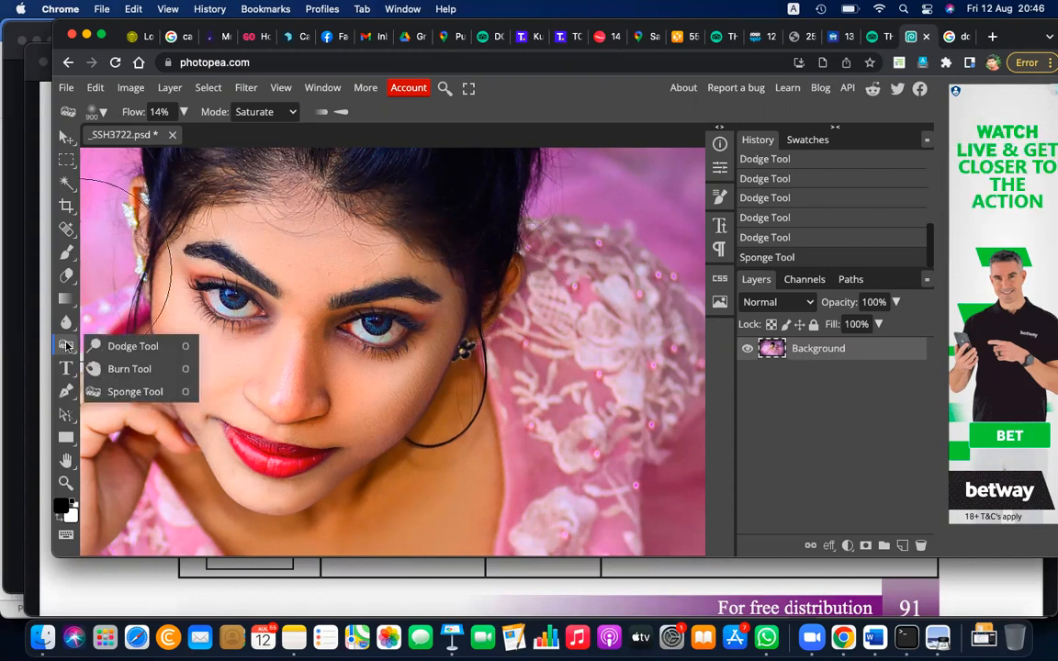
left_click(124, 392)
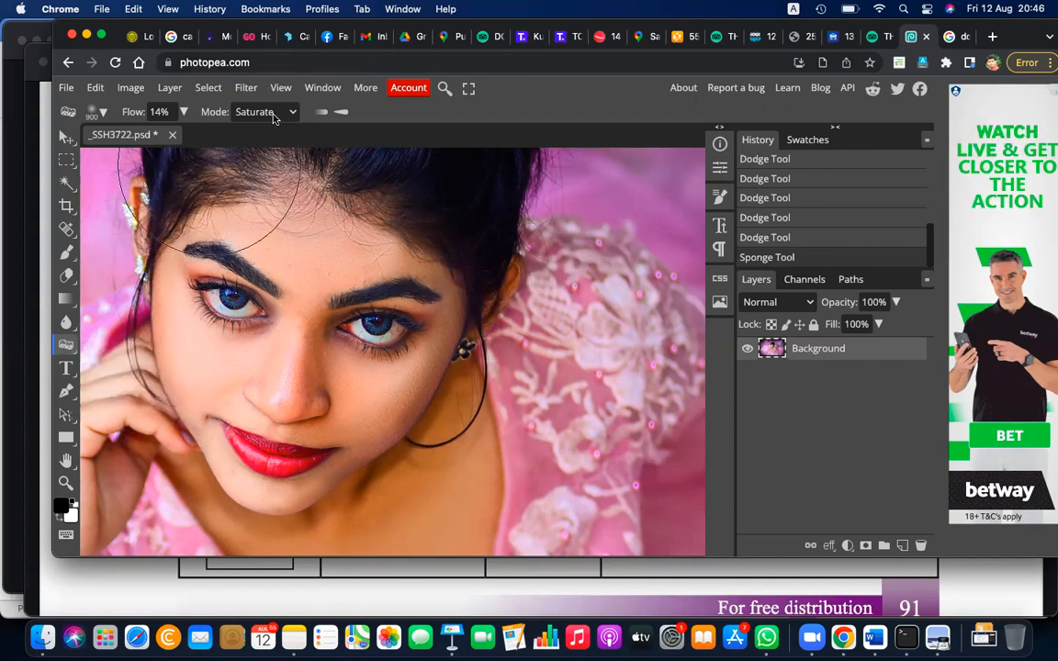
left_click(274, 112)
left_click(266, 96)
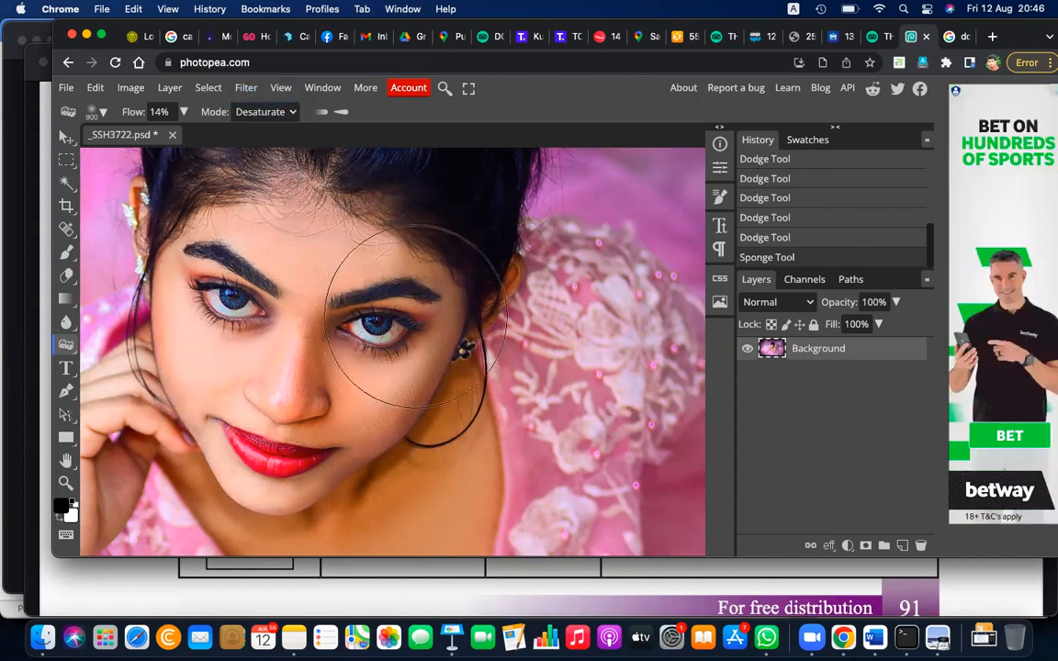
left_click(296, 397)
left_click(183, 111)
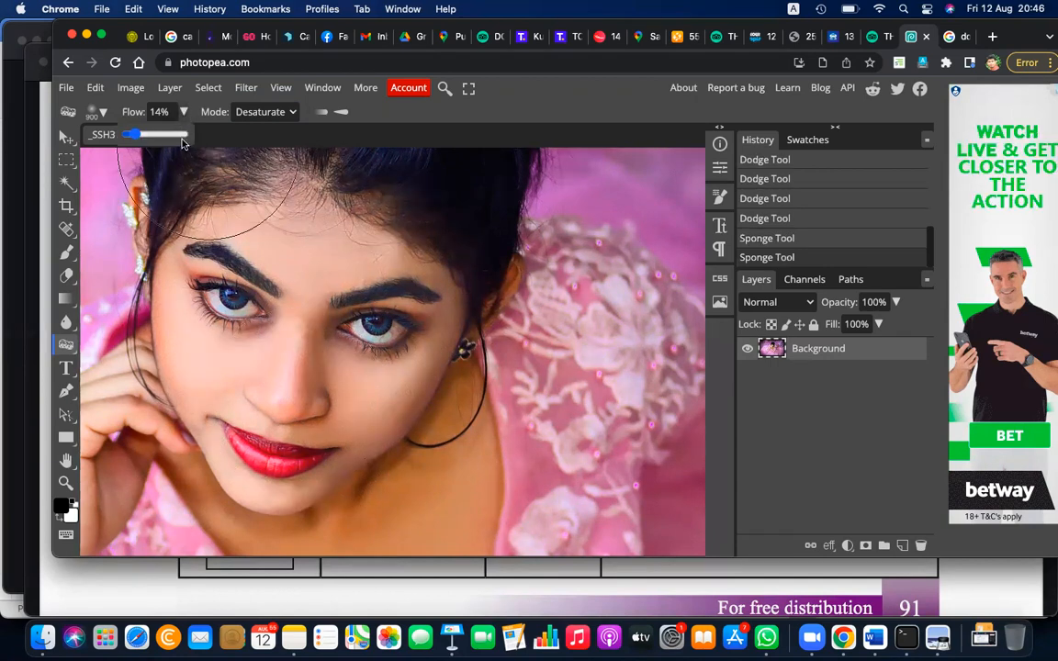
left_click_drag(135, 137, 189, 135)
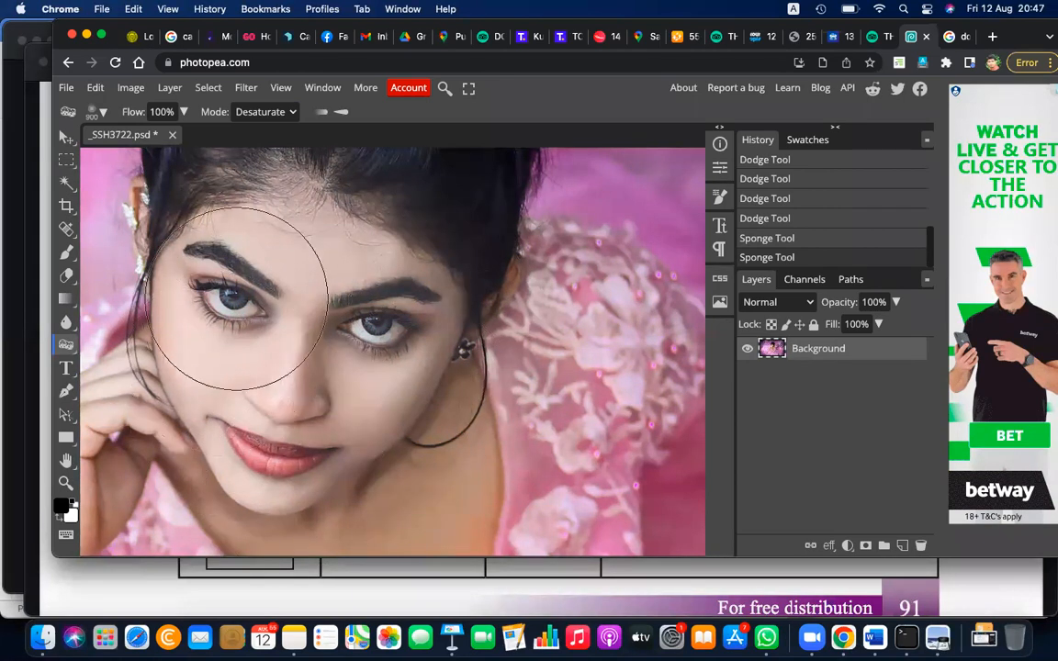
Try to desaturate the face, neck and the hand beside the face with the Sponge tool at 100% flow
mouse_move(300, 270)
left_mouse_down()
mouse_move(382, 311)
mouse_move(390, 351)
left_mouse_up()
scroll(389, 352, "down", 3)
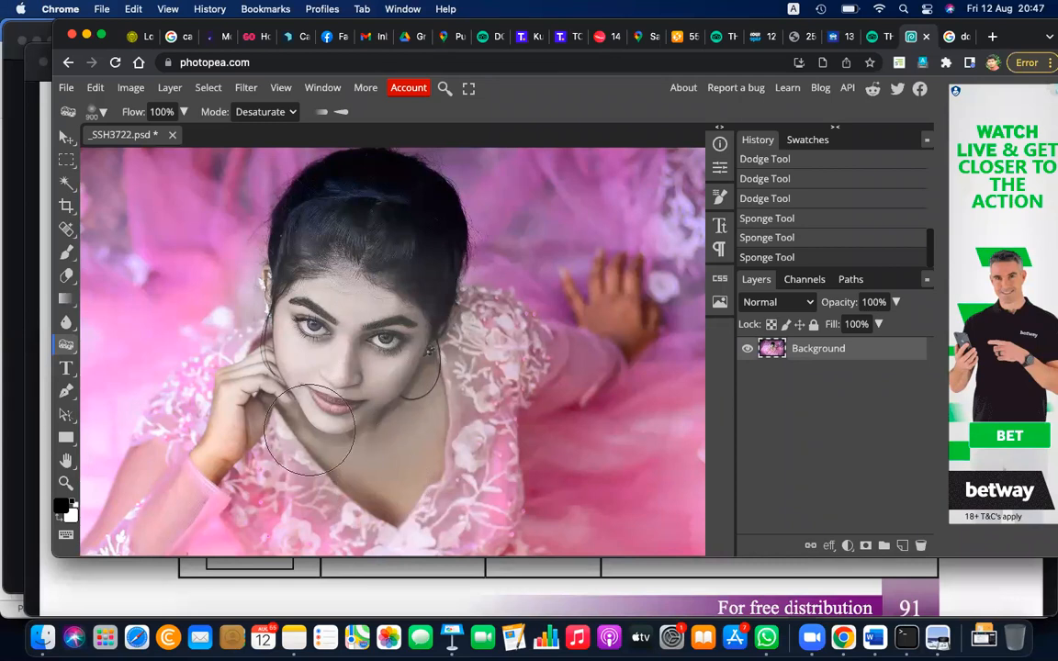
left_click_drag(281, 395, 254, 357)
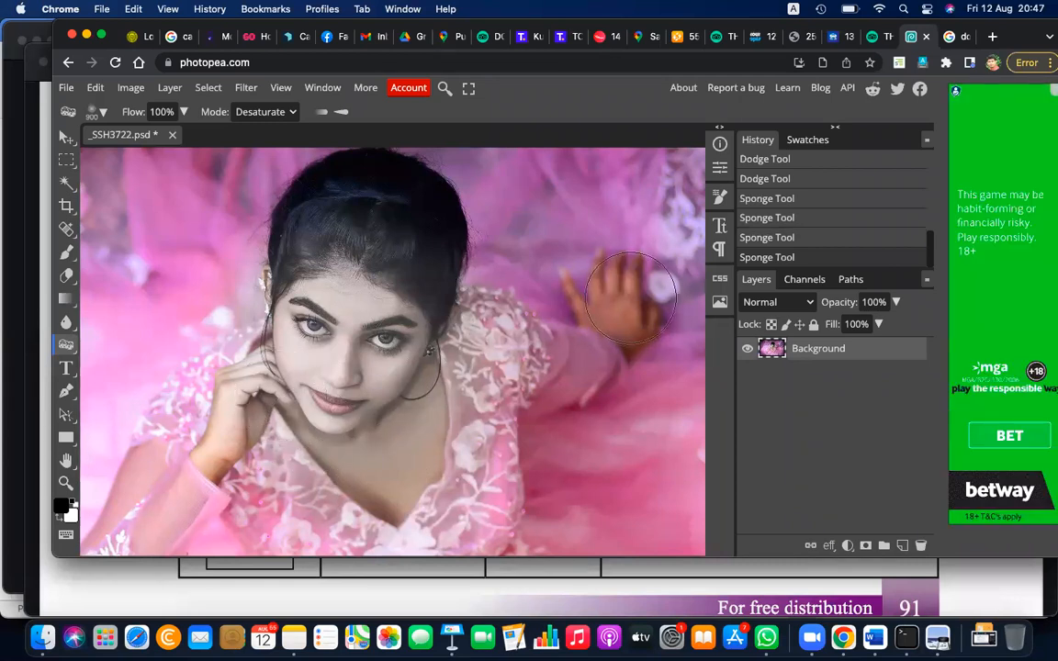
key("super+z")
key("super+z")
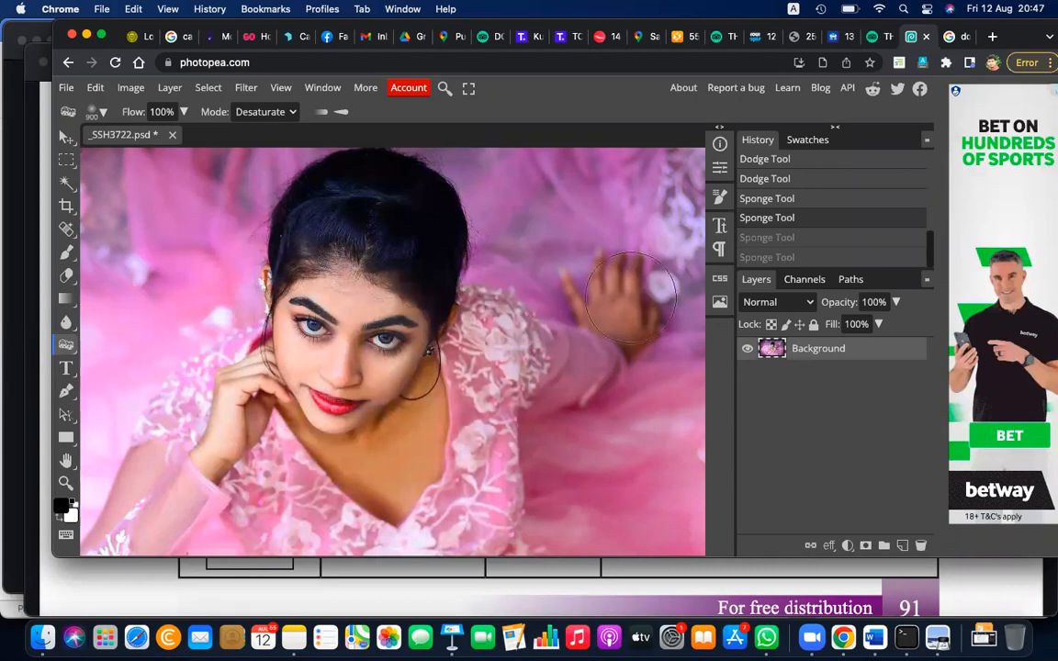
Enlarge the sponge brush to 2900 px and desaturate the woman's face and neck
key("bracketright")
key("bracketright")
key("bracketright")
key("bracketright")
key("bracketright")
key("bracketright")
key("bracketright")
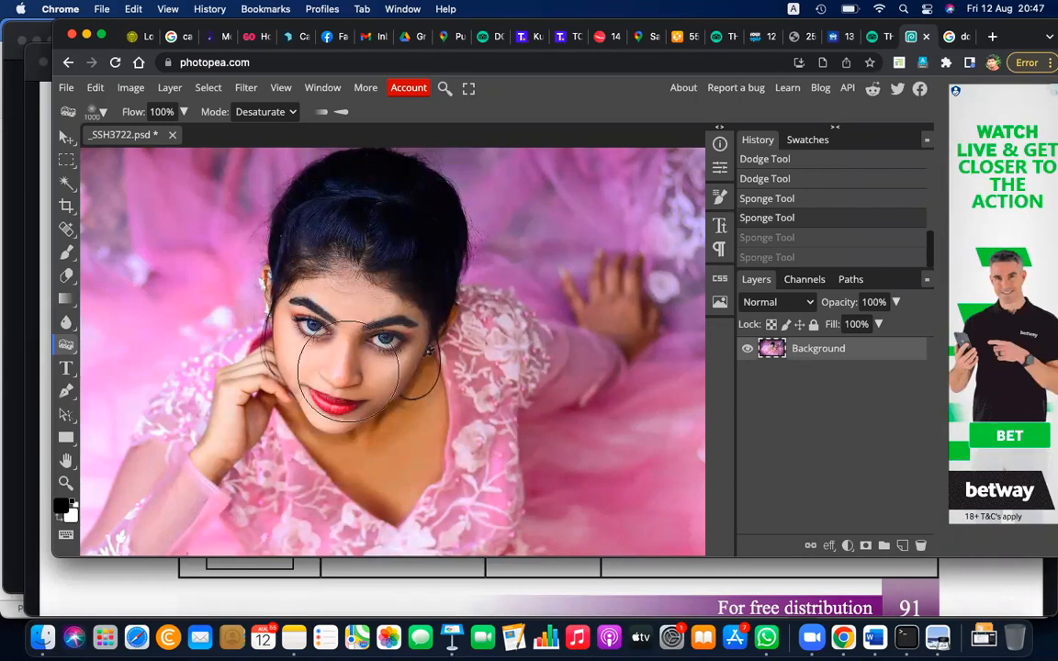
key("bracketright")
key("bracketright")
key("bracketright")
key("bracketright")
key("bracketright")
key("bracketright")
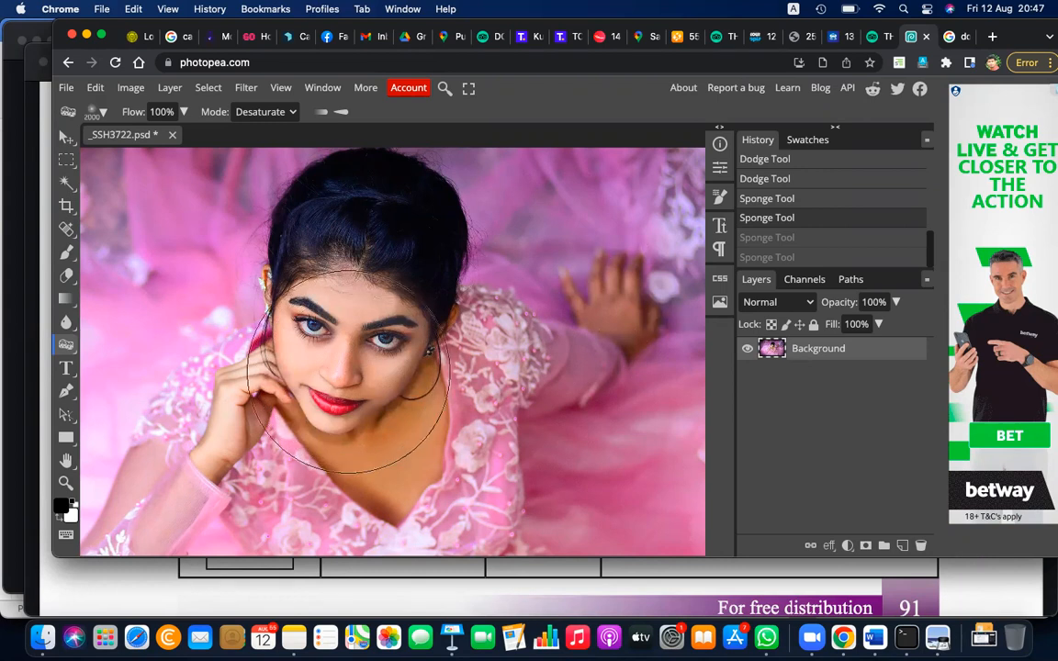
key("bracketright")
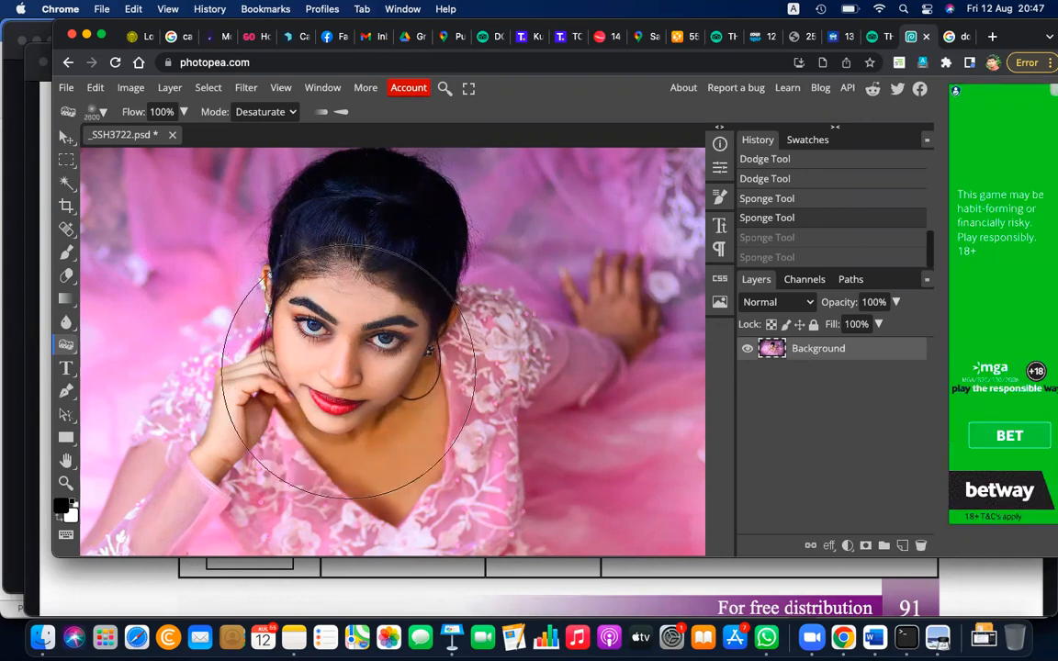
key("bracketright")
key("bracketright")
key("bracketright")
key("bracketright")
key("bracketright")
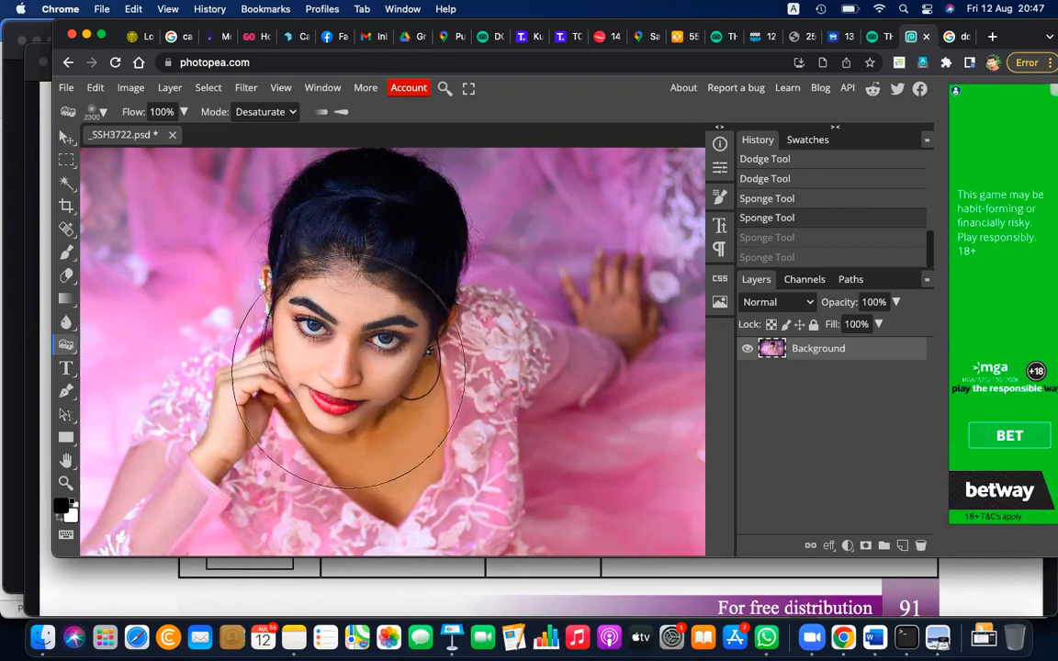
key("bracketright")
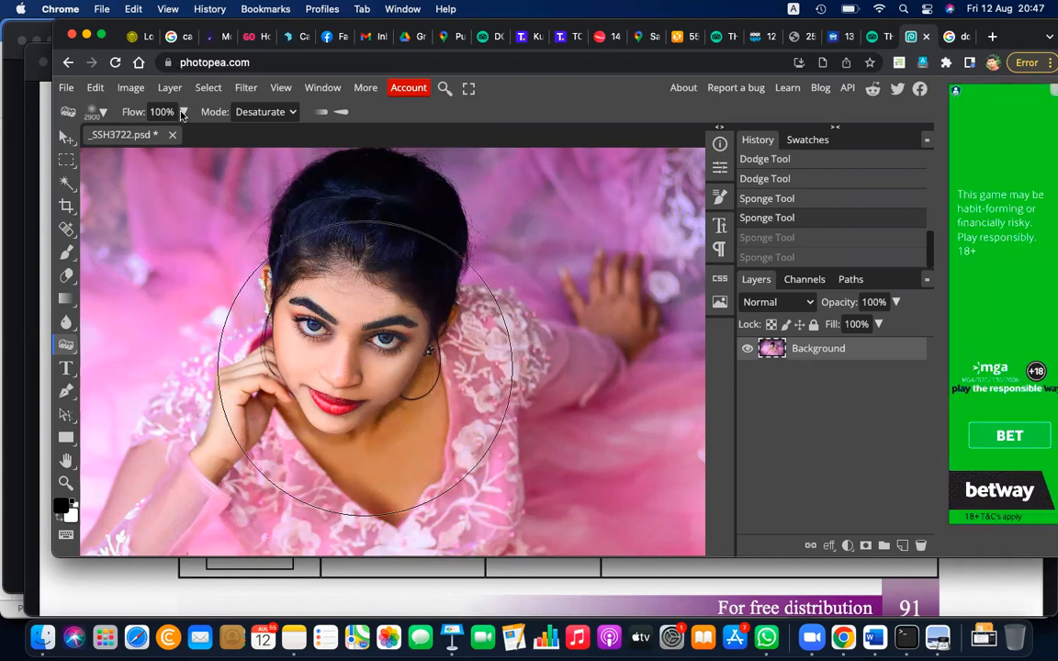
key("super+shift+z")
key("super+shift+z")
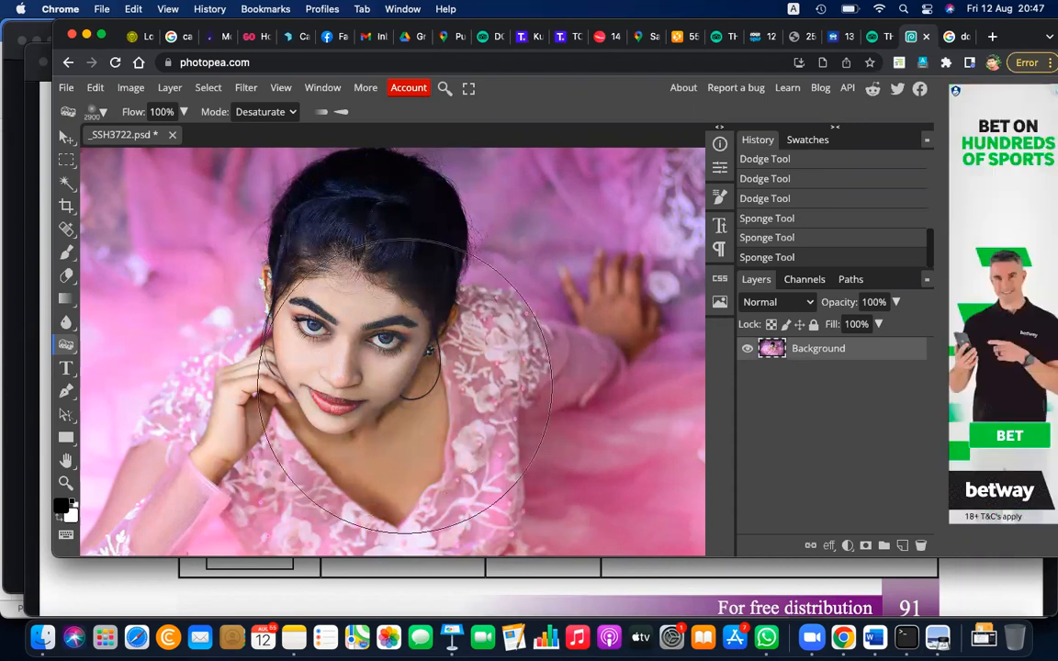
Undo the last desaturation, set the sponge flow to 49% and desaturate the woman's face again
key("super+z")
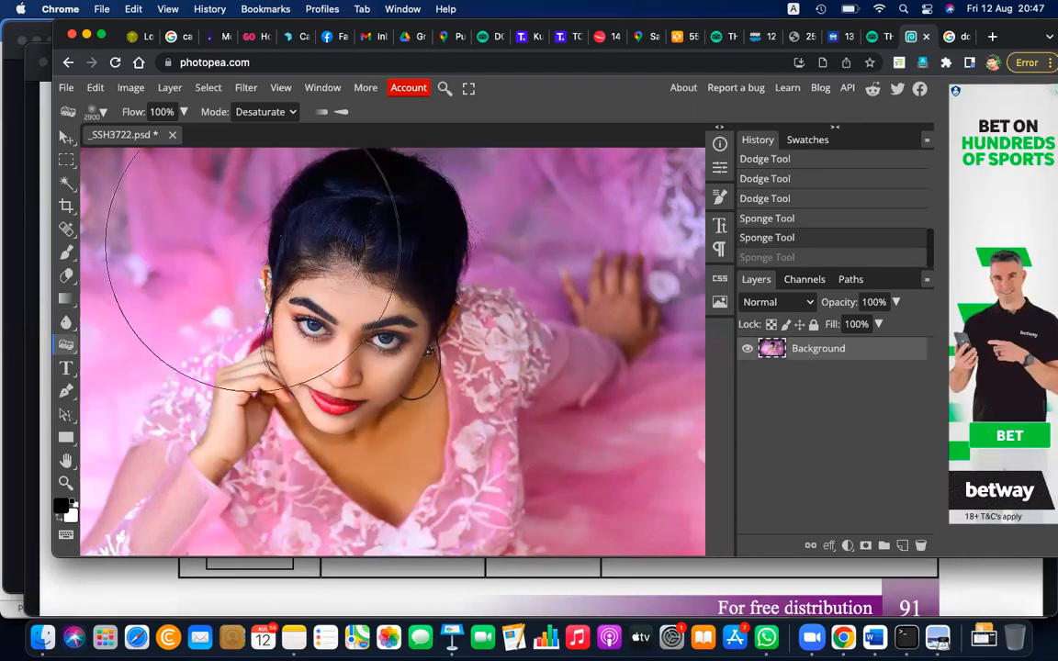
left_click(183, 112)
left_click_drag(184, 134, 155, 135)
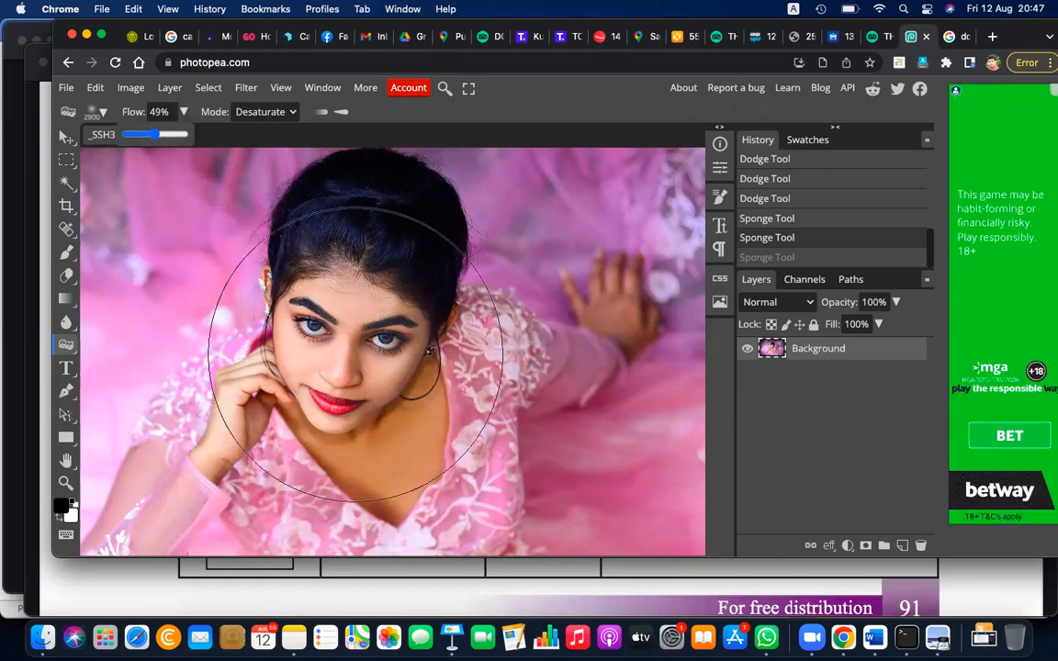
left_click(357, 354)
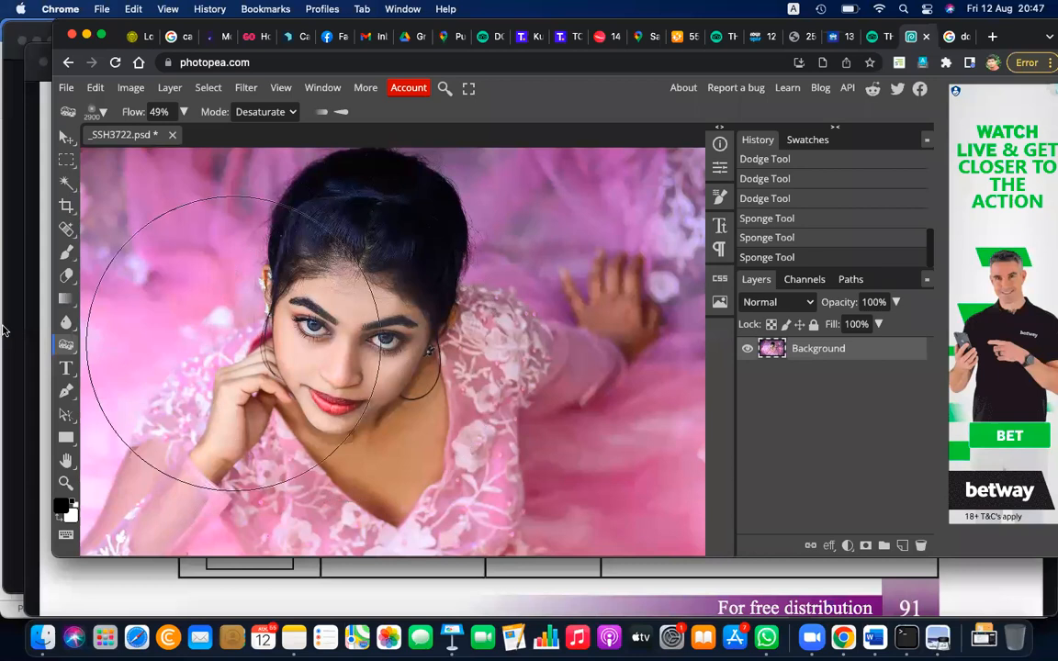
Switch from the Sponge tool to the Blur tool and dab once on the dress beside the neck
left_click(67, 343)
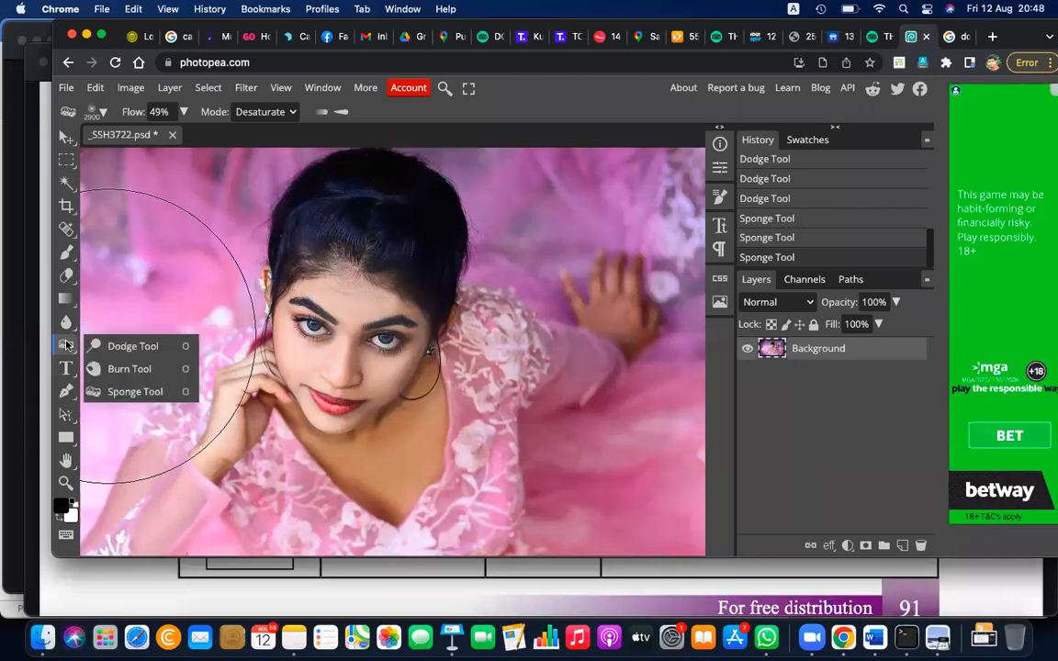
left_click(65, 319)
left_click(66, 319)
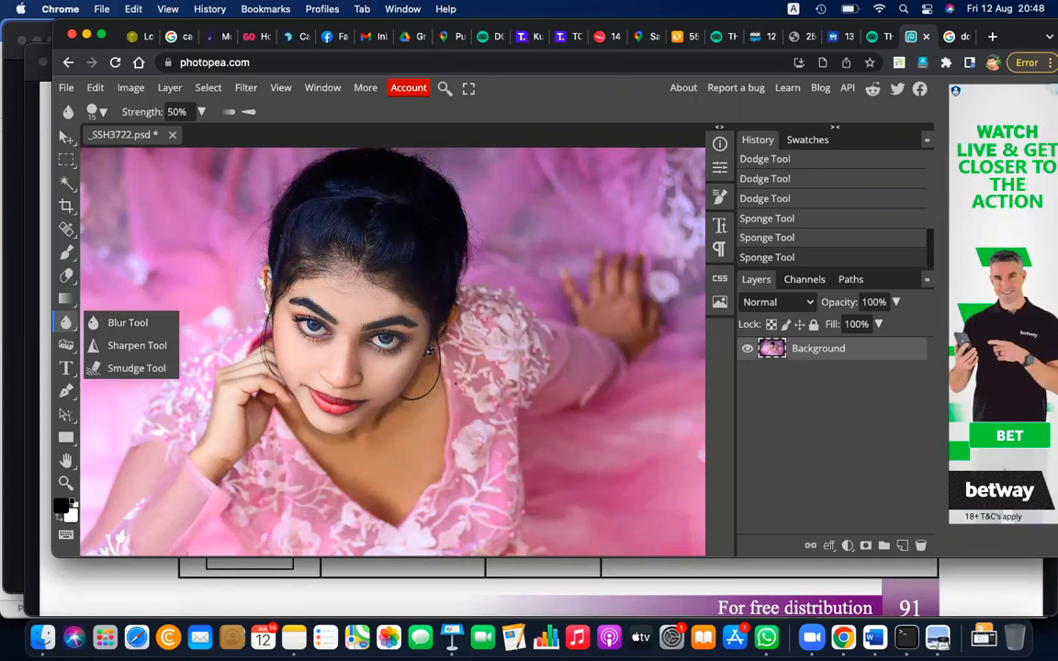
left_click(477, 355)
Set the Blur tool's brush size to 10 px for pixel-level work on the skin below the eye
key("super+plus")
key("super+plus")
key("super+plus")
key("super+plus")
key("super+plus")
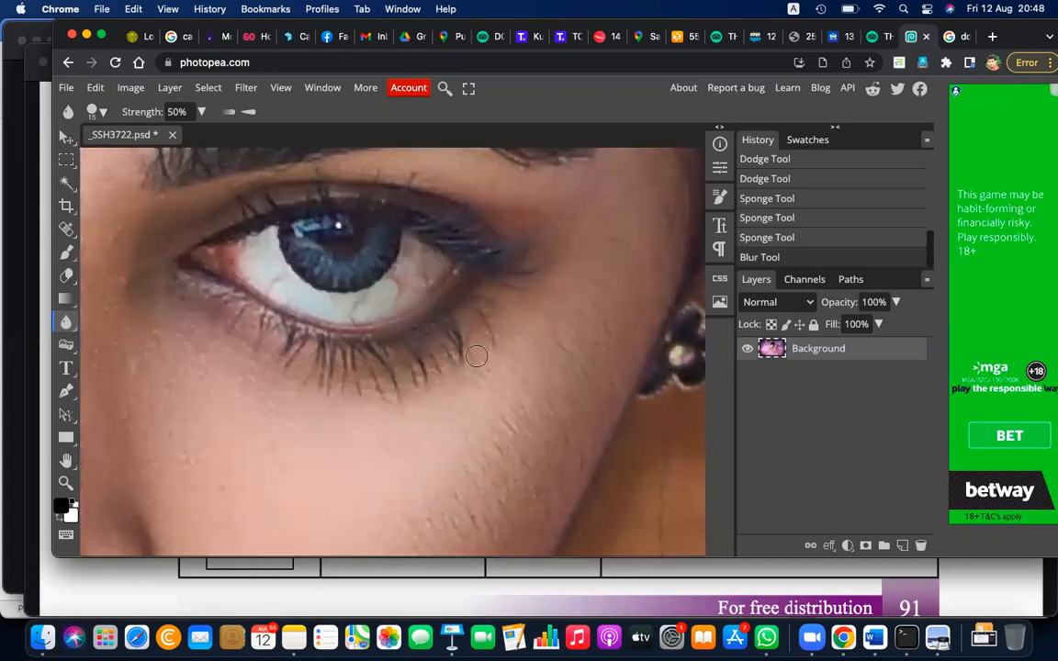
scroll(476, 357, "down", 1)
scroll(477, 356, "down", 3)
scroll(477, 355, "left", 2)
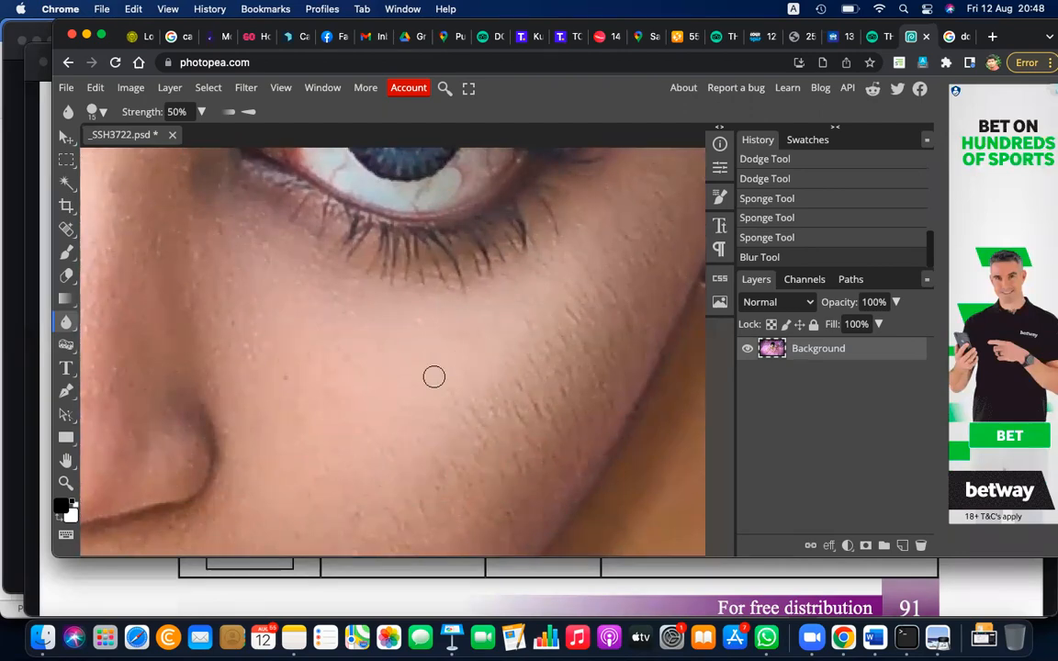
scroll(434, 380, "up", 10)
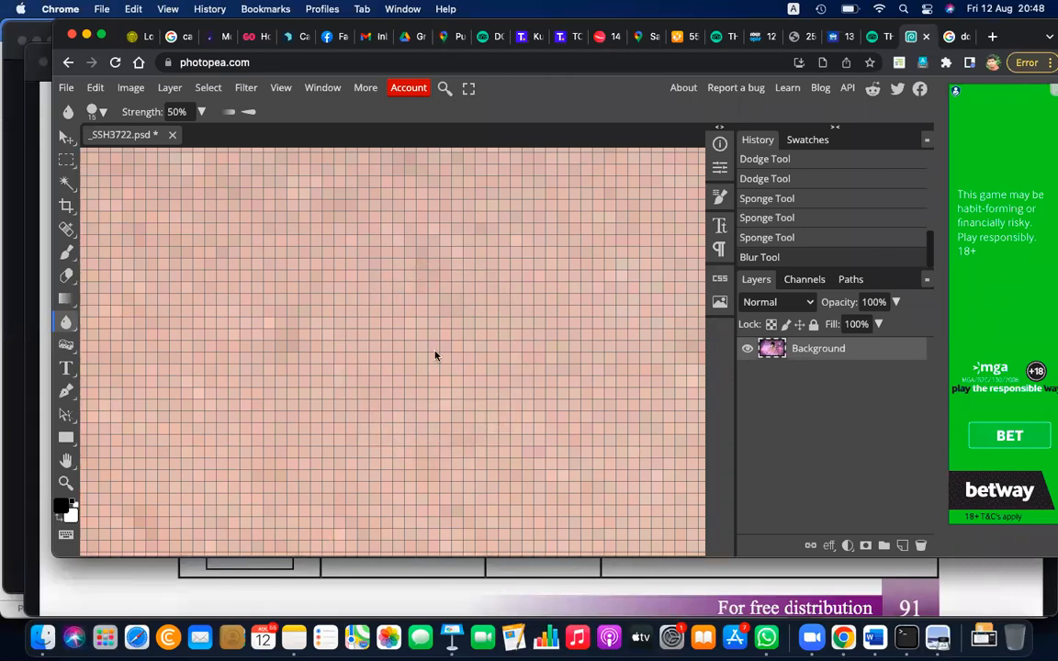
scroll(435, 354, "up", 3)
scroll(437, 352, "down", 3)
key("bracketleft")
key("bracketleft")
key("bracketleft")
key("bracketright")
key("bracketright")
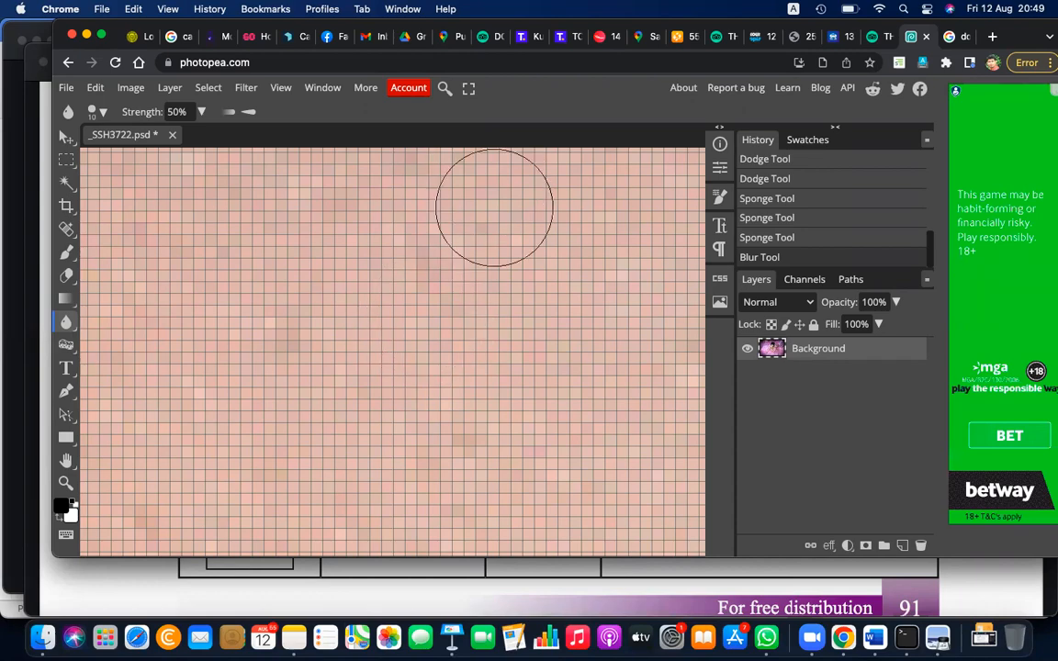
Blur the tips of the lower eyelashes and the skin around them with the Blur tool
scroll(487, 278, "up", 5)
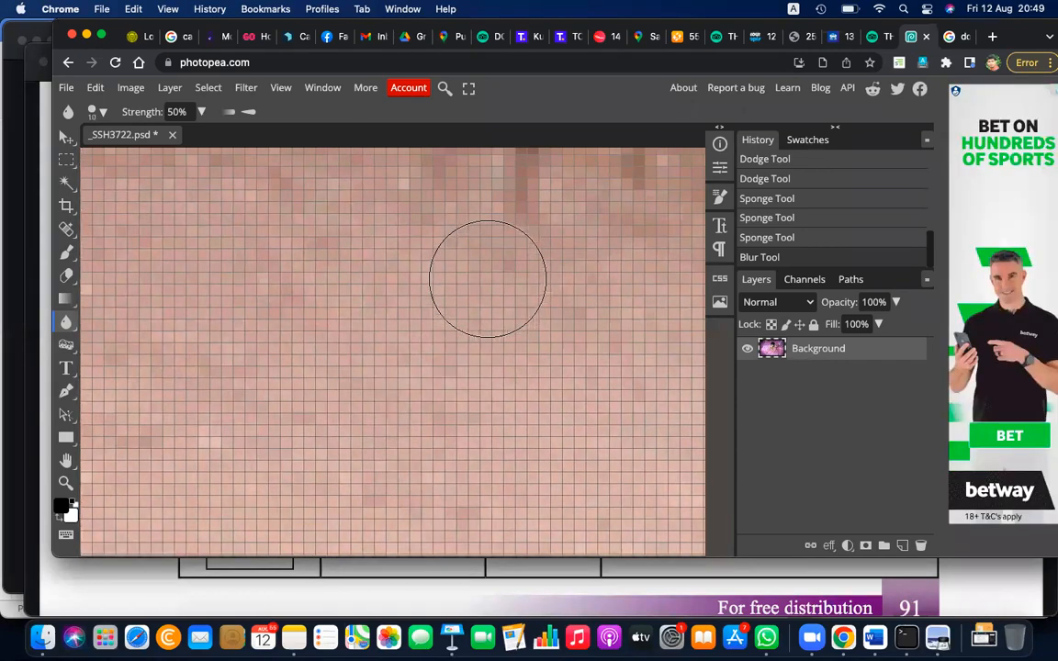
scroll(487, 279, "up", 5)
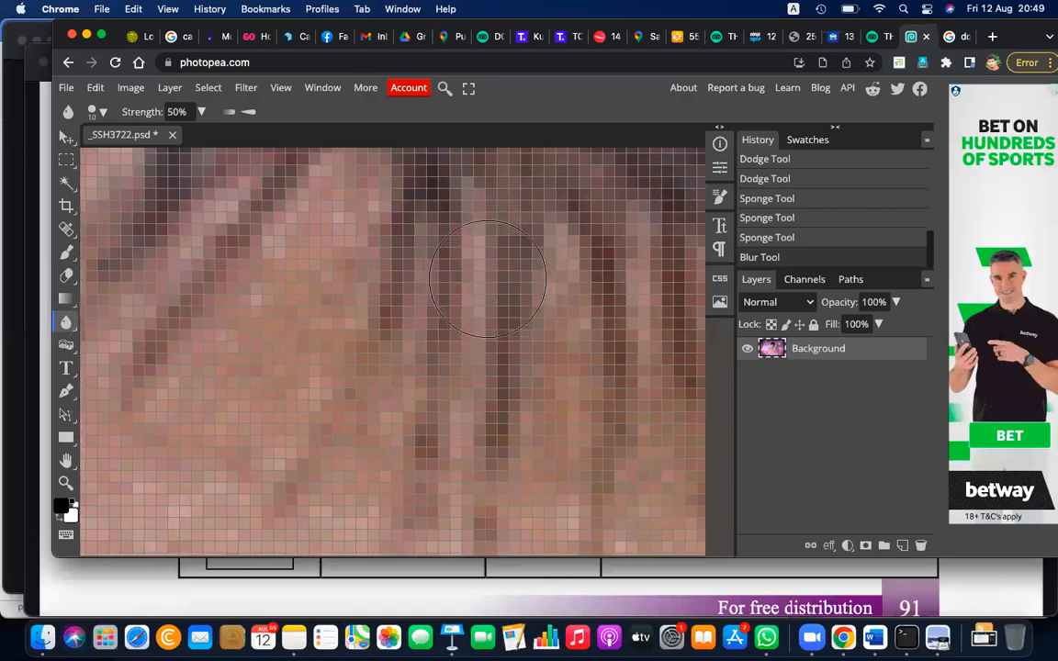
scroll(487, 278, "down", 3)
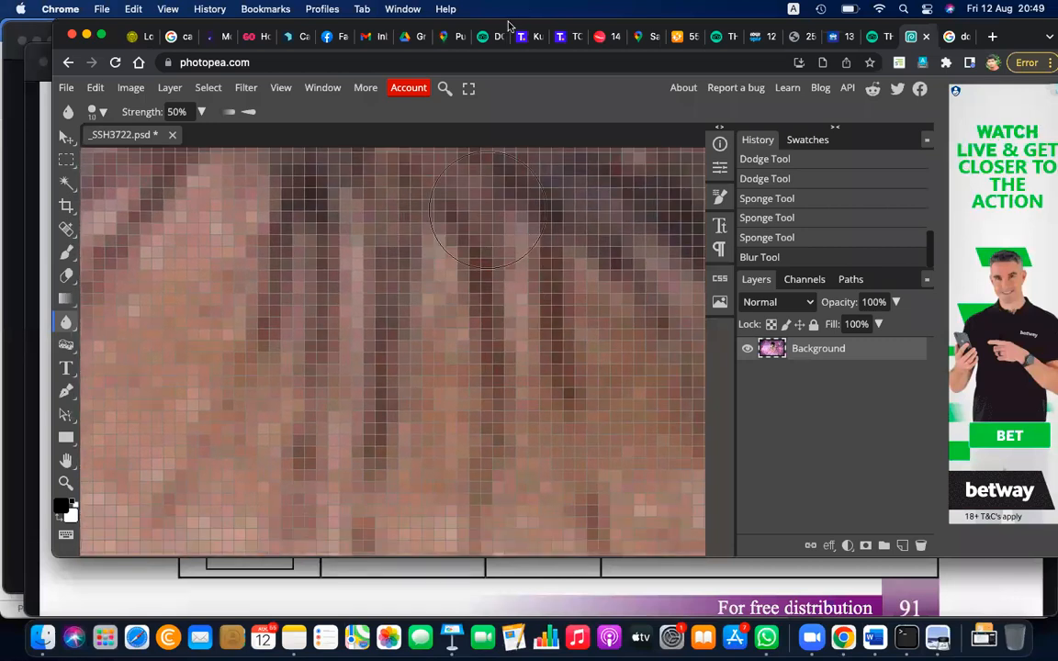
key("XF86AudioRaiseVolume")
scroll(512, 290, "up", 5)
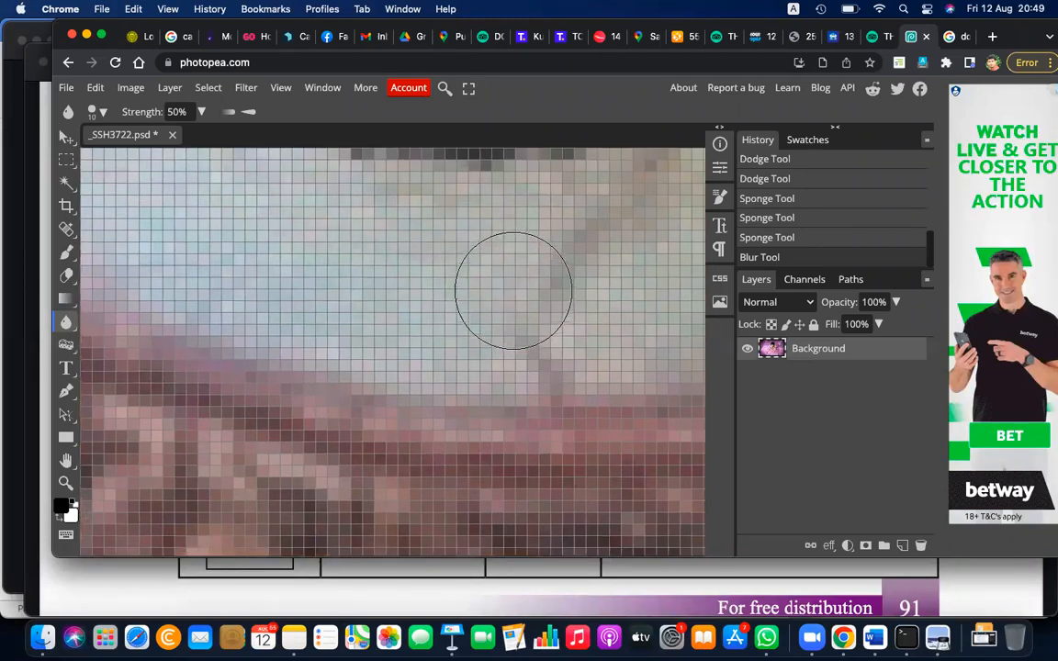
scroll(512, 291, "up", 5)
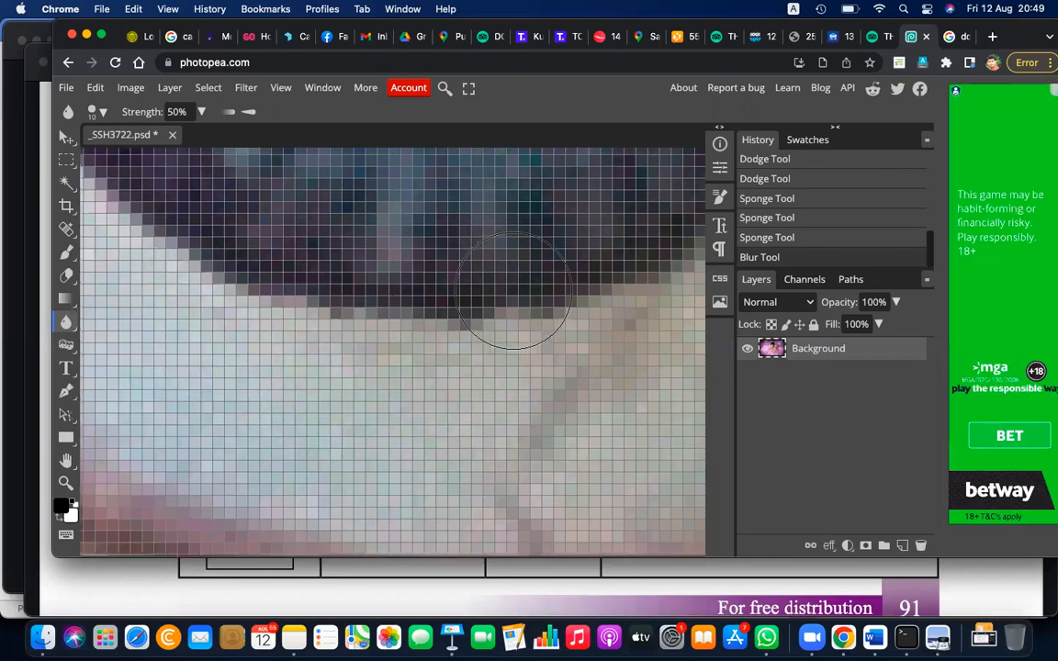
scroll(512, 290, "down", 15)
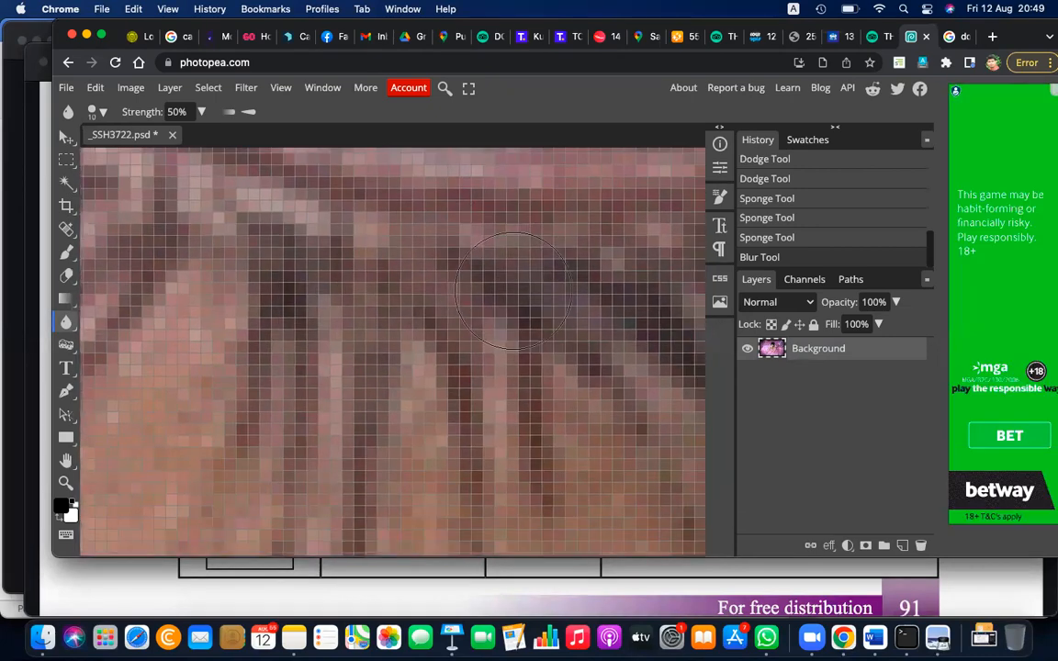
scroll(513, 290, "down", 2)
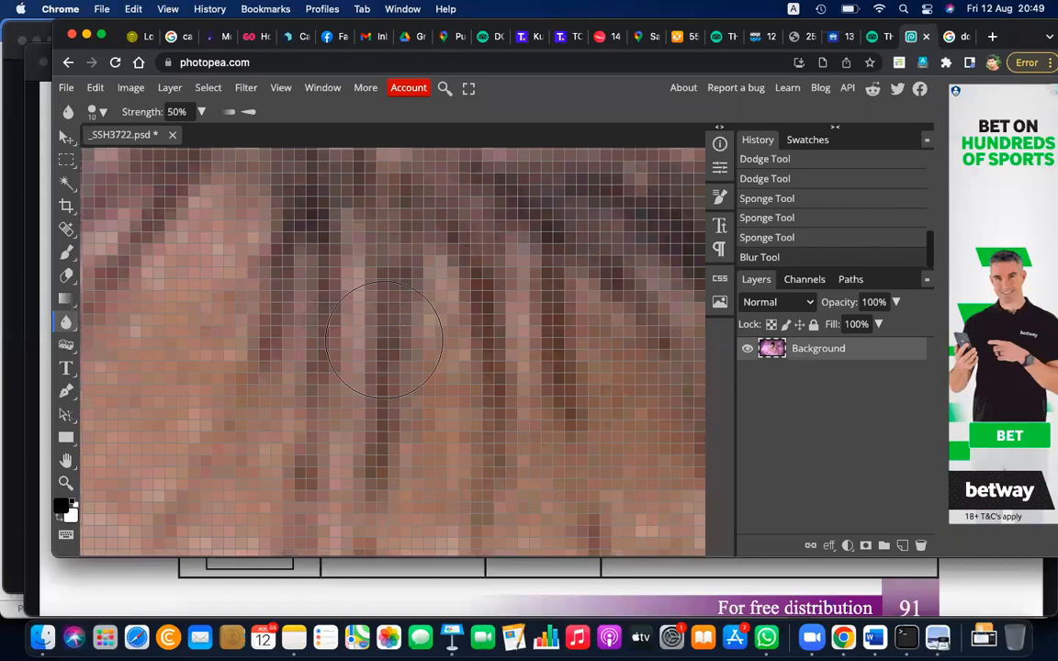
scroll(384, 340, "down", 1)
scroll(384, 340, "down", 2)
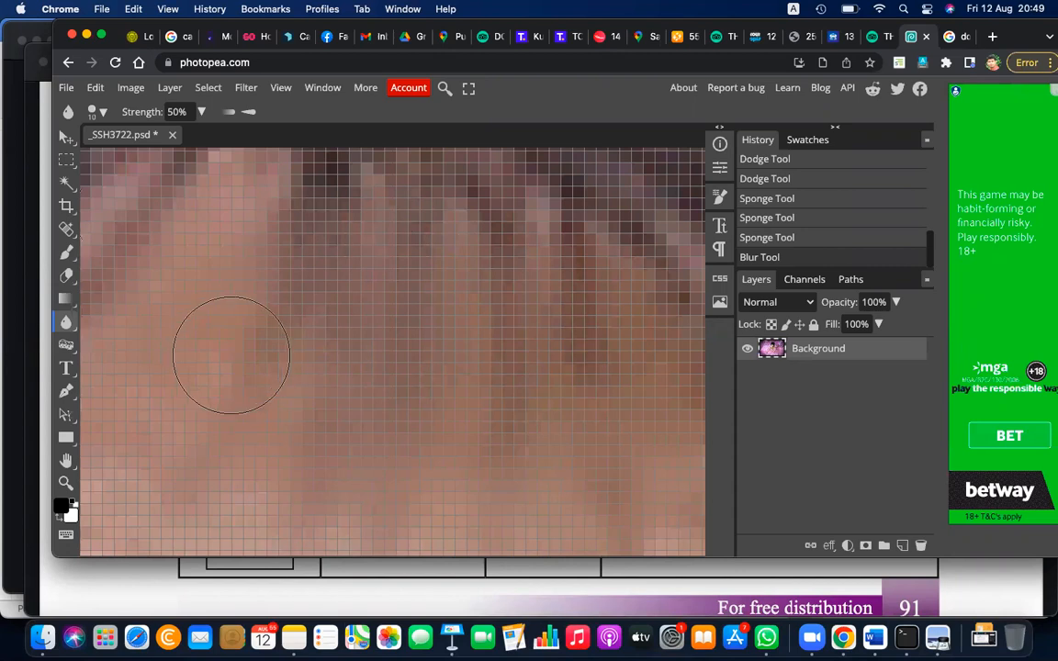
mouse_move(232, 356)
left_mouse_down()
mouse_move(353, 275)
mouse_move(295, 281)
left_mouse_up()
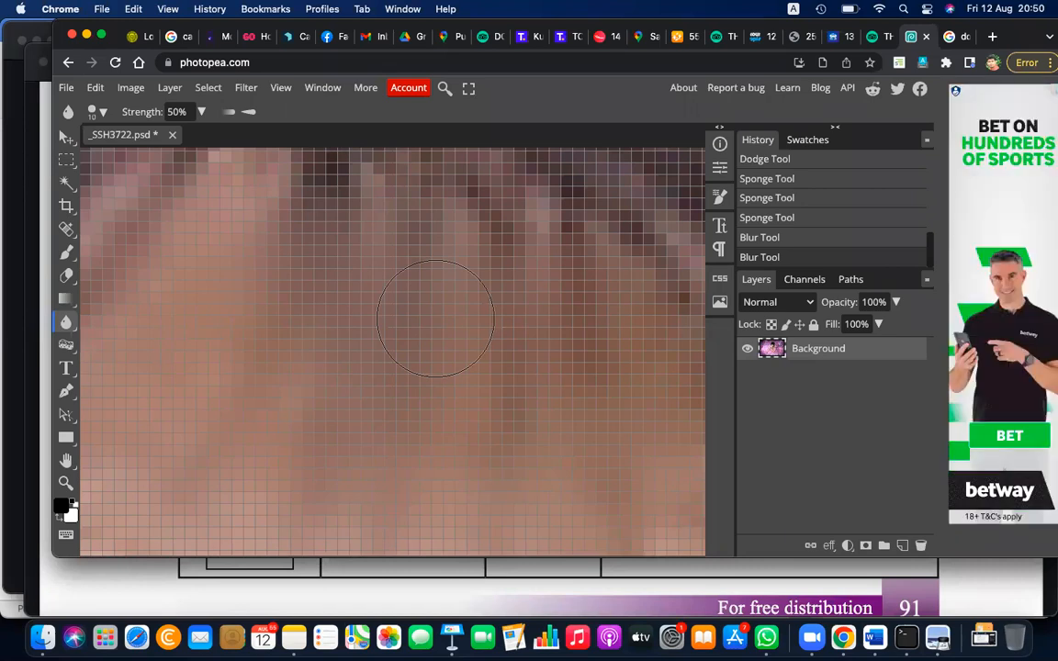
Undo the earlier blur strokes, then blur the lower eyelash tips and surrounding skin again
key("super+z")
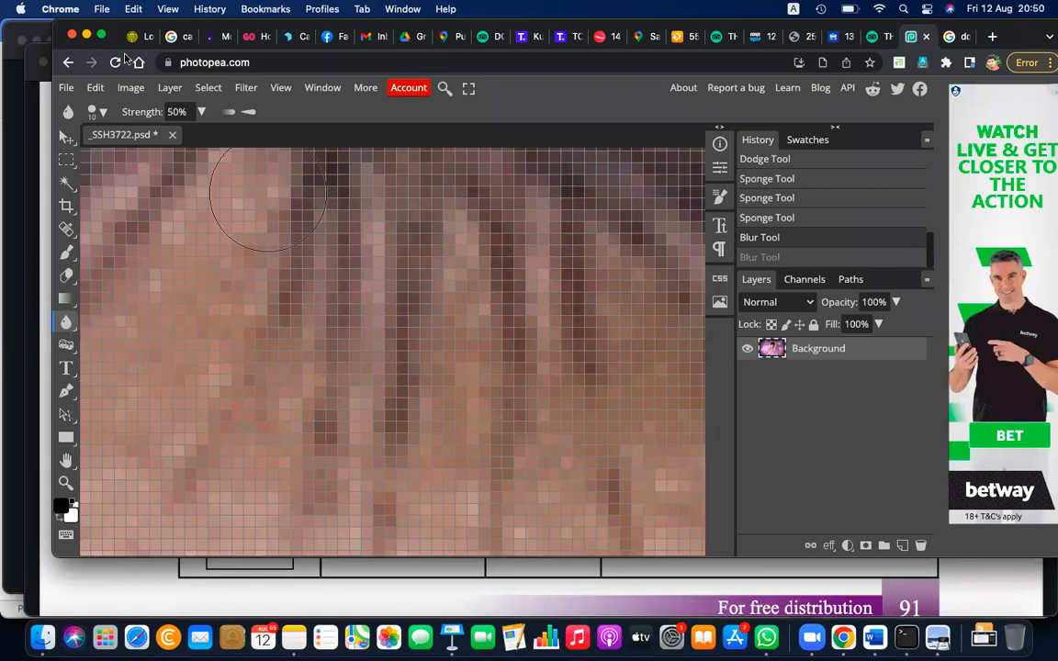
left_click(94, 87)
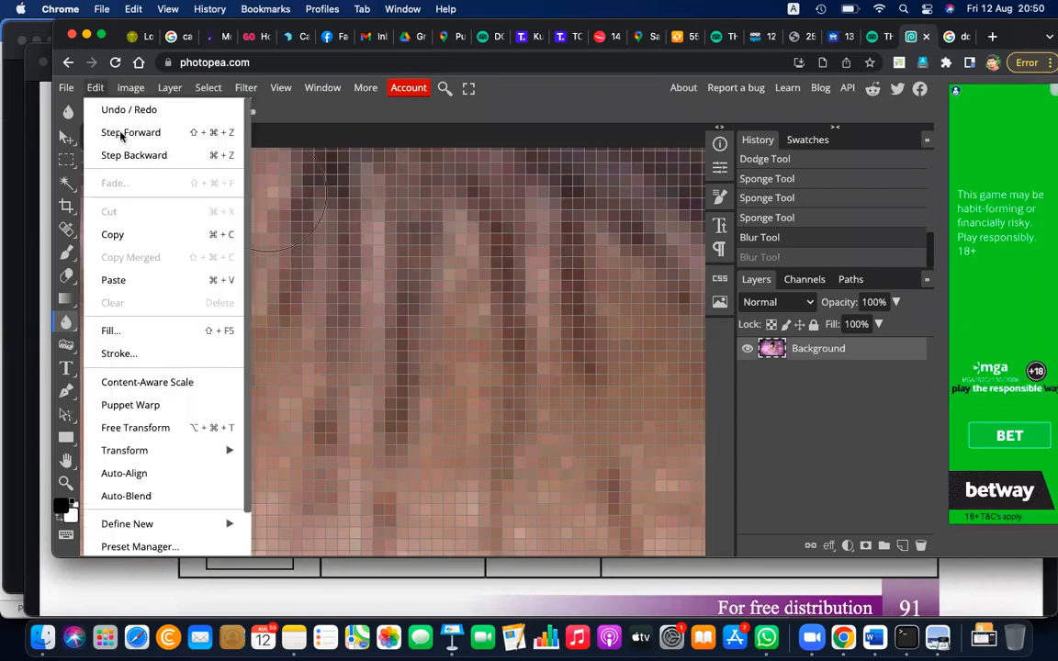
left_click(142, 156)
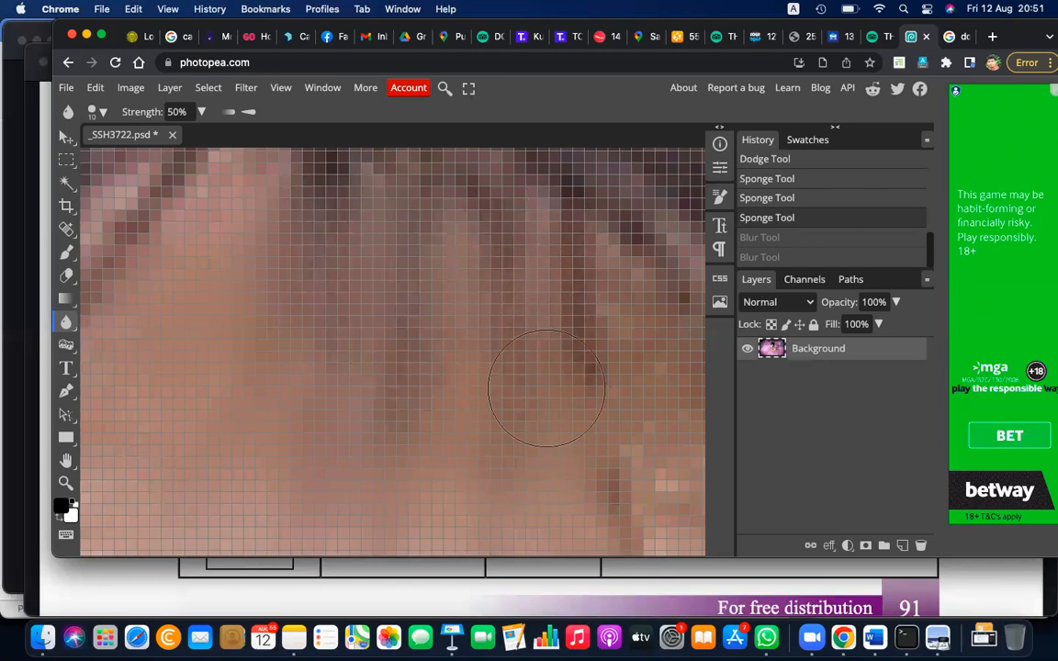
mouse_move(659, 528)
left_mouse_down()
mouse_move(578, 432)
mouse_move(569, 275)
mouse_move(556, 238)
mouse_move(686, 269)
left_mouse_up()
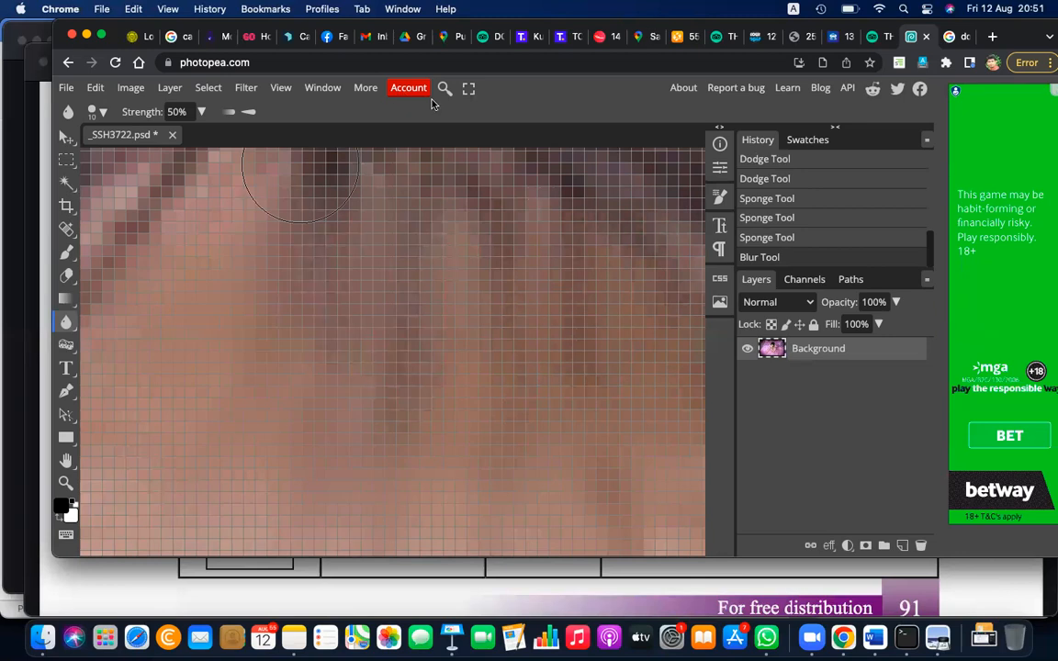
Draw four adjoining magenta rectangles as a two-by-two grid over the blurred pixels with Zoom's annotation tools
mouse_move(262, 277)
left_mouse_down()
mouse_move(315, 355)
mouse_move(369, 367)
left_mouse_up()
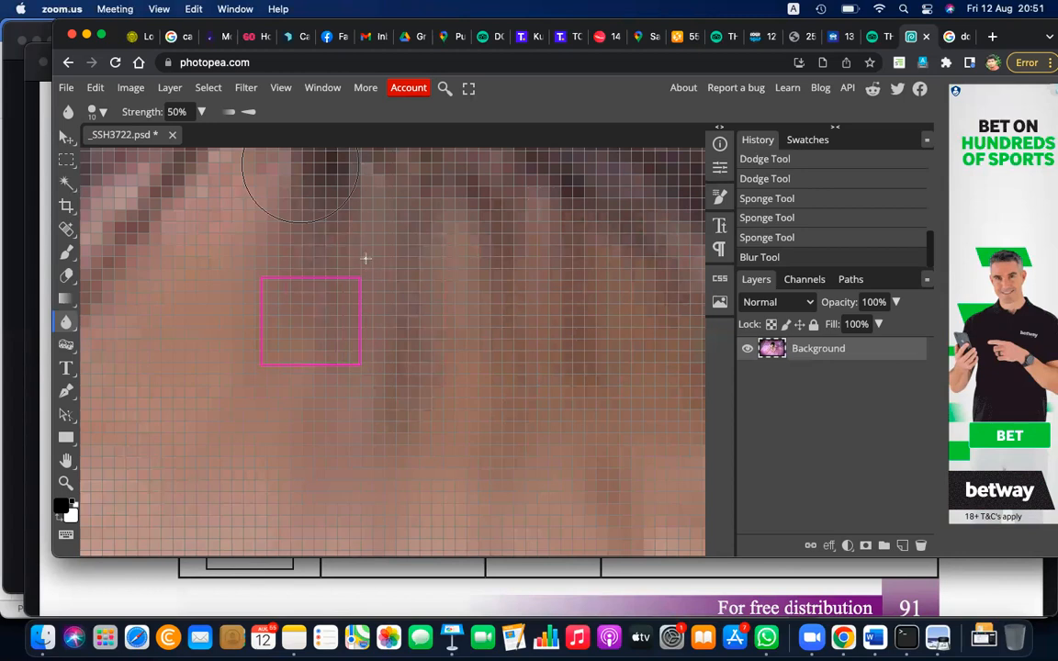
mouse_move(360, 278)
left_mouse_down()
mouse_move(401, 361)
mouse_move(459, 365)
left_mouse_up()
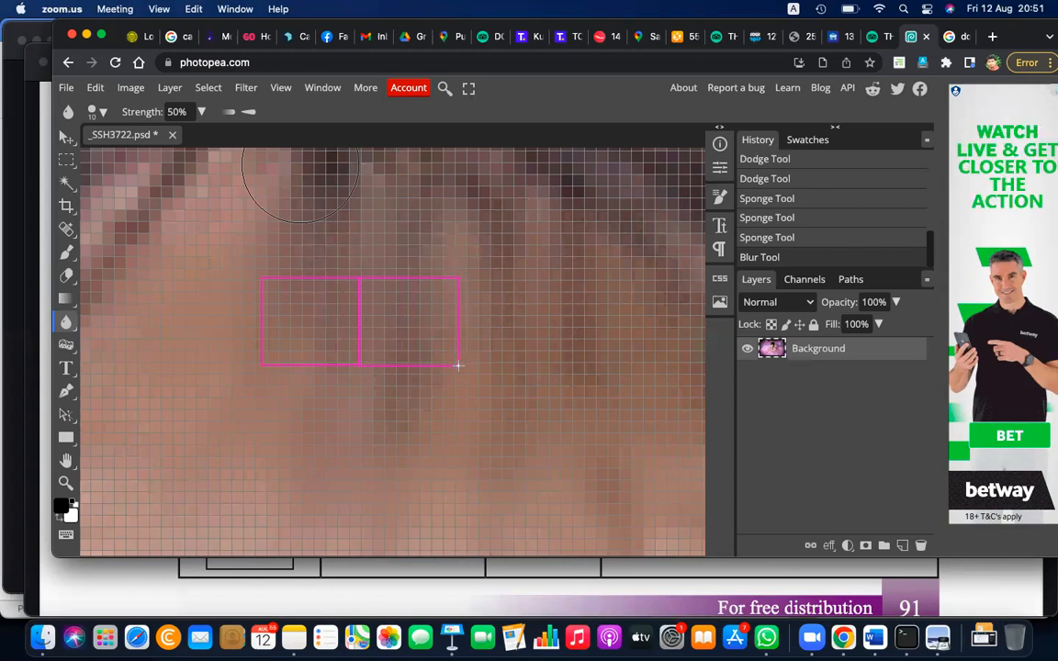
left_click_drag(261, 364, 360, 453)
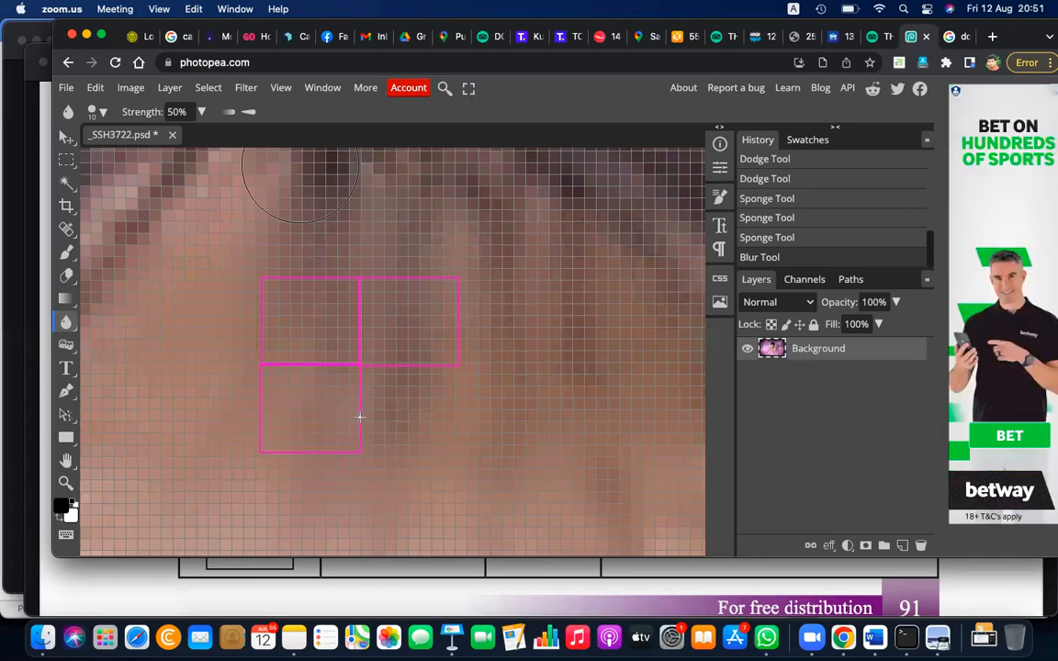
left_click_drag(360, 365, 456, 450)
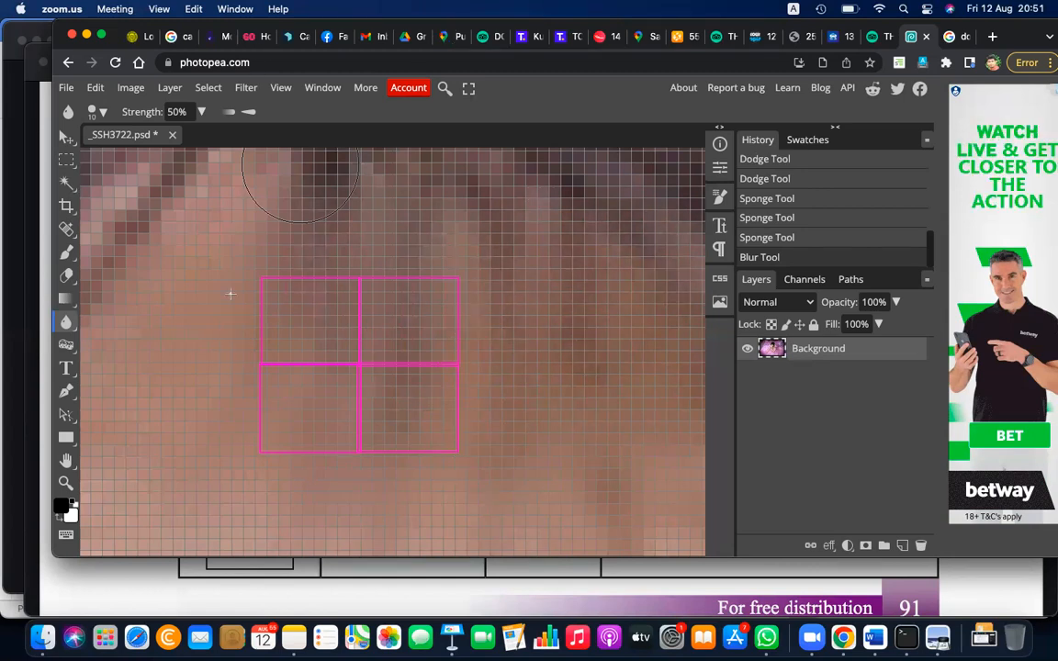
Extend the magenta annotation to a three-by-three grid by adding rectangles above and along the left side
left_click_drag(238, 197, 365, 278)
key("super+z")
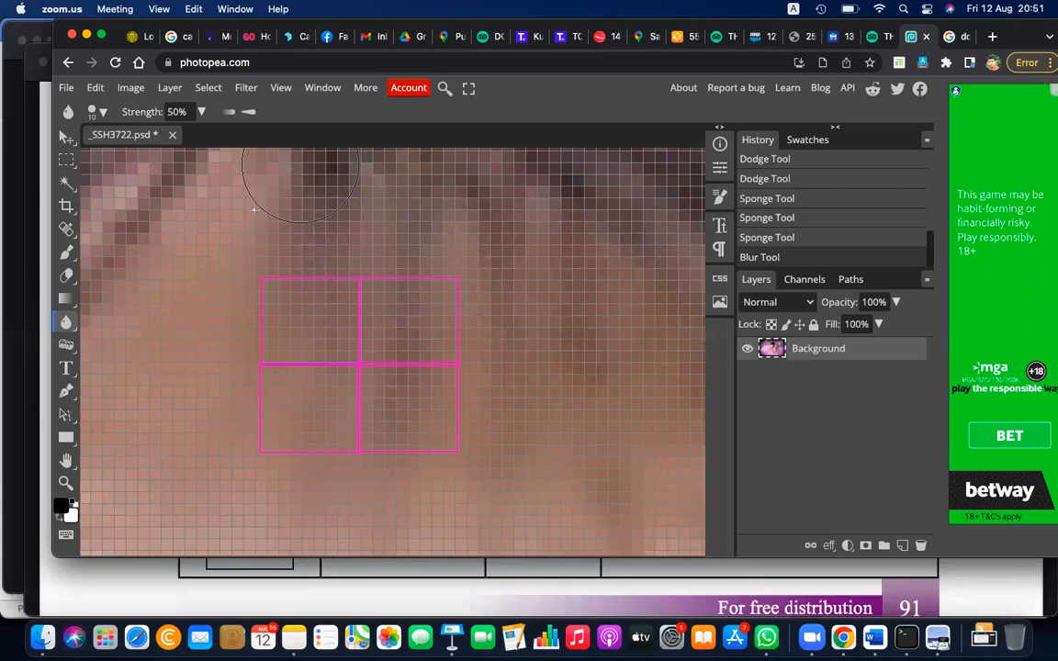
left_click_drag(257, 201, 360, 275)
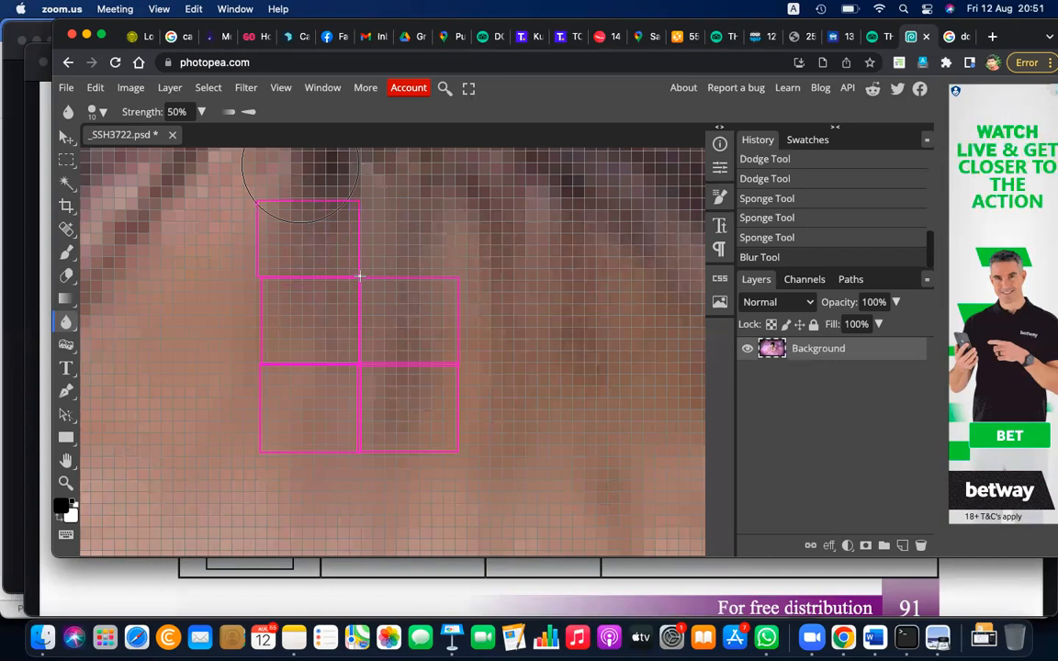
left_click_drag(360, 198, 460, 276)
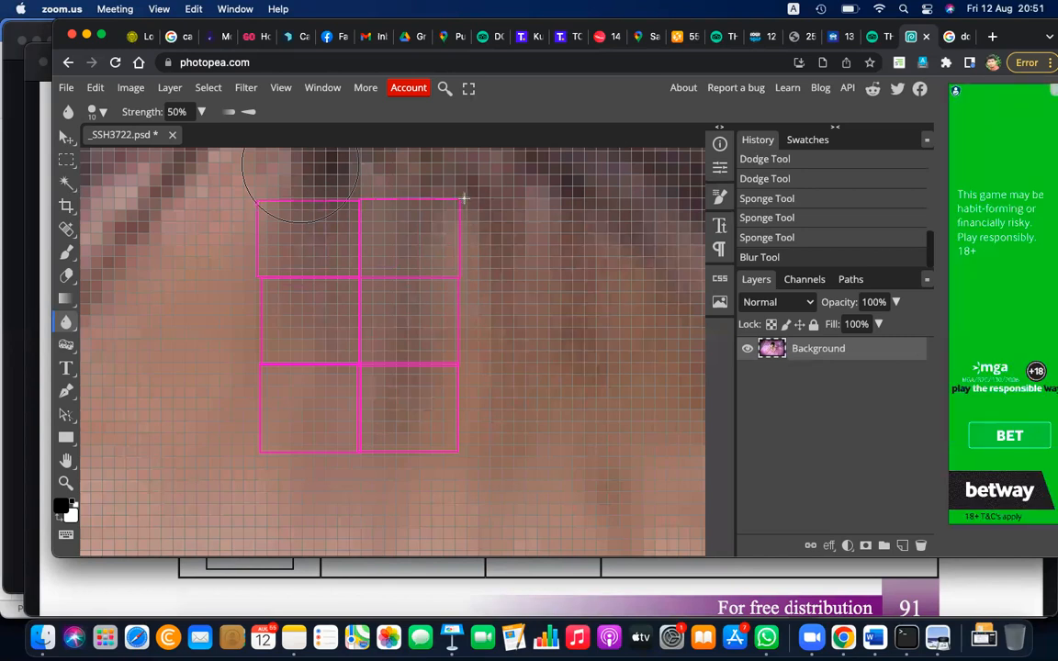
left_click_drag(259, 274, 170, 367)
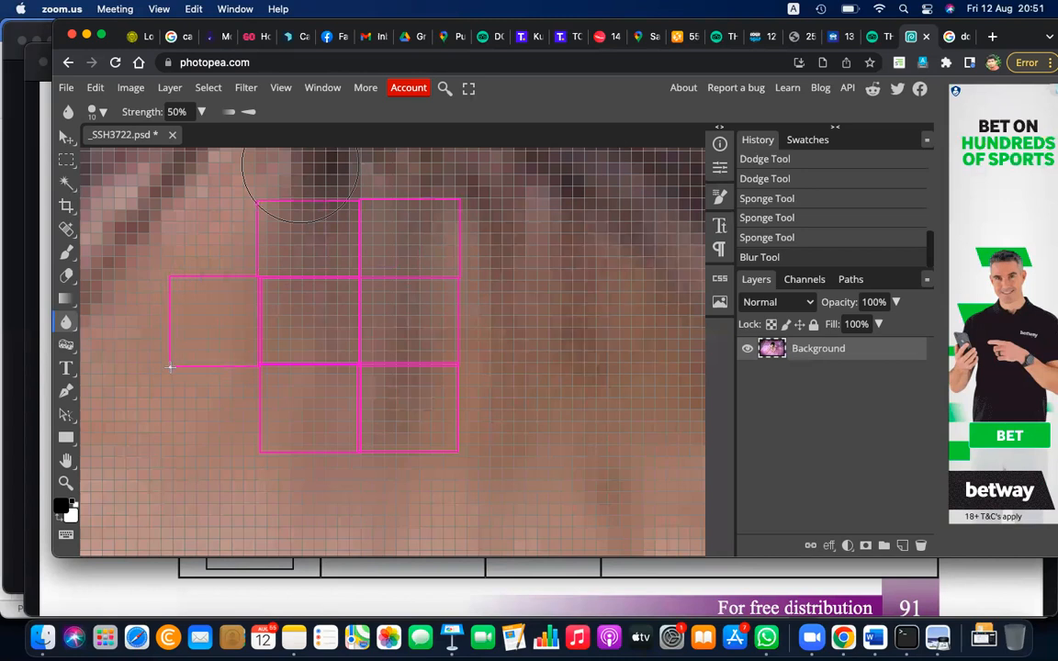
left_click_drag(167, 200, 260, 272)
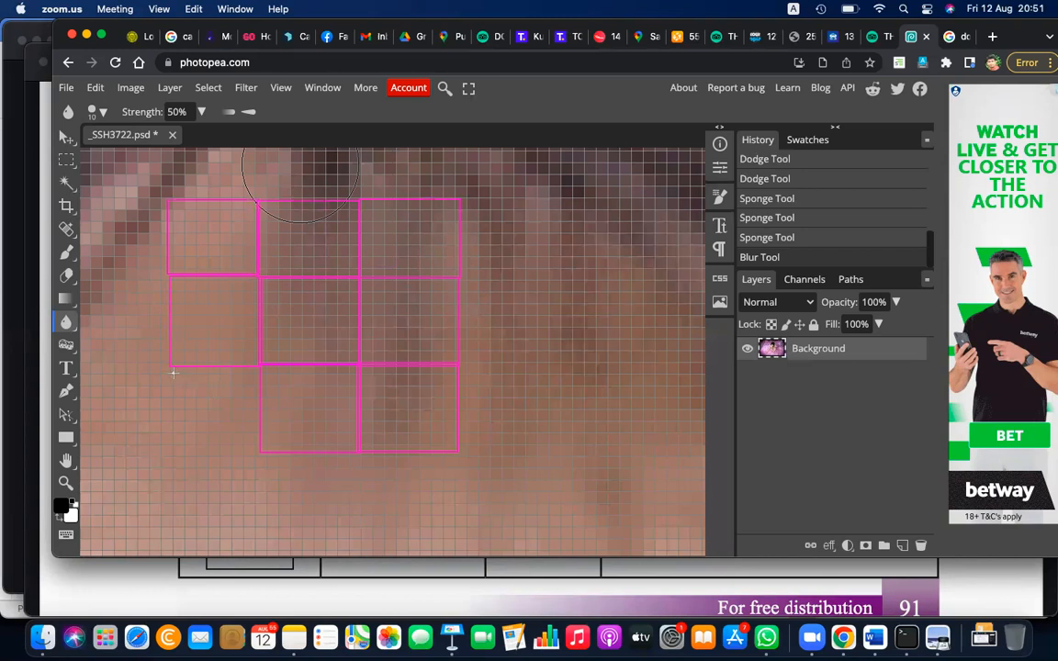
left_click_drag(170, 365, 262, 453)
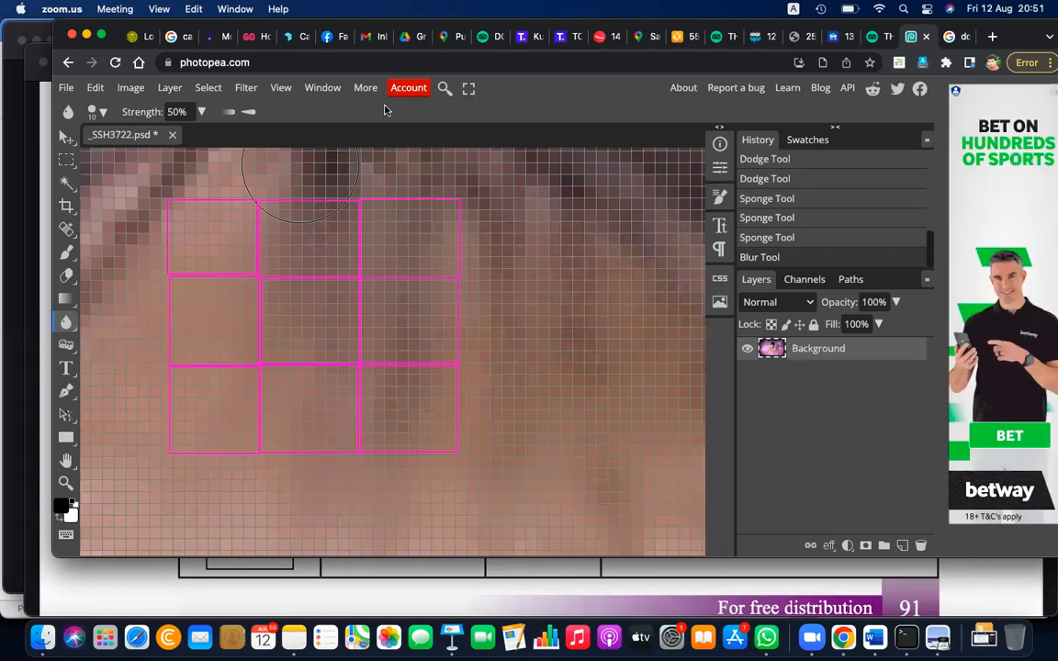
Label the grid's centre cell with the annotation text 100 and colour the text black
key("t")
left_click(296, 325)
type("100")
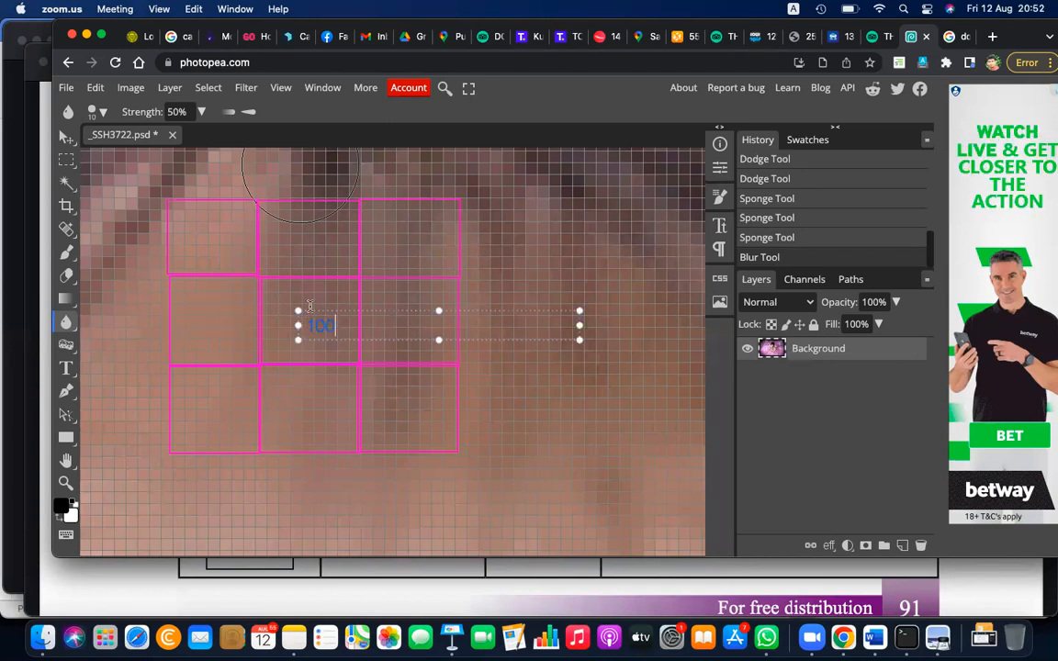
key("super+a")
left_click(597, 105)
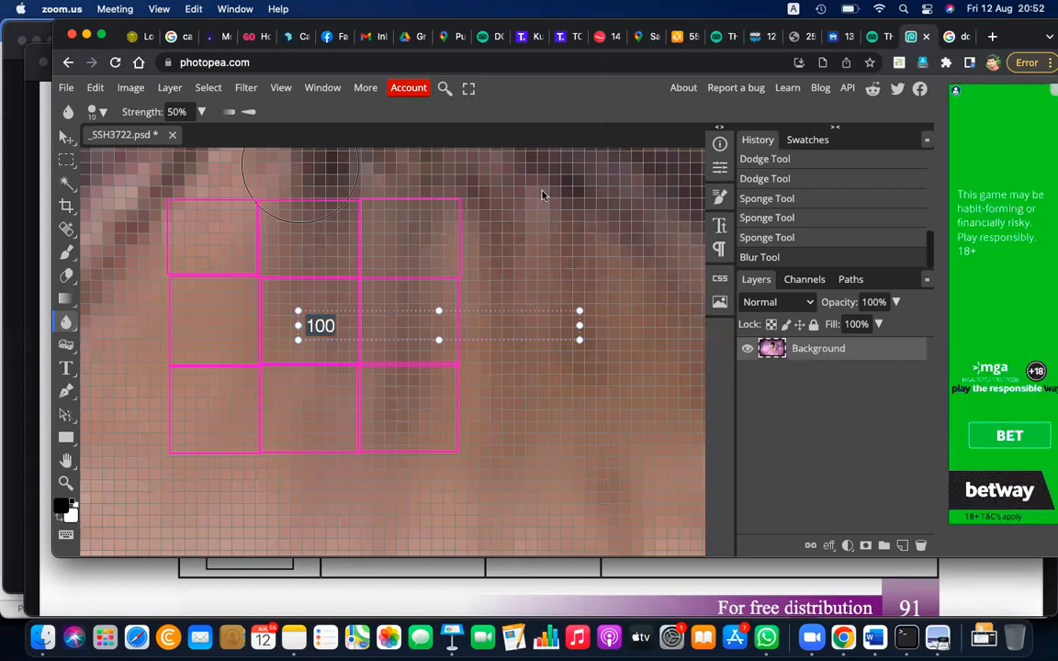
Label the annotation grid's middle-left cell 45, top-left cell 30 and top-centre cell 90
left_click(300, 234)
left_click(187, 335)
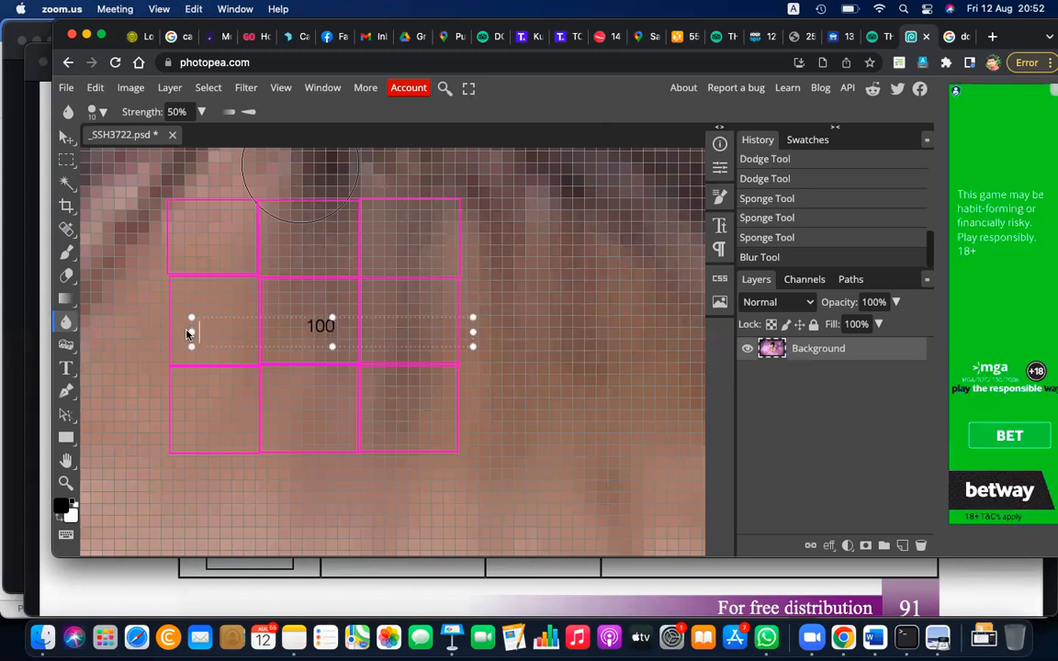
type("45")
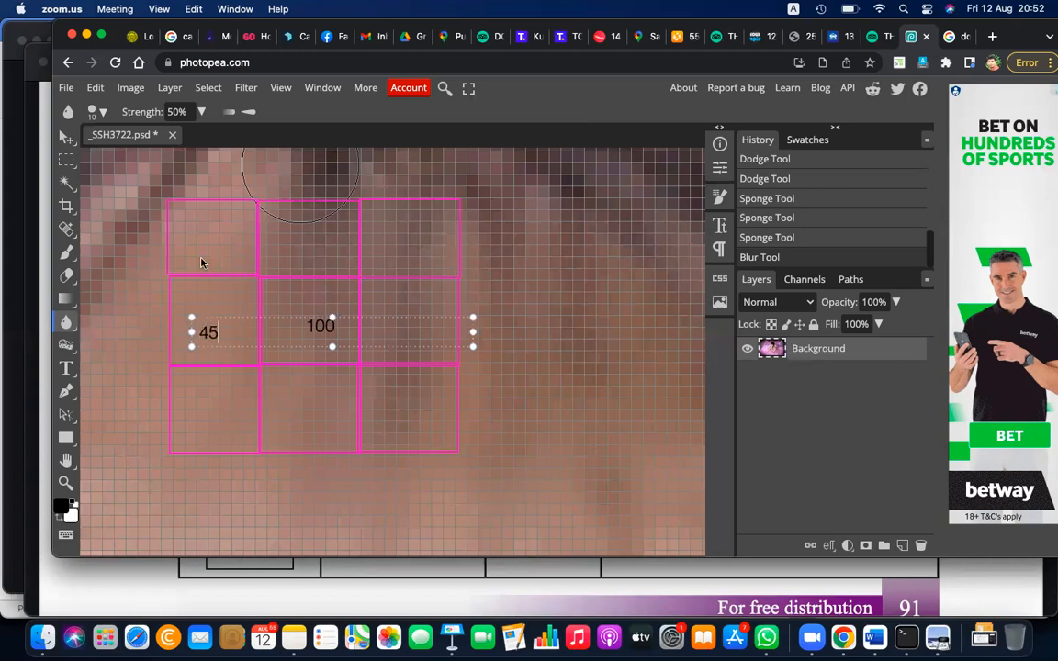
left_click(200, 239)
left_click(198, 241)
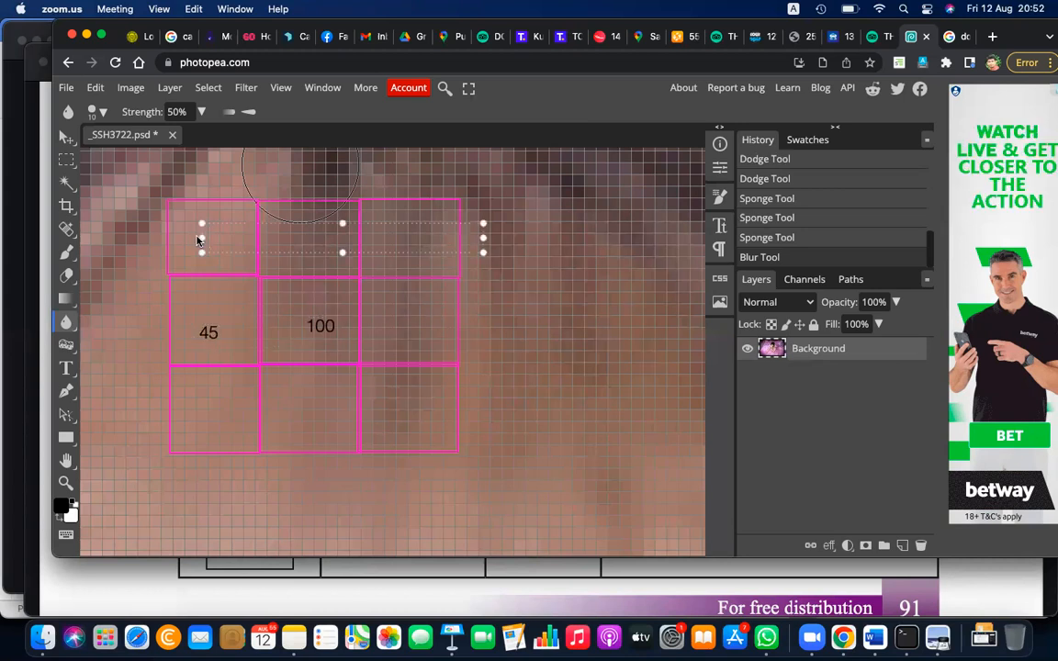
type("30")
left_click(300, 287)
left_click(313, 242)
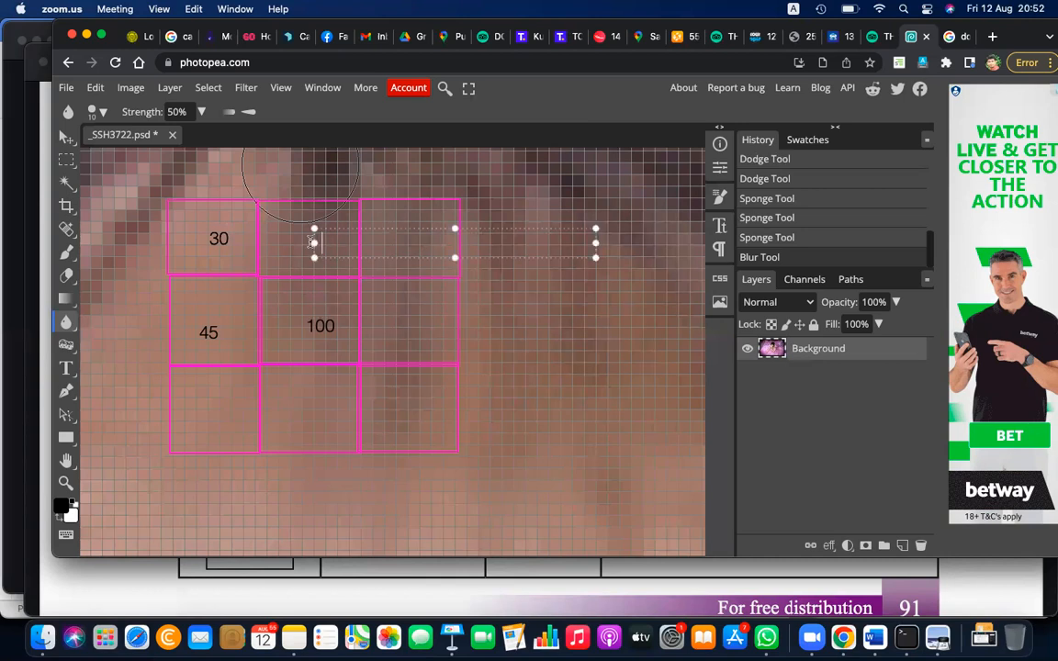
type("90")
Label the annotation grid's middle-right cell 20 and top-right cell 70
left_click(385, 328)
left_click(385, 328)
type("20")
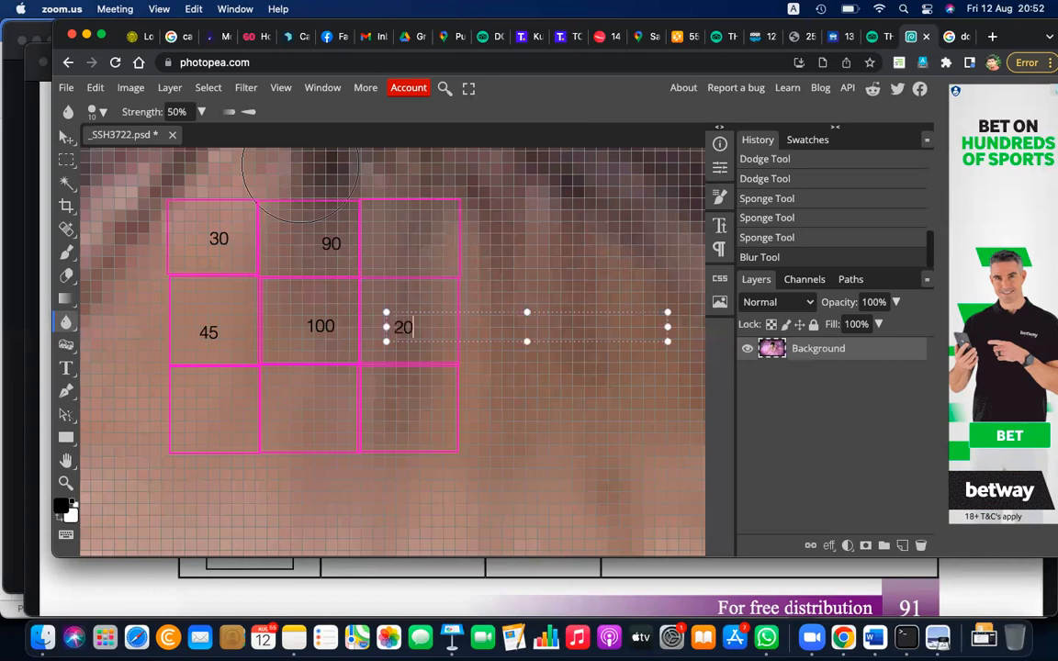
left_click(396, 244)
left_click(395, 248)
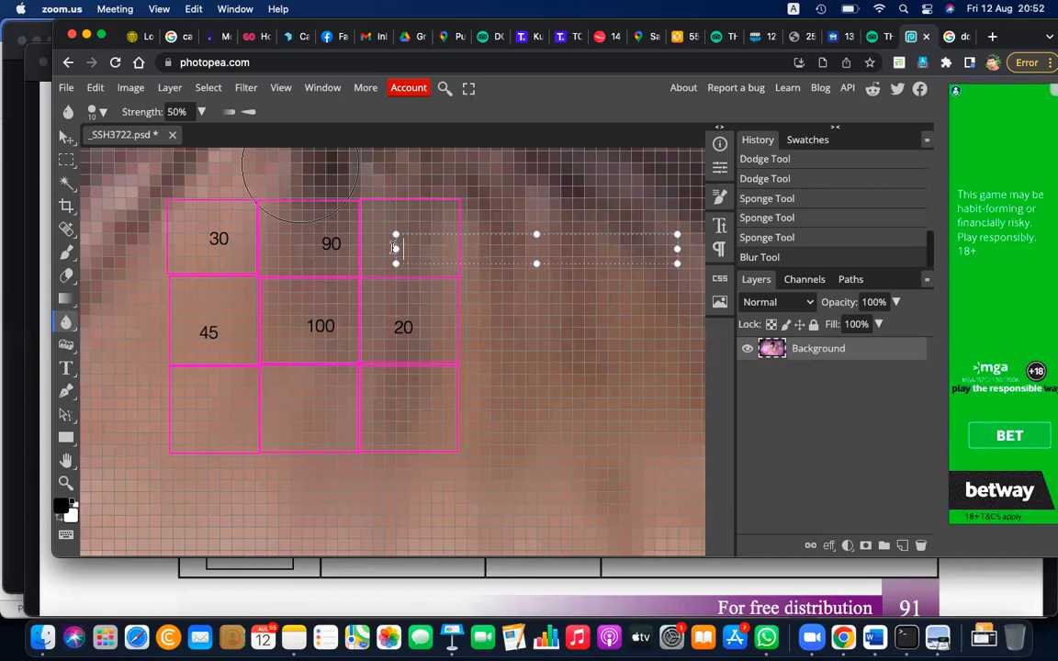
type("70")
Label the annotation grid's bottom row 50, 90 and 100 from left to right
left_click(179, 406)
left_click(198, 424)
type("50")
left_click(288, 391)
left_click(288, 425)
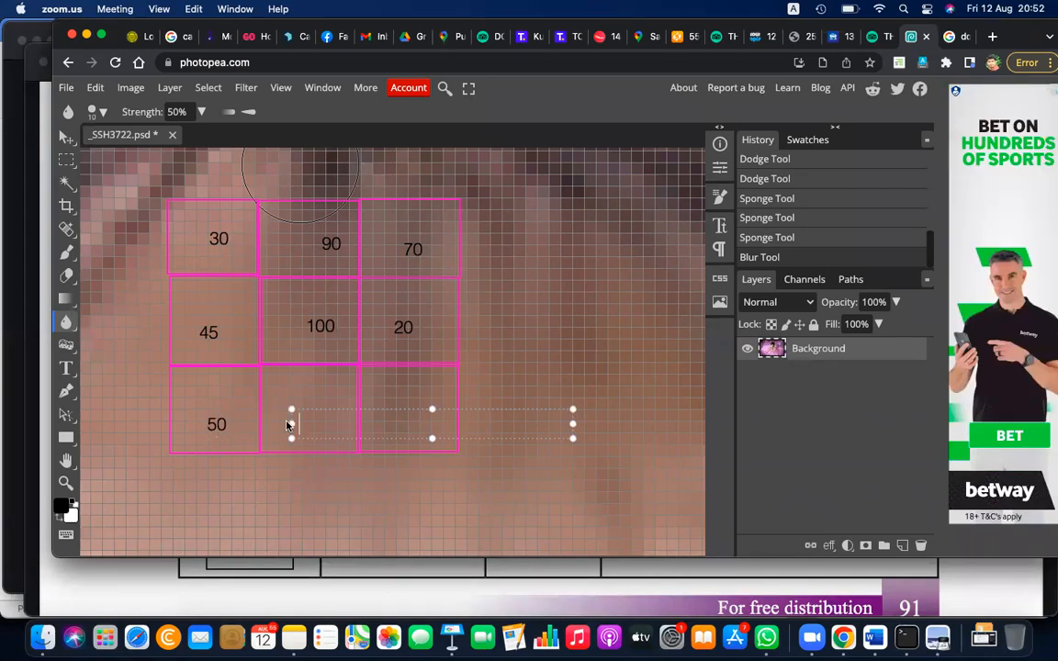
type("90")
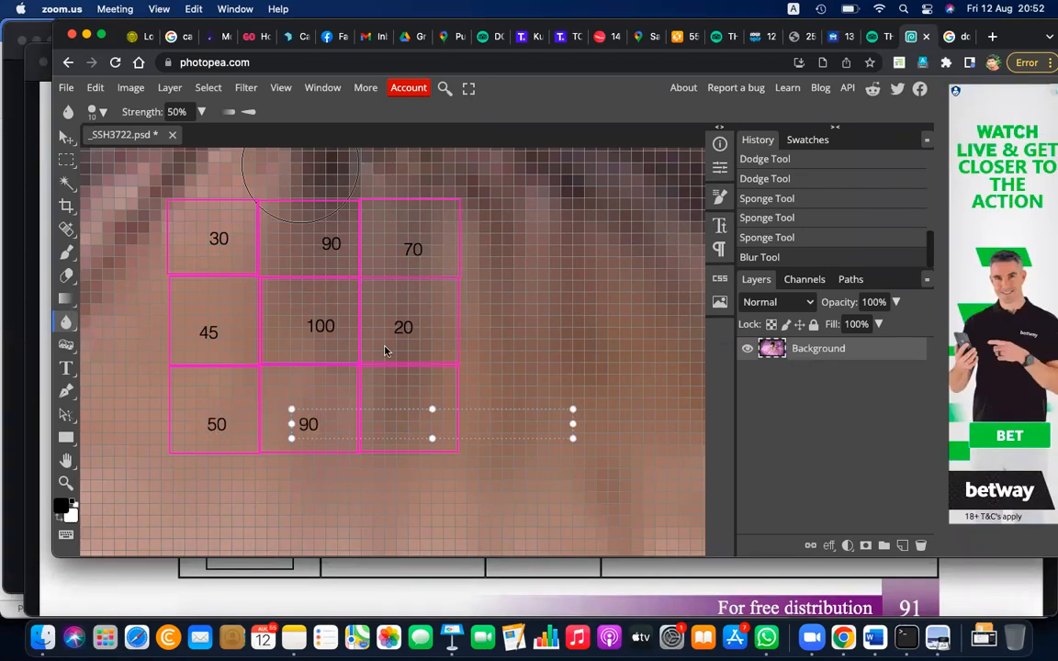
left_click(390, 401)
left_click(390, 401)
type("100")
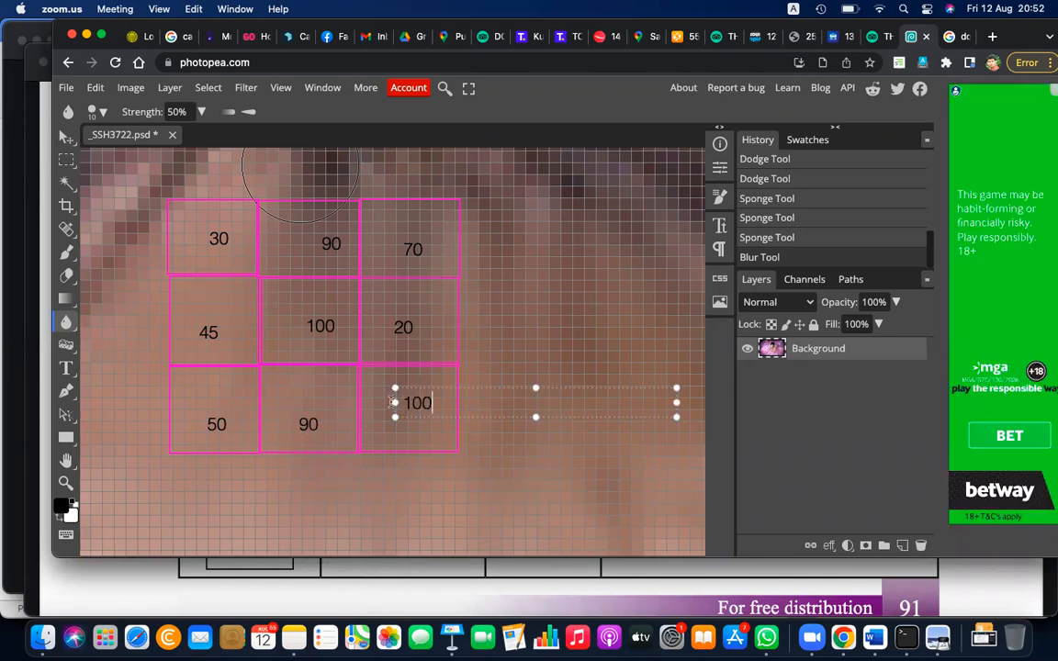
left_click(525, 324)
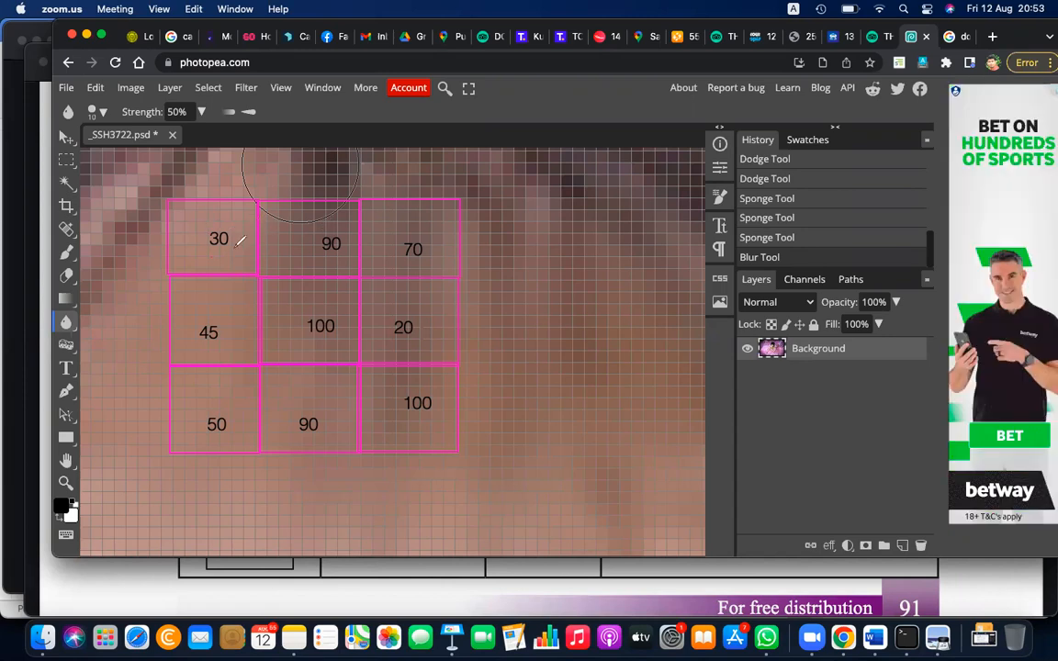
Strike out the top-left 30 in magenta and handwrite 60, 65 and 65 below the three top-row numbers
mouse_move(226, 255)
left_mouse_down()
mouse_move(229, 268)
mouse_move(295, 265)
left_mouse_up()
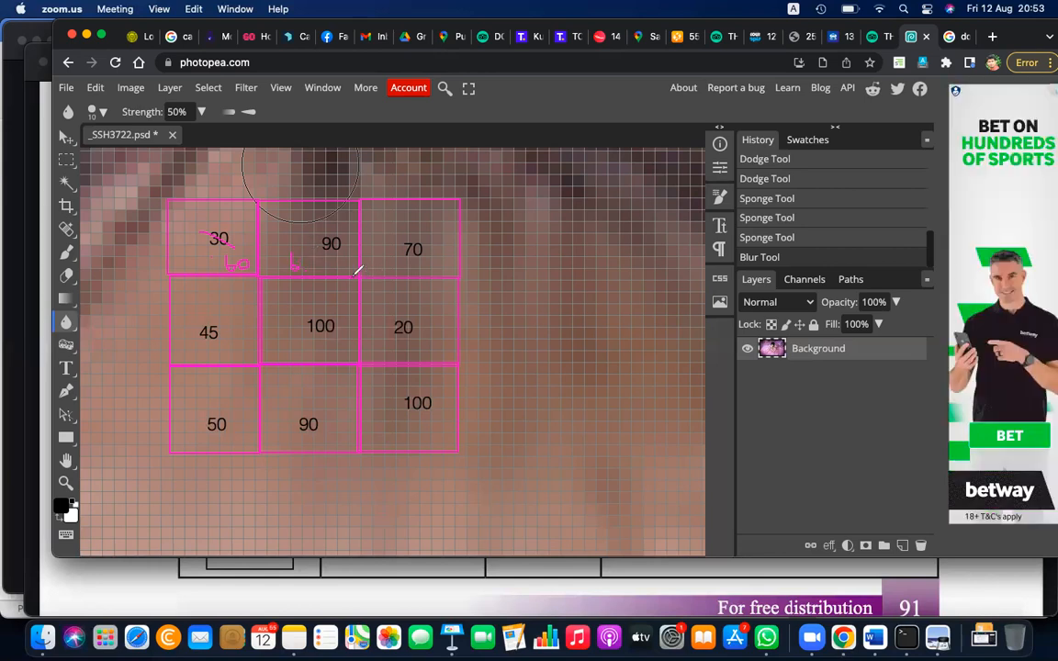
left_click_drag(303, 258, 313, 254)
mouse_move(390, 262)
left_mouse_down()
mouse_move(391, 276)
mouse_move(402, 260)
mouse_move(408, 272)
mouse_move(396, 274)
left_mouse_up()
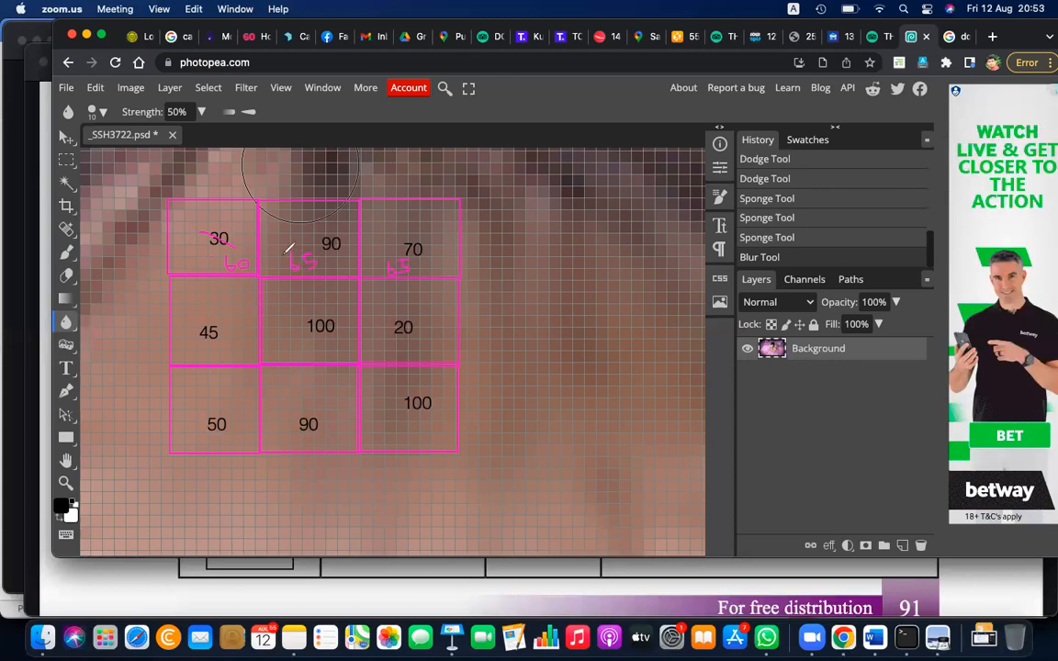
Replace the handwritten 65 in the top-centre cell with a new value, then strike out the centre 100 and write 83 above it
mouse_move(330, 254)
left_mouse_down()
mouse_move(337, 266)
mouse_move(330, 258)
mouse_move(359, 256)
left_mouse_up()
mouse_move(308, 320)
left_mouse_down()
mouse_move(350, 333)
mouse_move(341, 290)
mouse_move(349, 304)
left_mouse_up()
left_click_drag(322, 297, 363, 296)
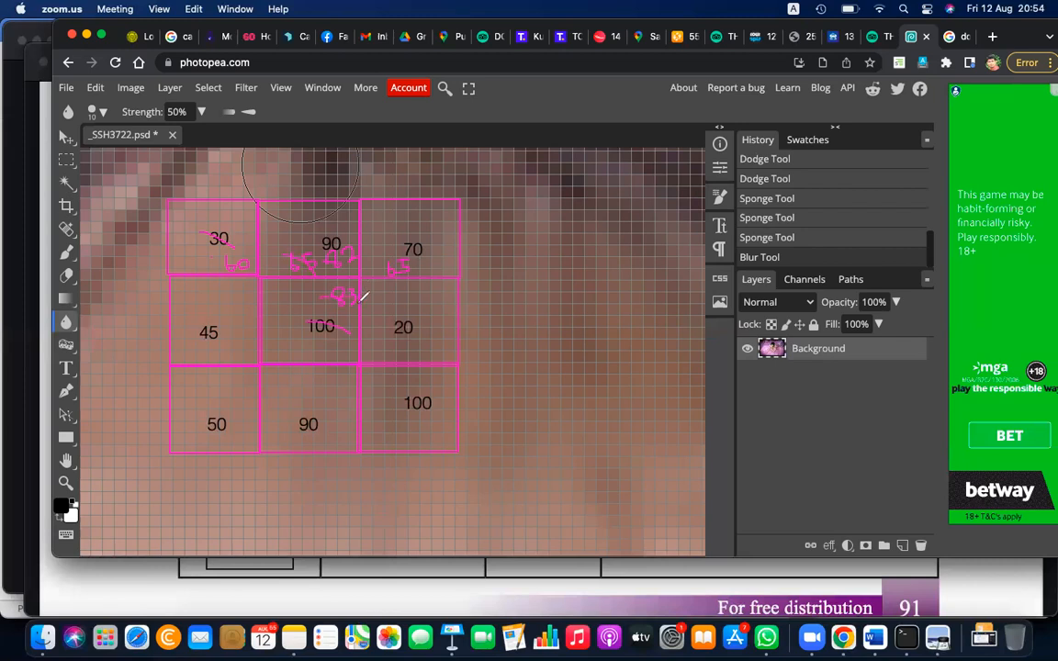
Strike out the middle-right 20 and write 50 below it, then handwrite replacement values in the centre and bottom-centre cells
mouse_move(320, 355)
left_mouse_down()
mouse_move(380, 346)
mouse_move(398, 352)
mouse_move(402, 336)
mouse_move(397, 356)
mouse_move(391, 328)
mouse_move(428, 332)
left_mouse_up()
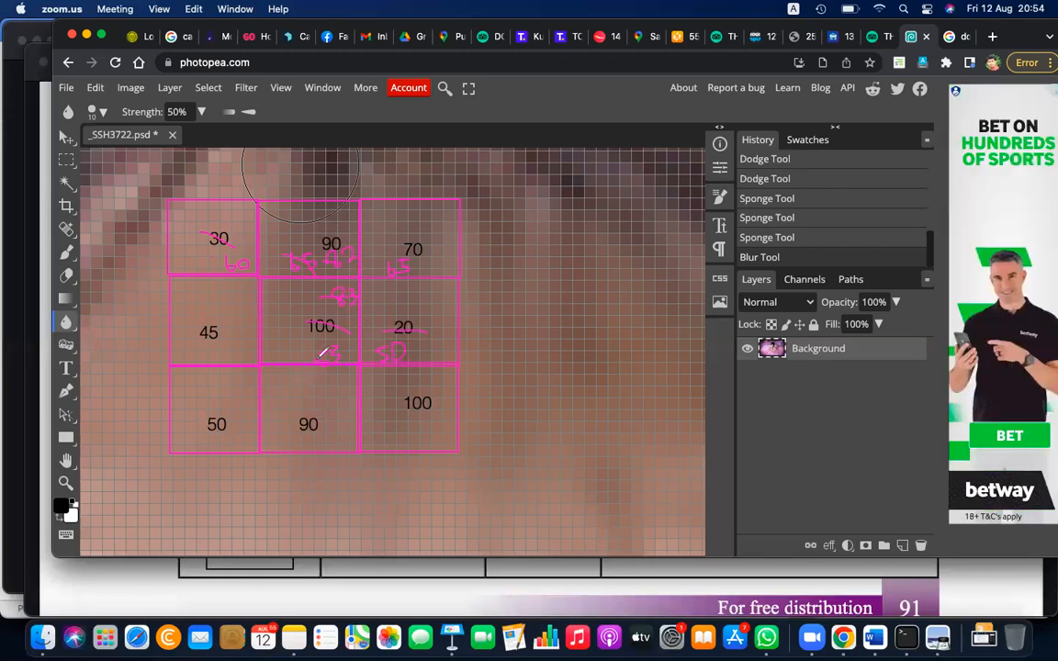
mouse_move(315, 354)
left_mouse_down()
mouse_move(322, 376)
mouse_move(328, 362)
left_mouse_up()
mouse_move(321, 413)
left_mouse_down()
mouse_move(355, 412)
mouse_move(293, 411)
mouse_move(324, 436)
left_mouse_up()
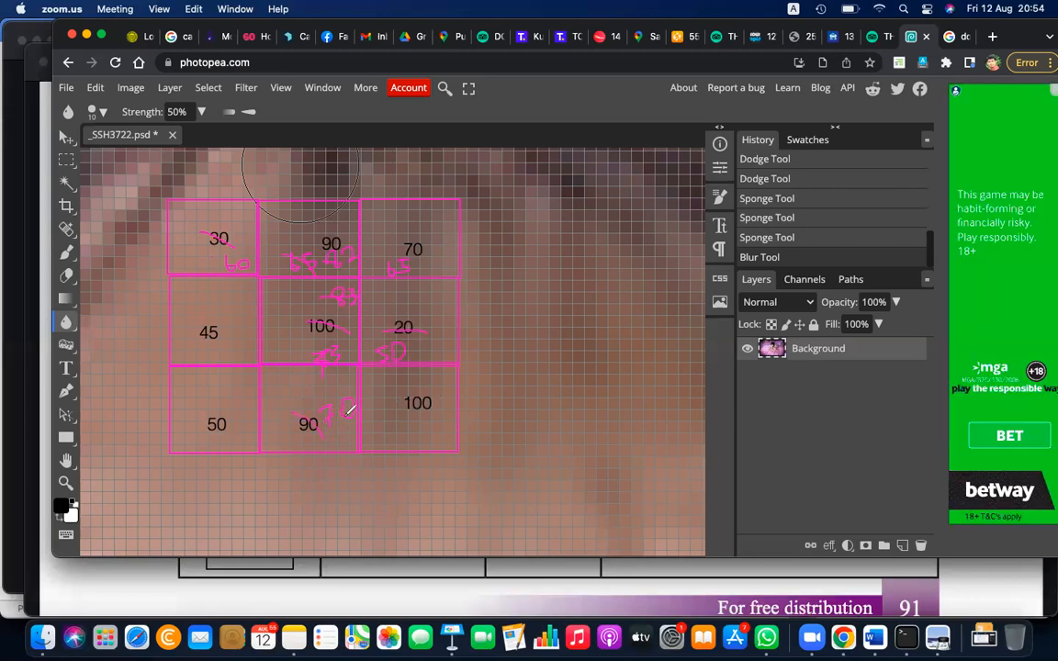